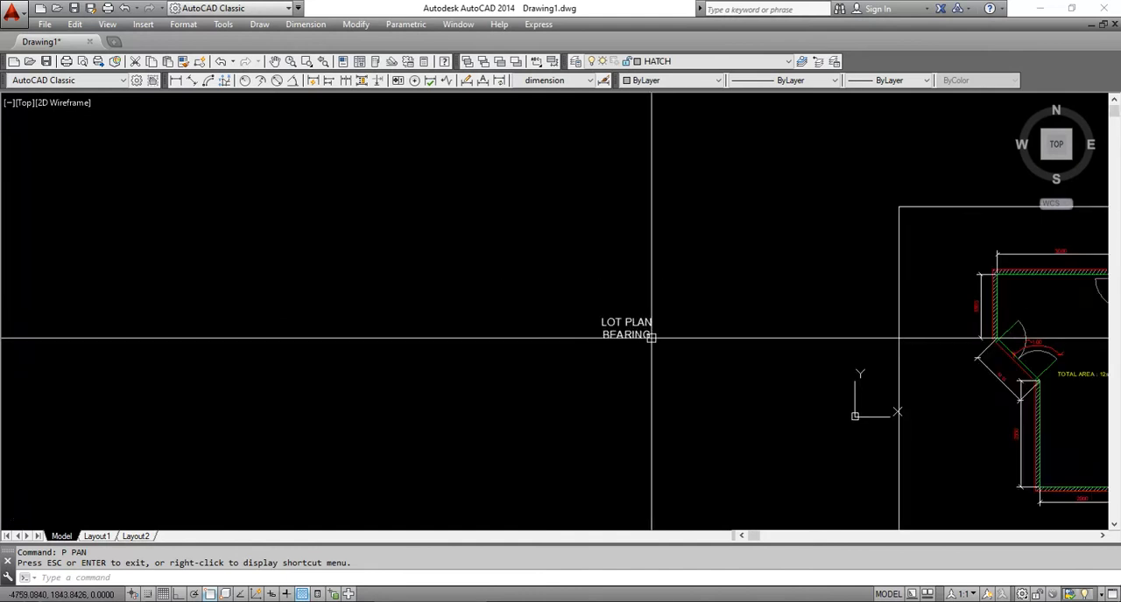
Examine the lot bearing list for lines 1-2 through 5-1 and the line input format beneath it
middle_drag(829, 370, 471, 318)
scroll(646, 331, up, 6)
scroll(646, 289, up, 4)
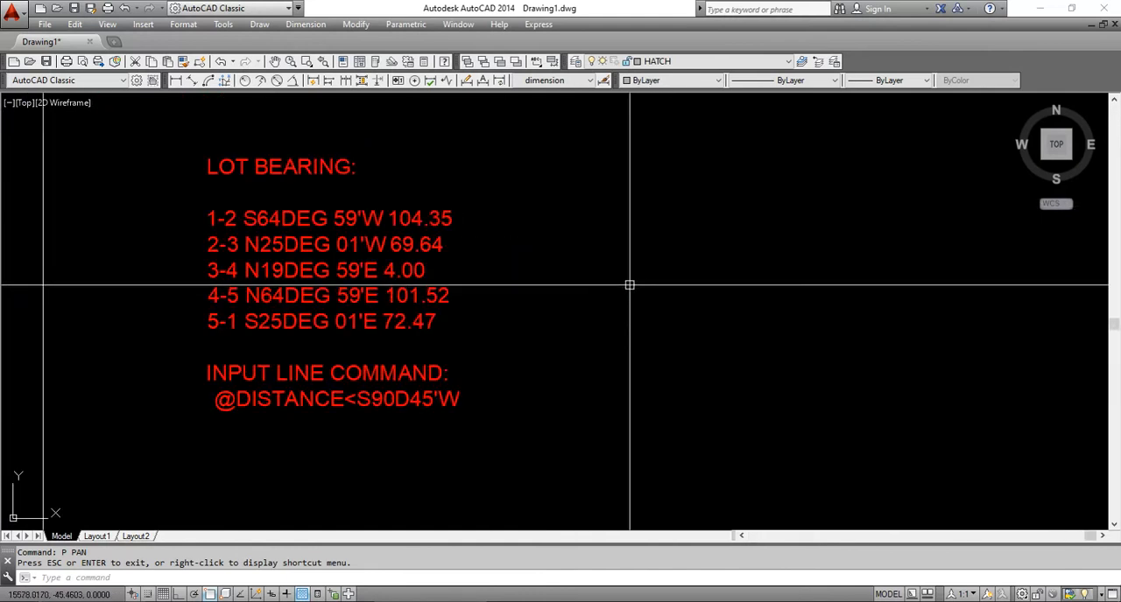
scroll(508, 271, up, 2)
middle_drag(524, 276, 626, 288)
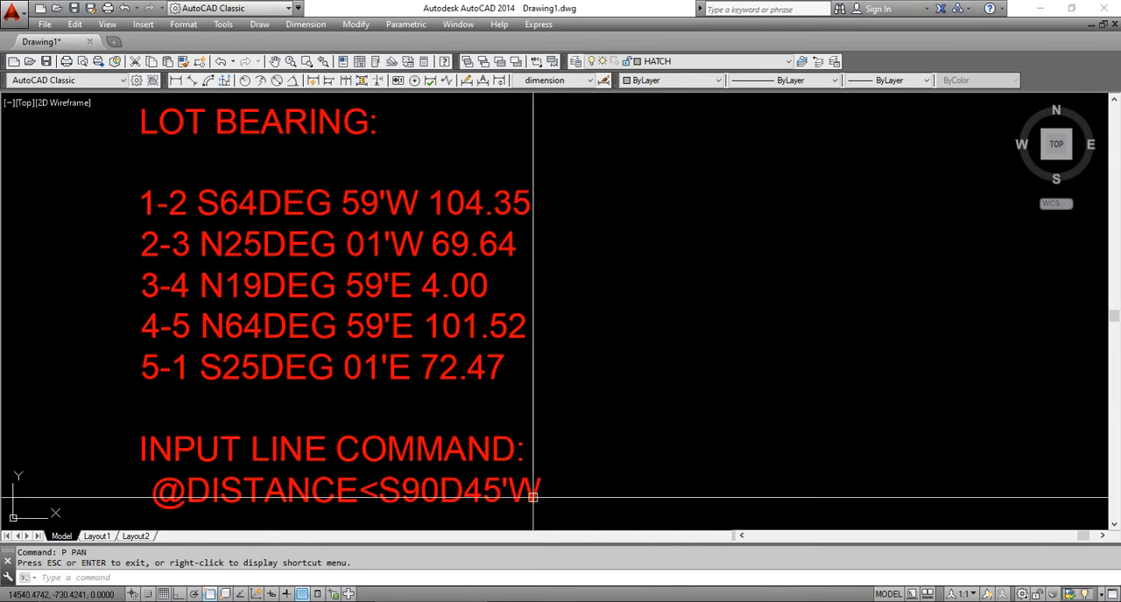
scroll(805, 289, down, 5)
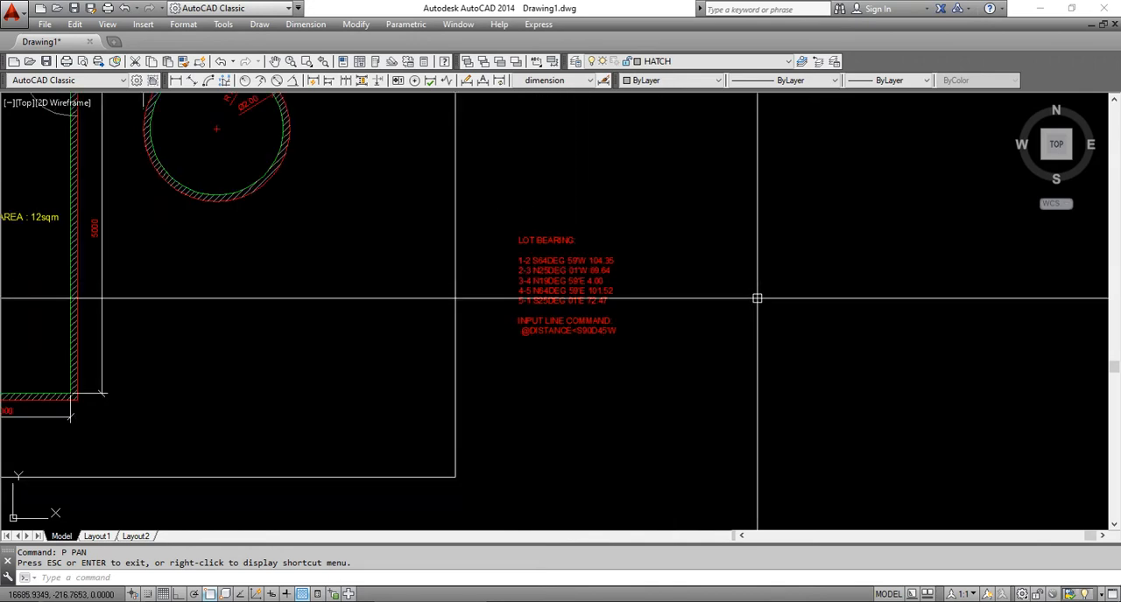
drag(823, 298, 350, 338)
scroll(202, 348, up, 3)
scroll(262, 334, down, 2)
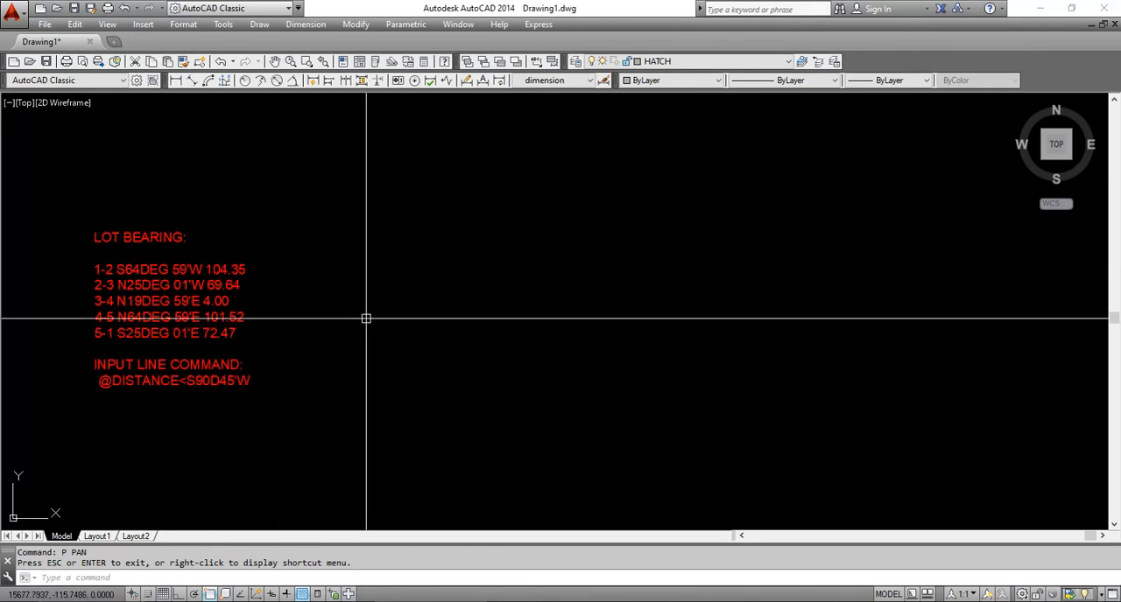
drag(368, 318, 330, 330)
key(Escape)
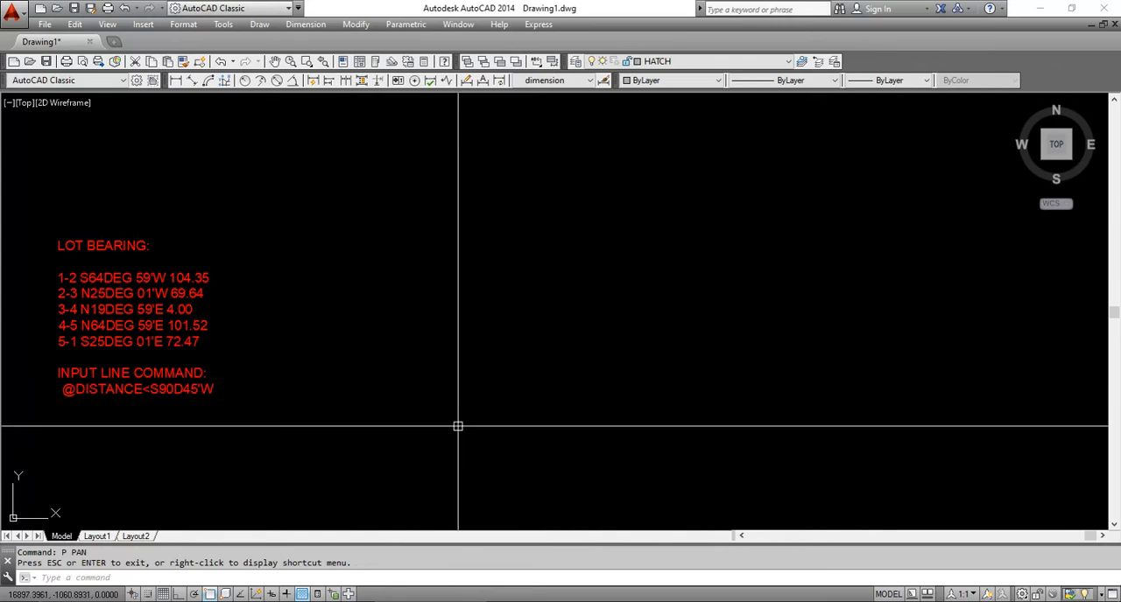
Start a polyline in the empty area northeast of the lot bearing text
text(pl)
key(Return)
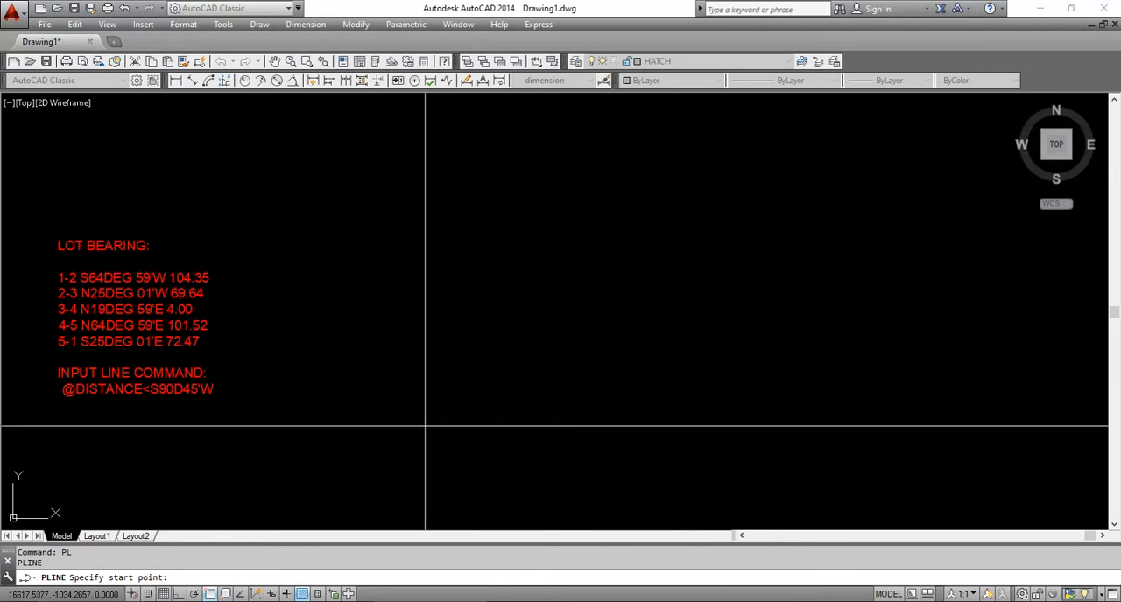
click(915, 123)
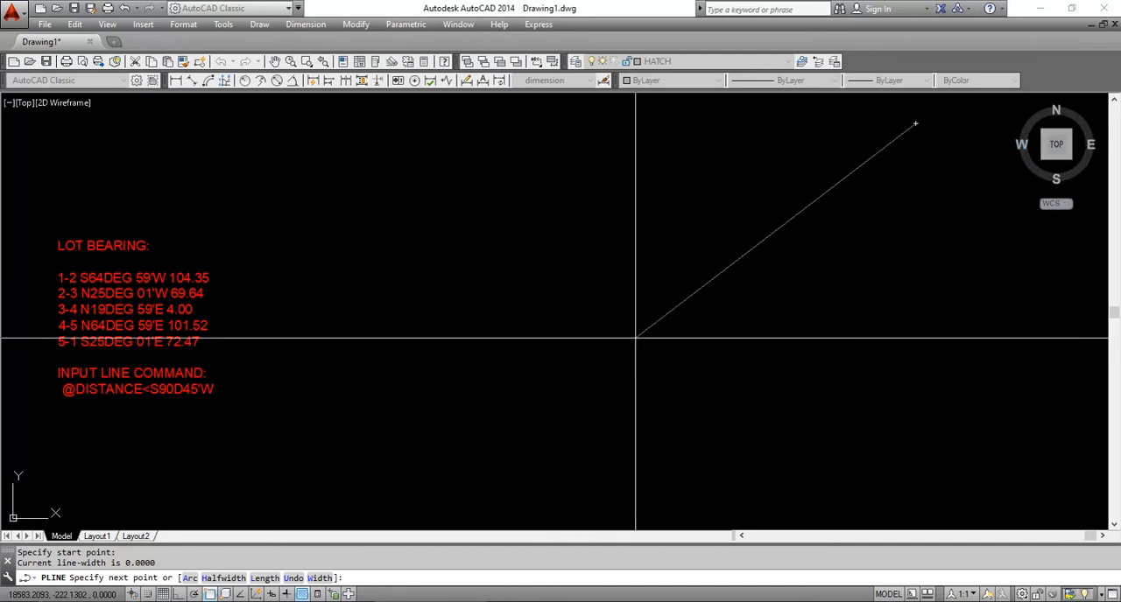
scroll(871, 254, down, 5)
middle_drag(917, 251, 736, 333)
scroll(724, 347, up, 2)
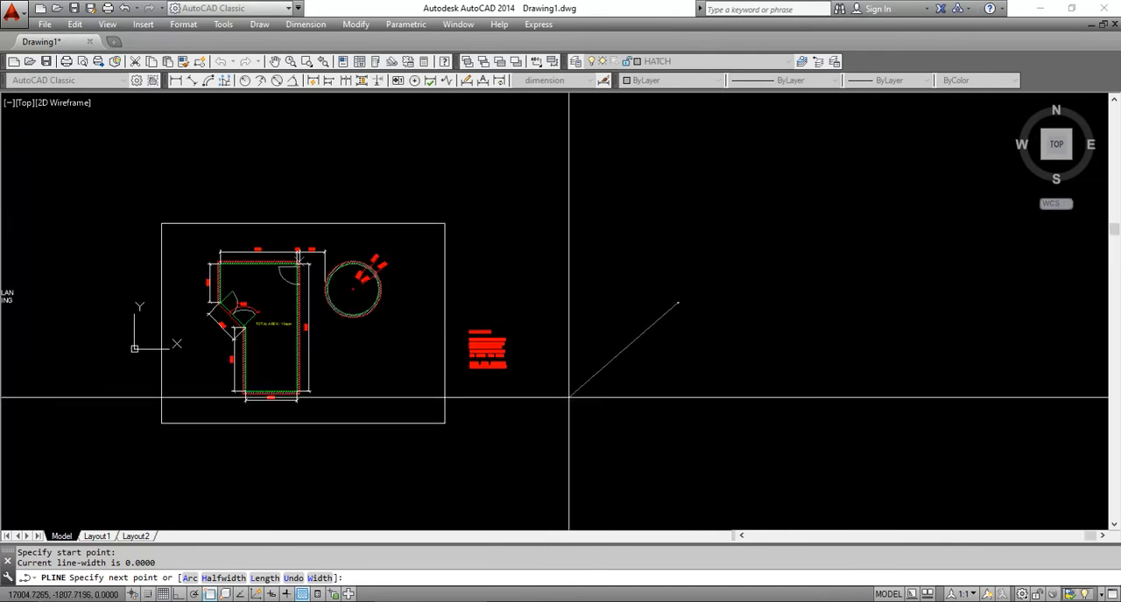
scroll(560, 448, up, 6)
middle_drag(661, 330, 565, 499)
scroll(547, 404, down, 2)
scroll(541, 359, up, 2)
middle_drag(555, 364, 530, 454)
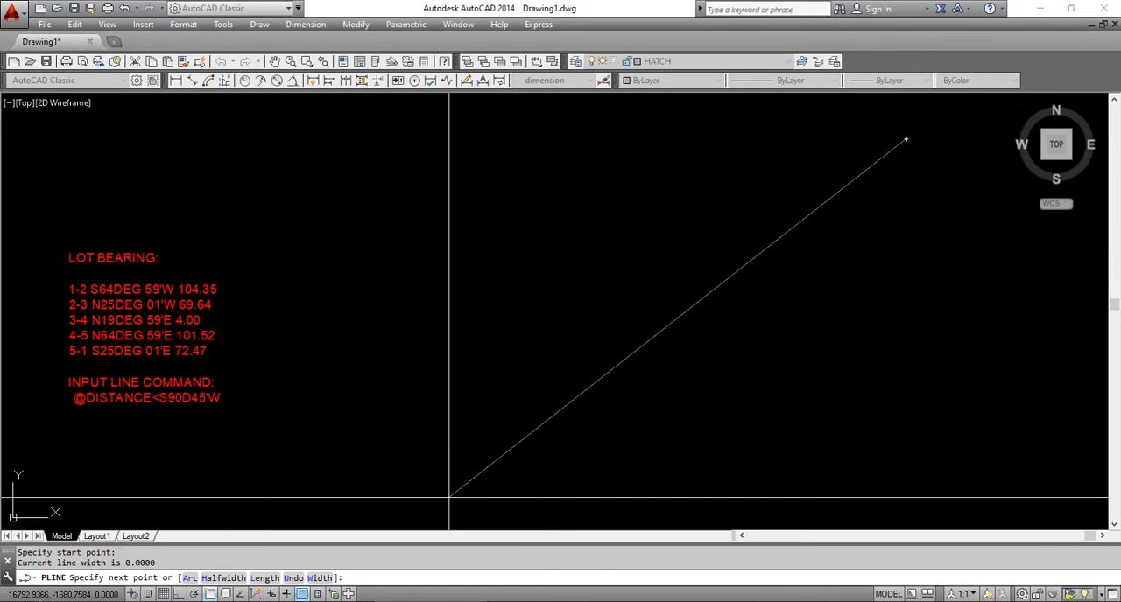
text(@10435)
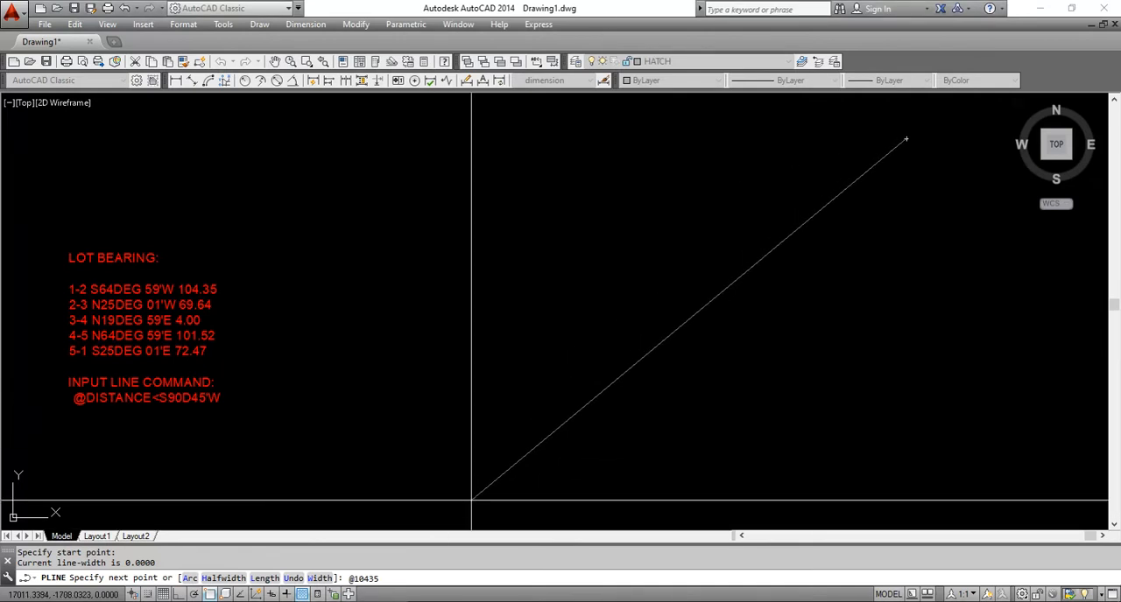
text(<S)
text(64)
text(D59)
text('W)
key(Return)
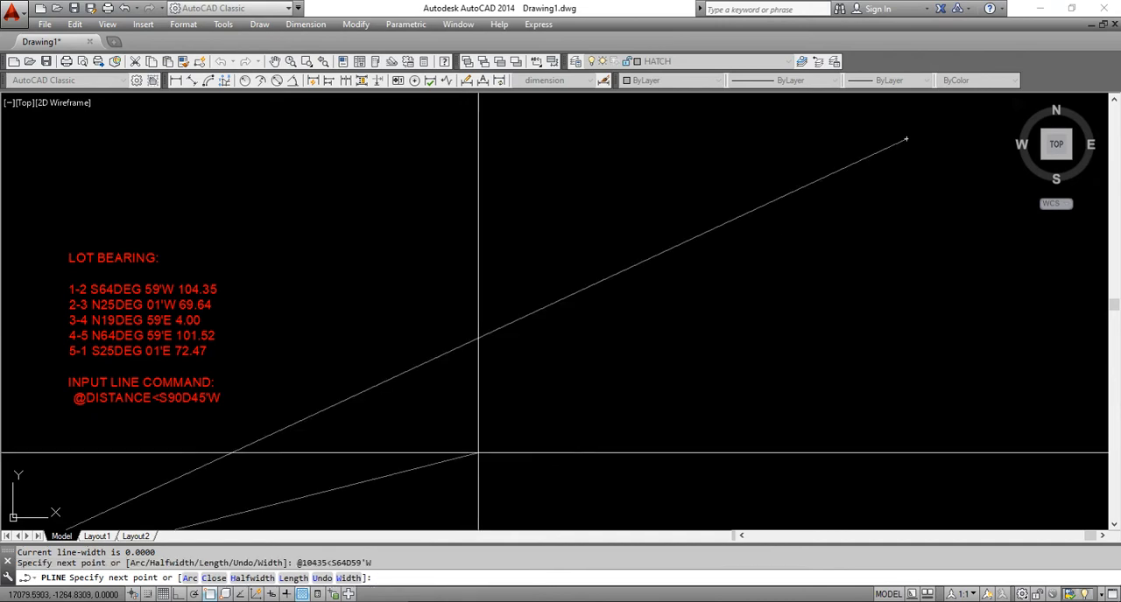
scroll(525, 372, down, 5)
scroll(507, 390, up, 3)
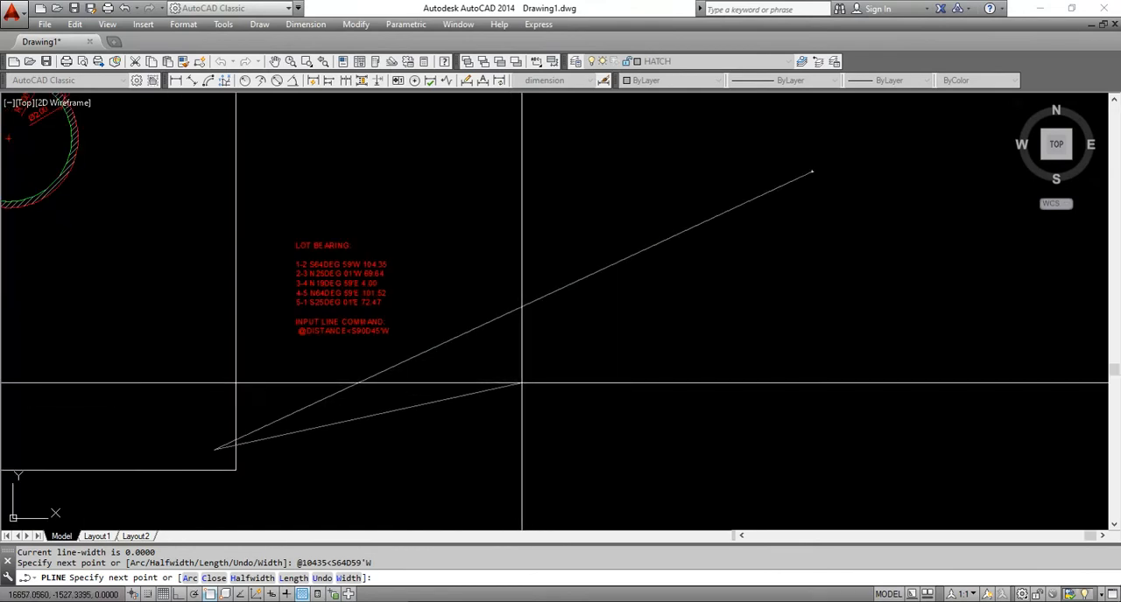
middle_drag(570, 365, 564, 418)
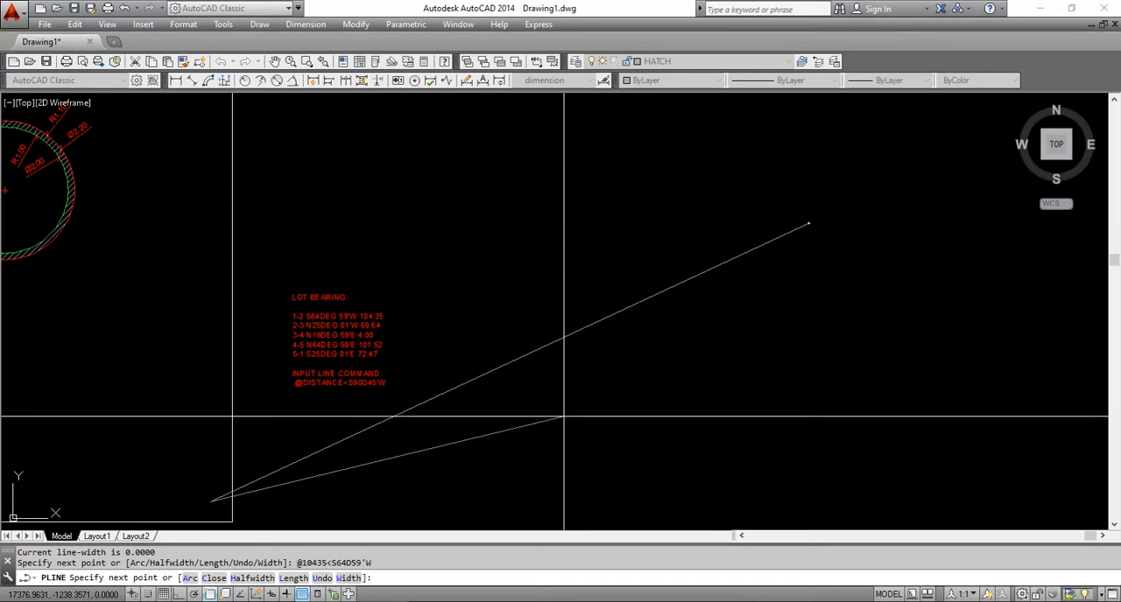
Undo the last polyline segment while keeping its start point
text(u)
key(Return)
scroll(590, 371, up, 2)
middle_drag(593, 368, 577, 390)
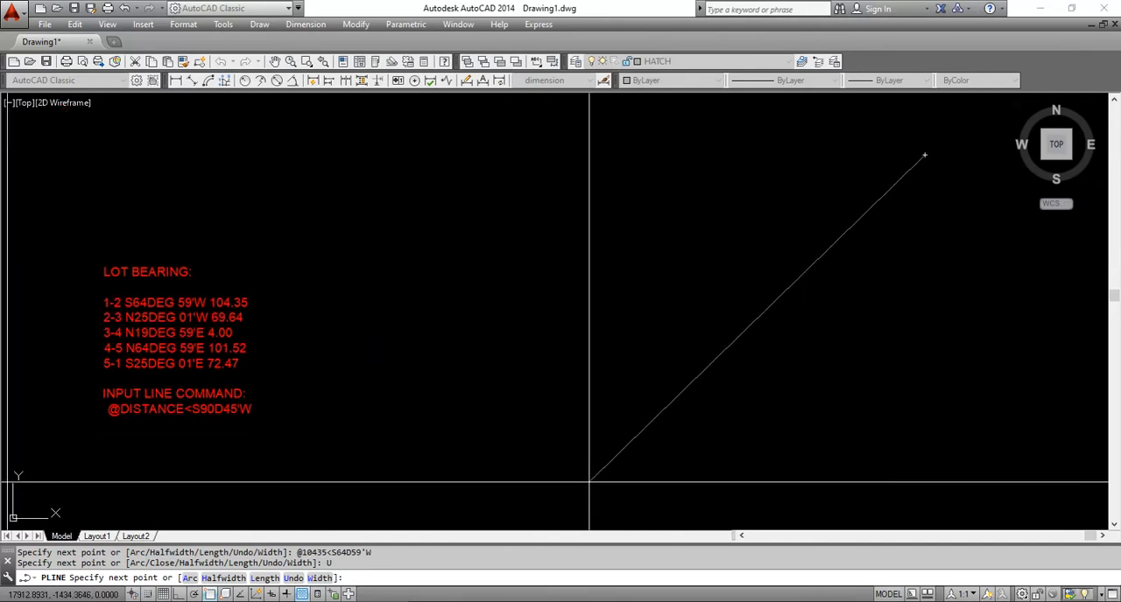
text(104.35)
key(Home)
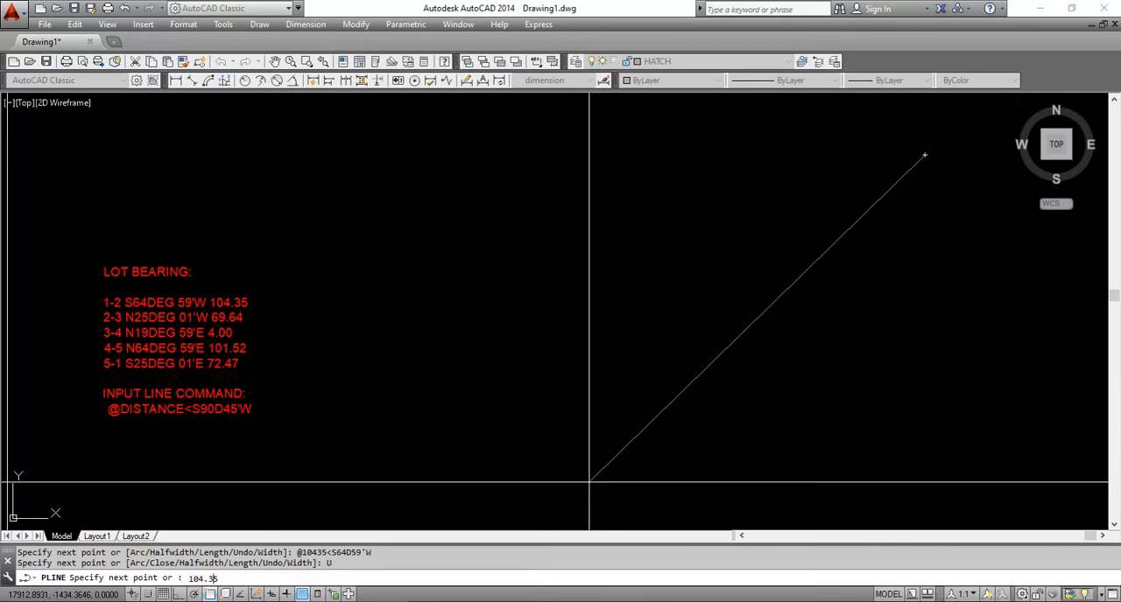
text(@104.35<S64D59'W)
key(Return)
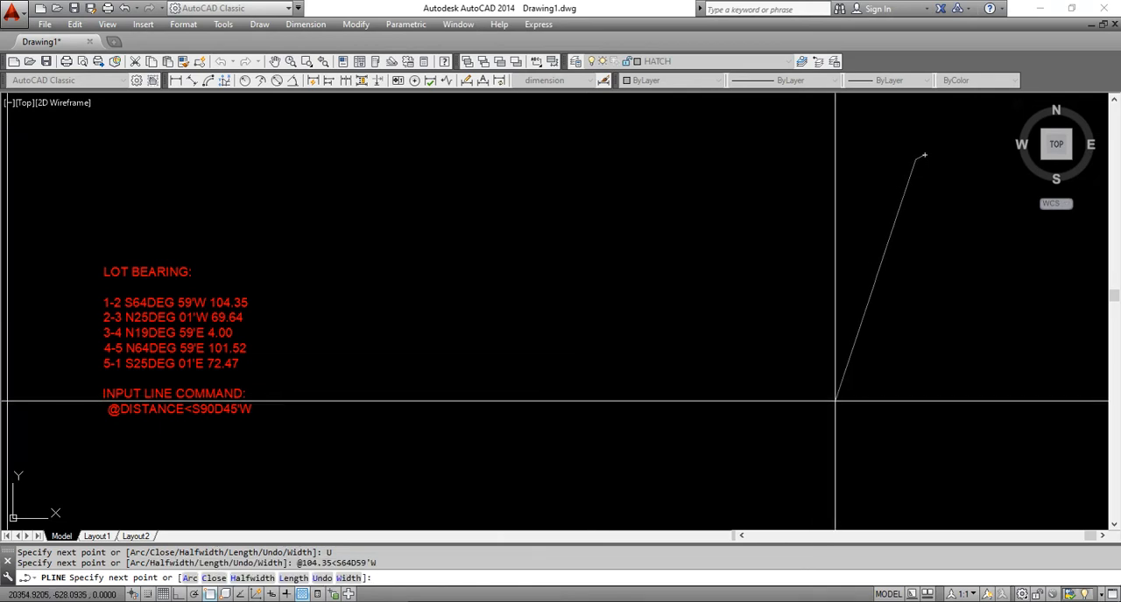
middle_drag(848, 356, 866, 410)
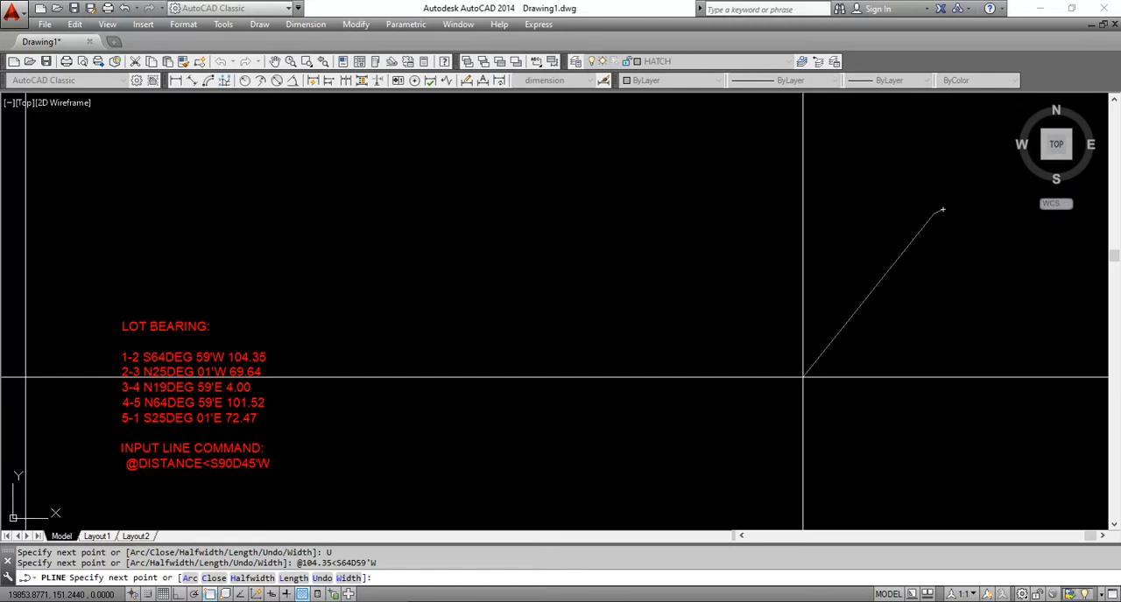
key(Escape)
Move the lot bearing text block close to the west side of the short lot line
text(m)
key(Return)
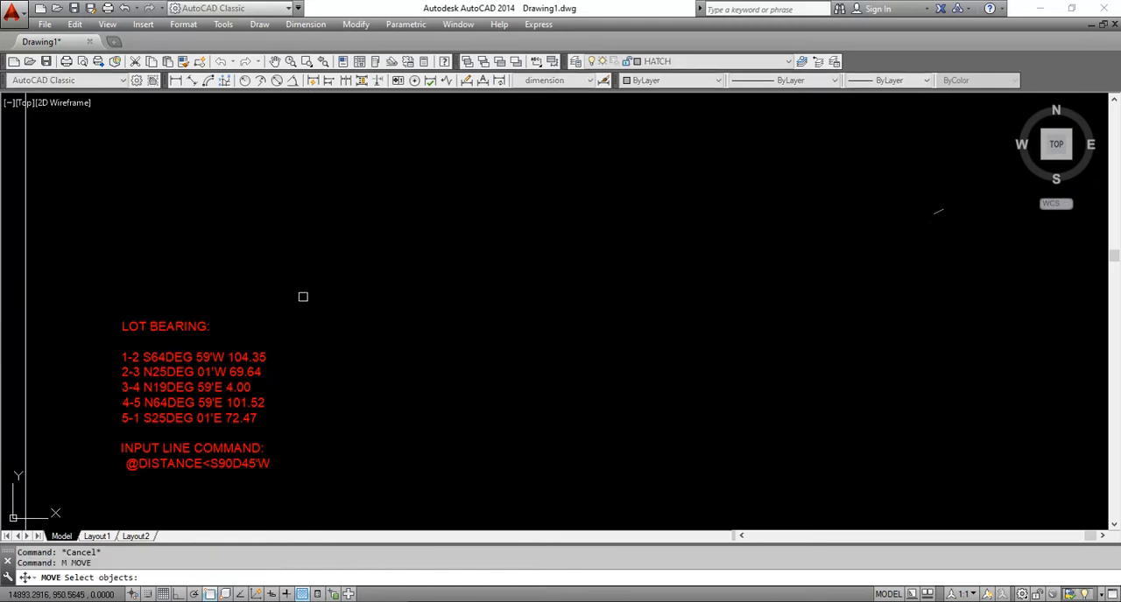
click(301, 289)
click(164, 477)
key(Return)
click(162, 433)
middle_drag(719, 219, 573, 320)
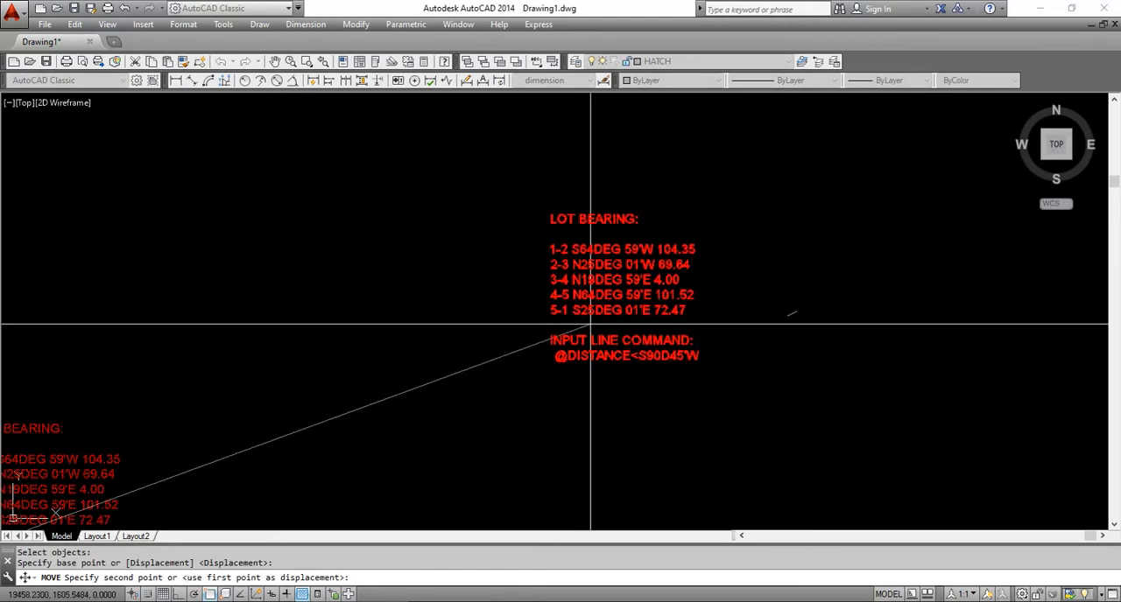
scroll(791, 313, up, 3)
key(Escape)
Scale the lot bearing text block by a factor of .1 about a point between the text and the lot line
text(sc)
key(Return)
click(671, 220)
click(567, 335)
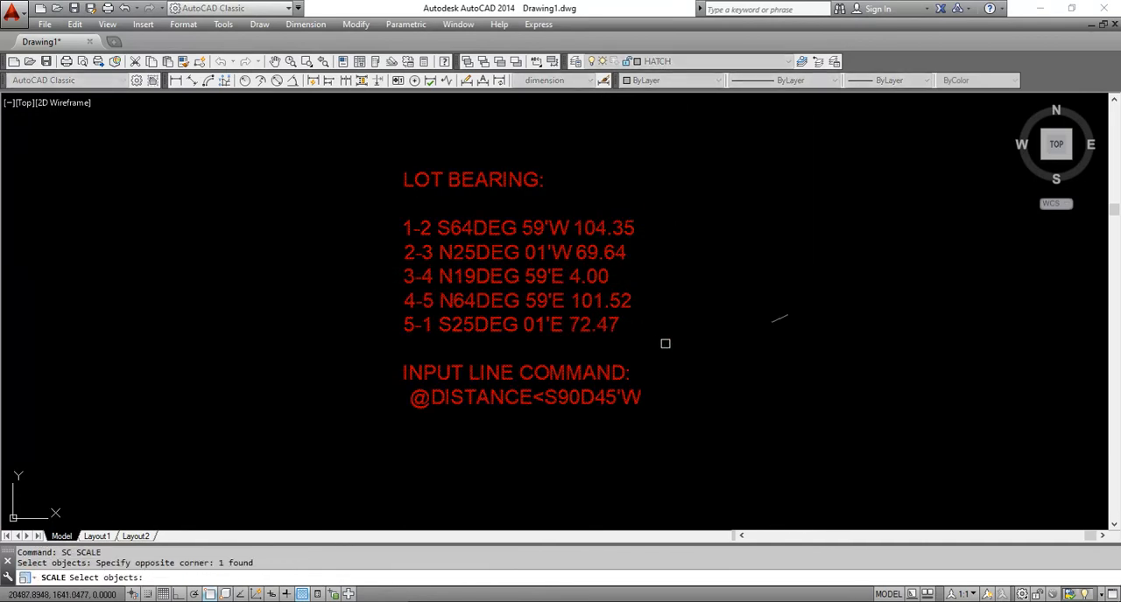
key(Return)
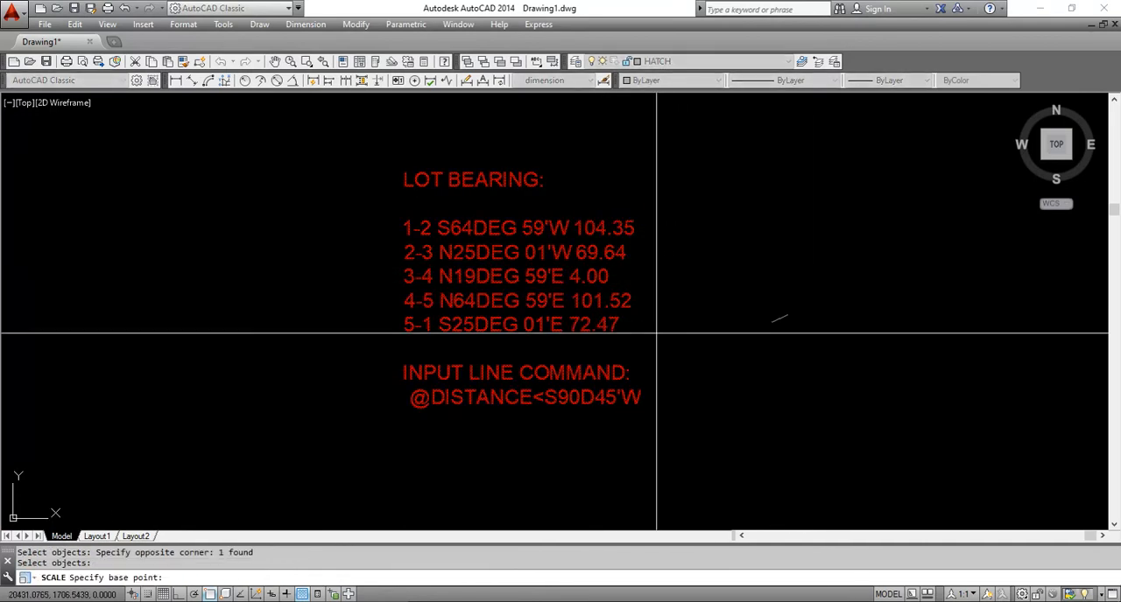
click(726, 327)
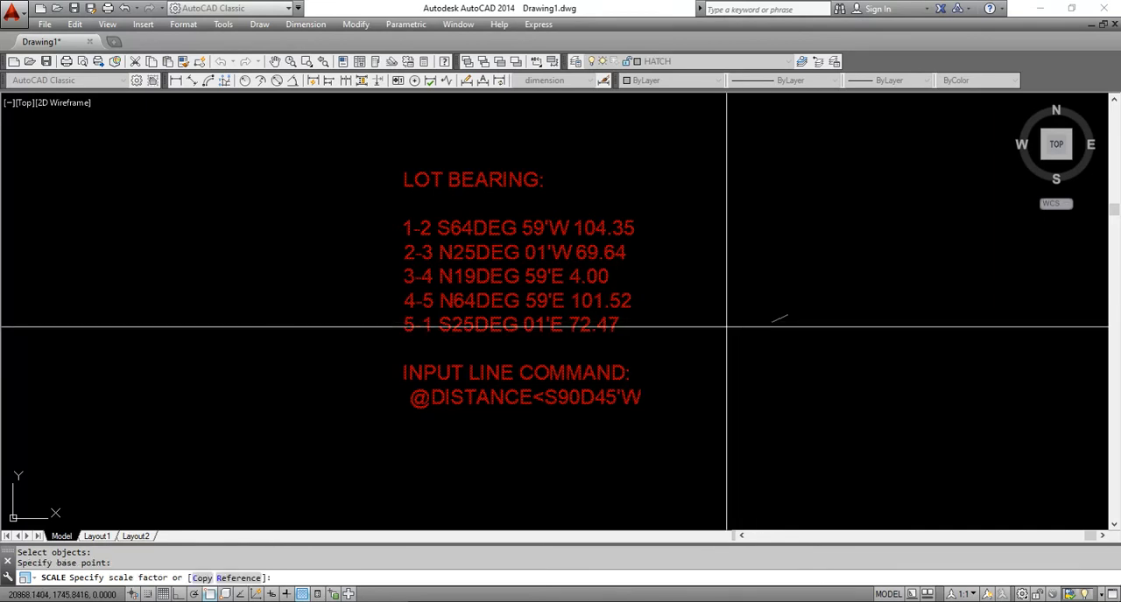
text(.1)
key(Return)
scroll(730, 317, up, 6)
scroll(738, 288, up, 2)
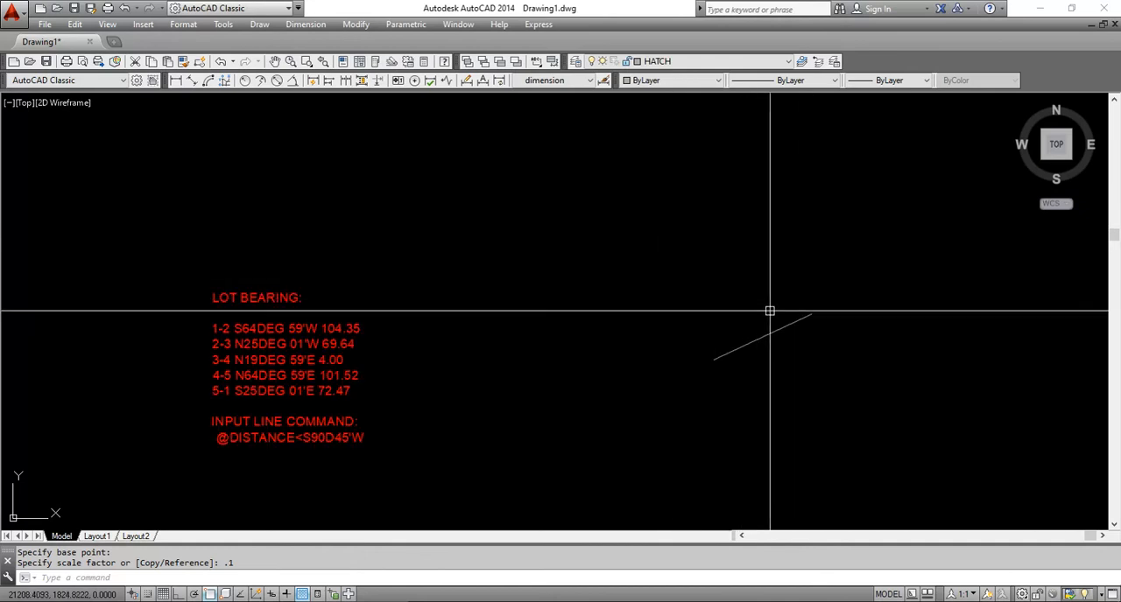
middle_drag(768, 310, 703, 327)
key(Escape)
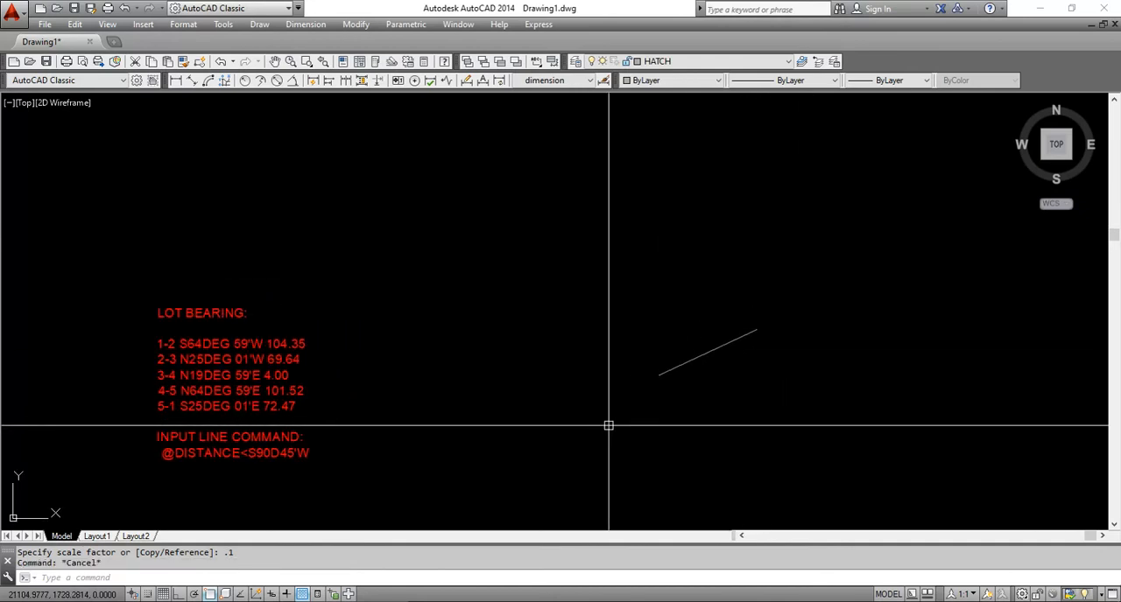
text(pl)
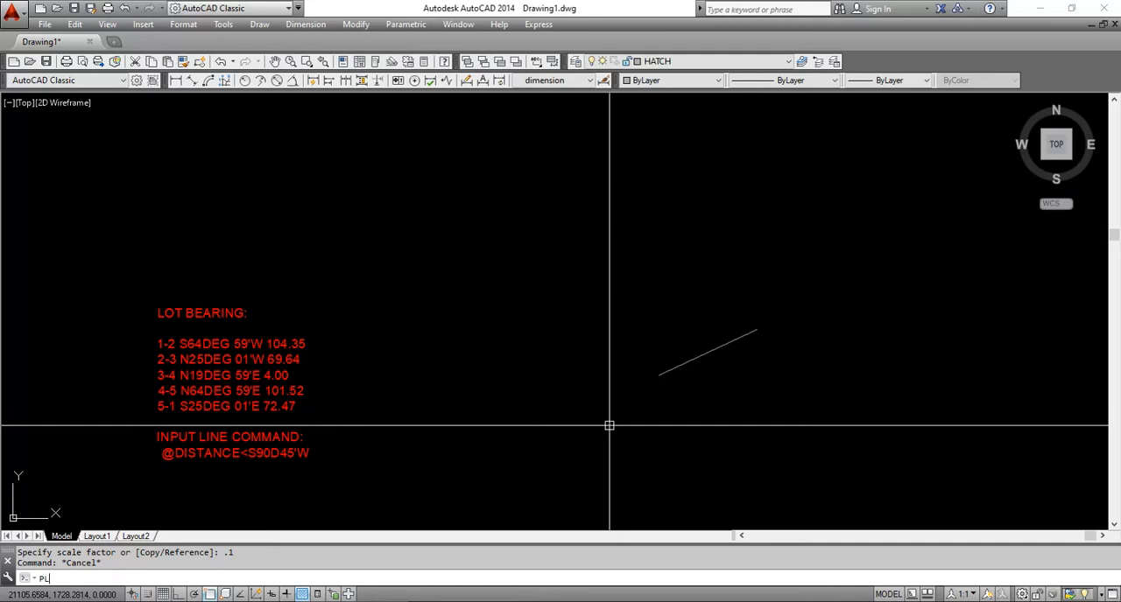
key(Return)
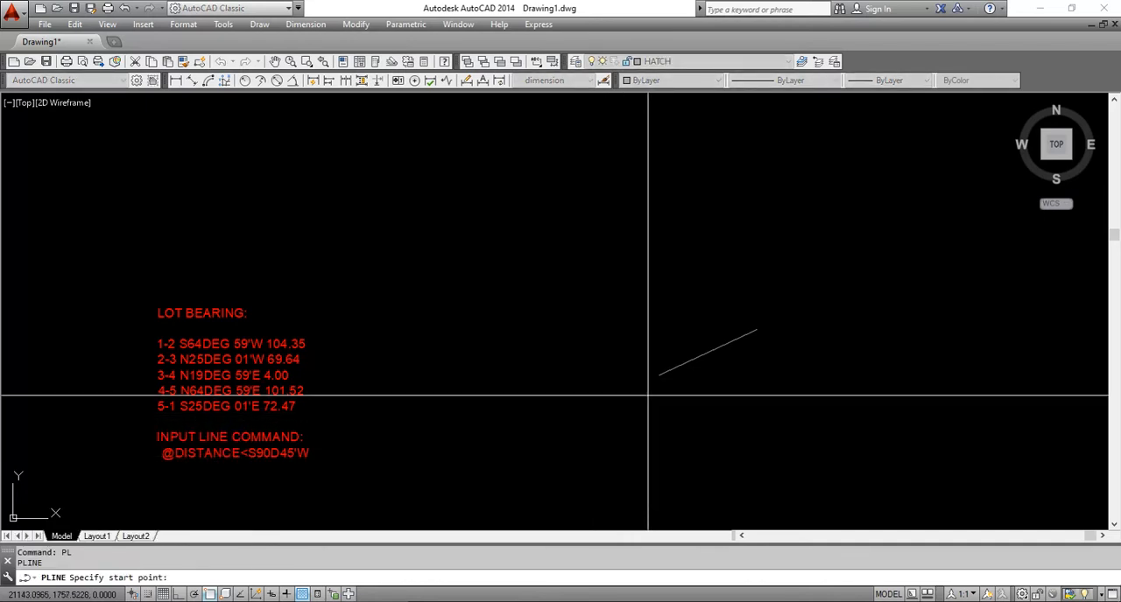
click(658, 374)
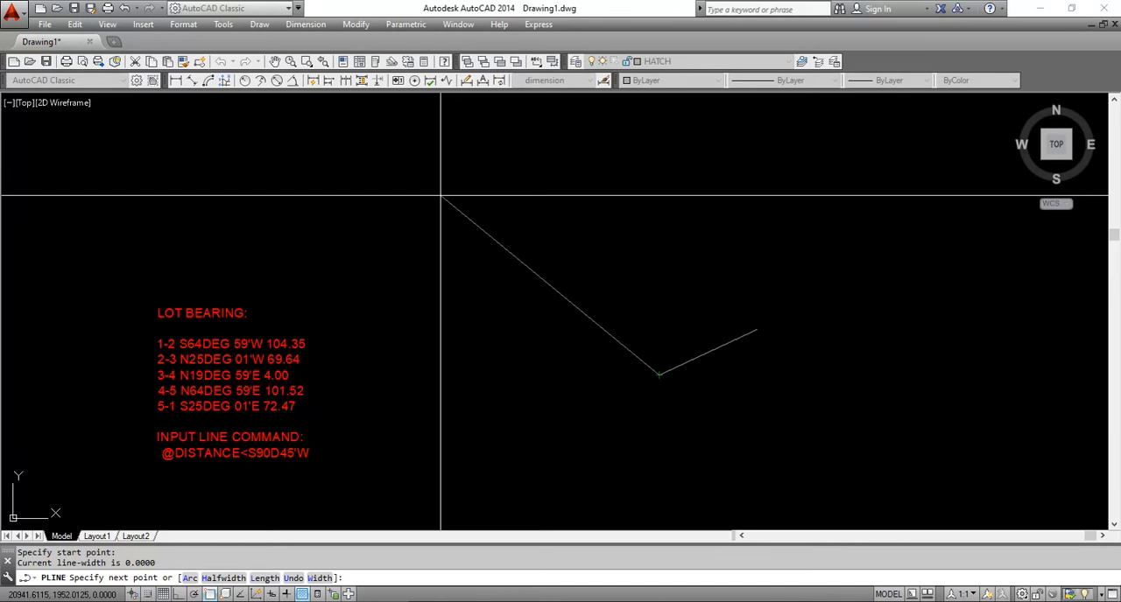
text(@)
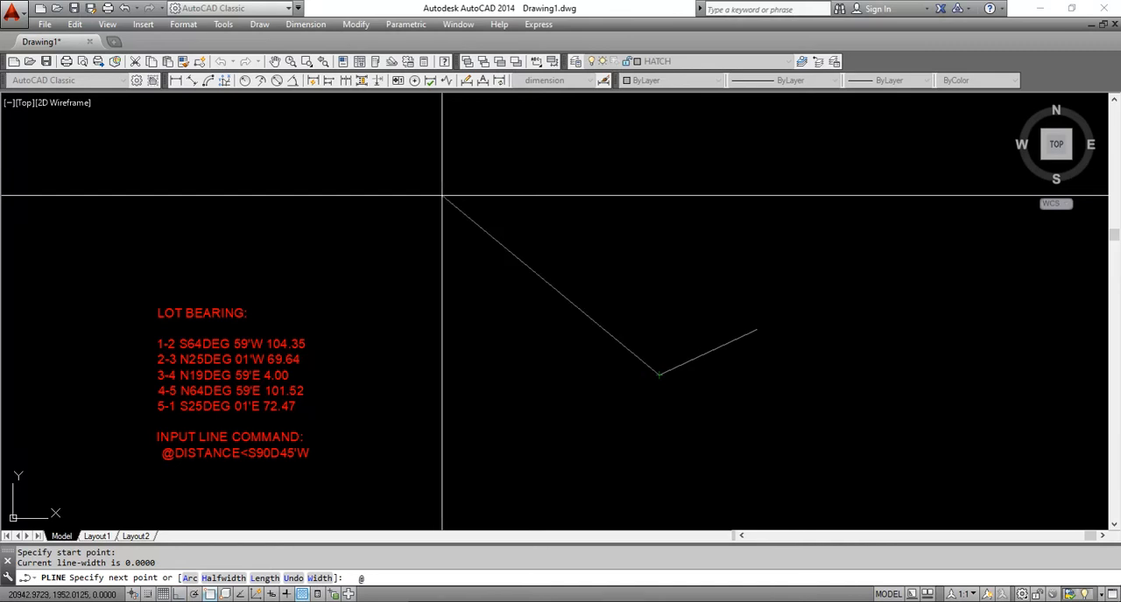
text(69.64<N25D1'W)
key(Return)
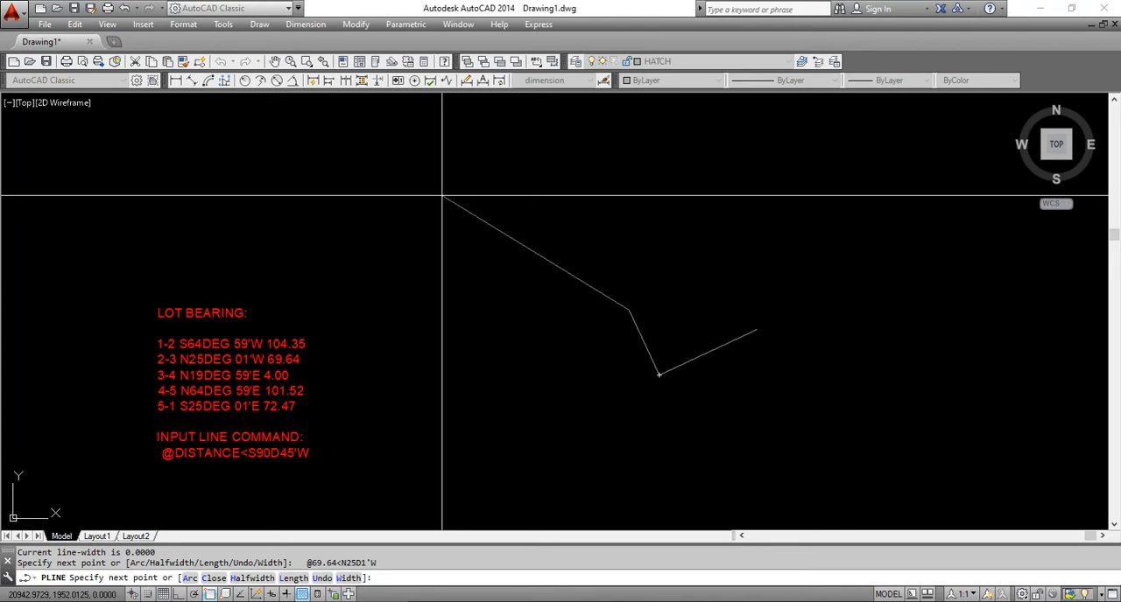
Continue the polyline with lot line 3-4 as @4<N19D59'E
text(@4<N19D59'E)
key(Return)
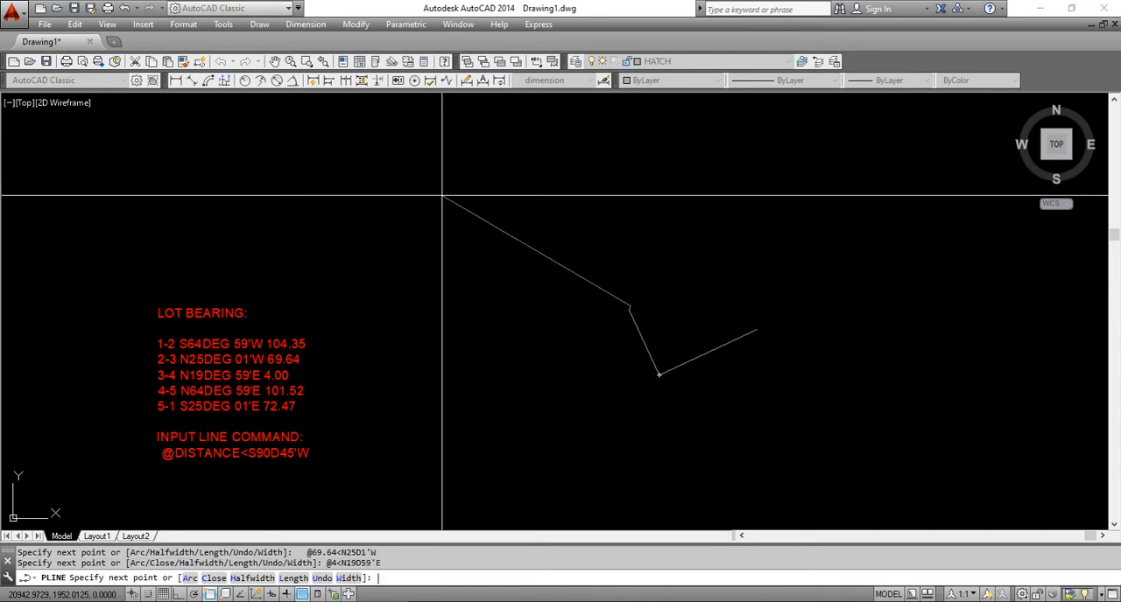
text(@101.52<)
text(N64D59'E)
key(Return)
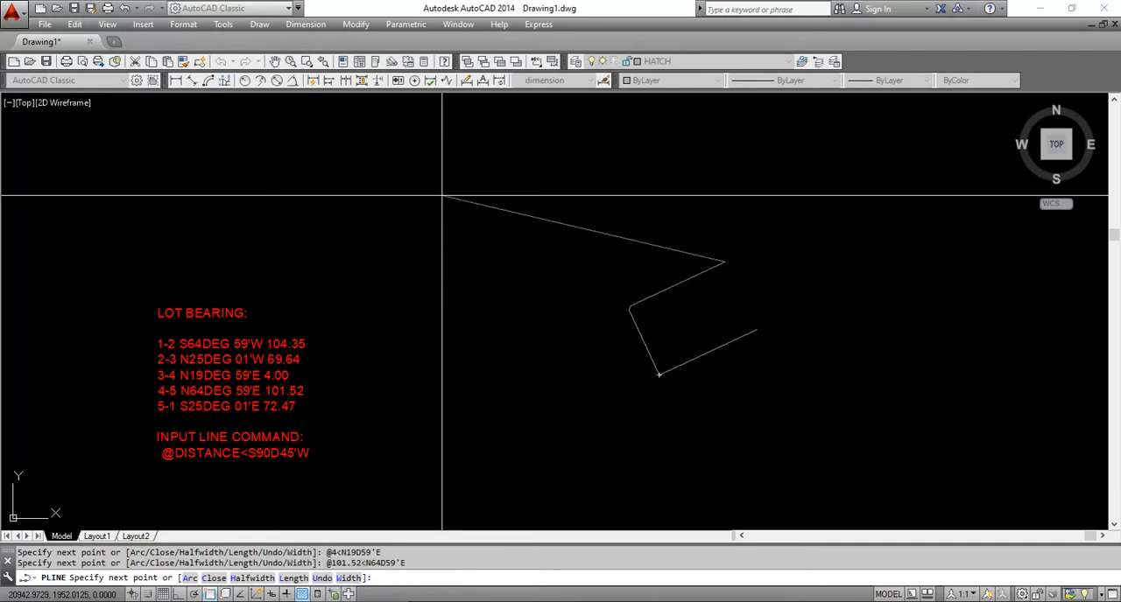
text(@72.47)
text(<)
text(S25D1'E)
key(Return)
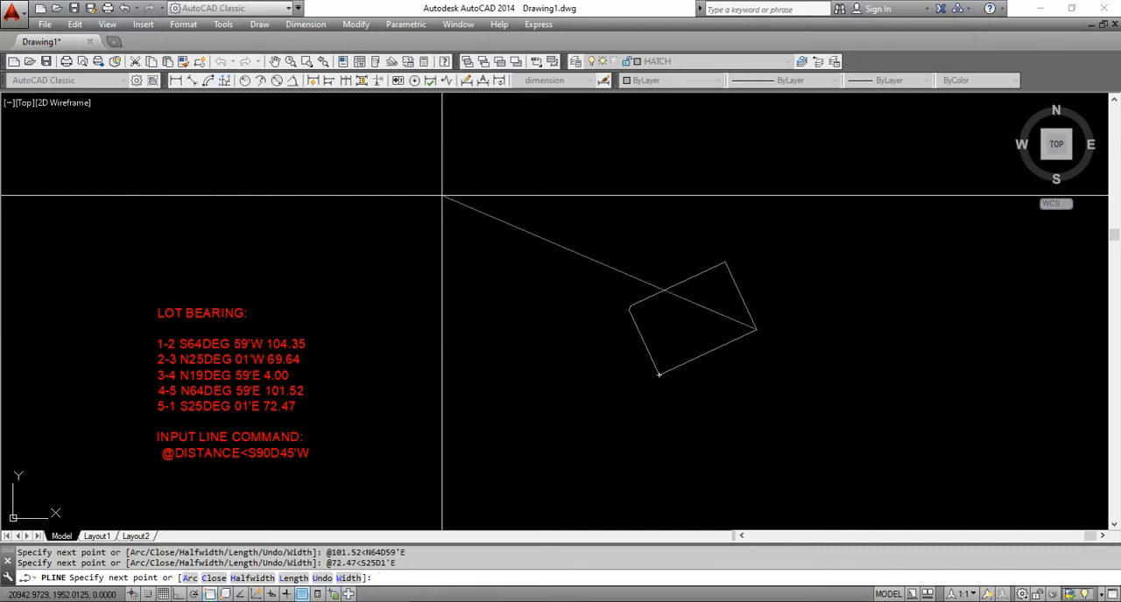
key(Return)
Inspect the lot's east corner at point 1, where the last boundary line meets line 1-2
scroll(740, 337, up, 6)
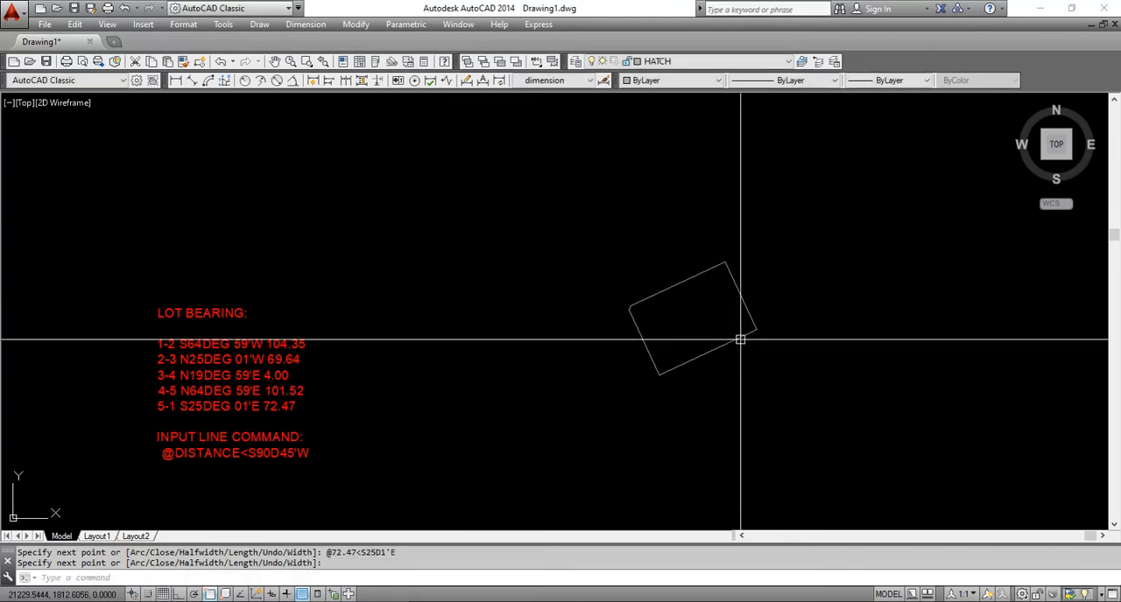
scroll(752, 381, up, 4)
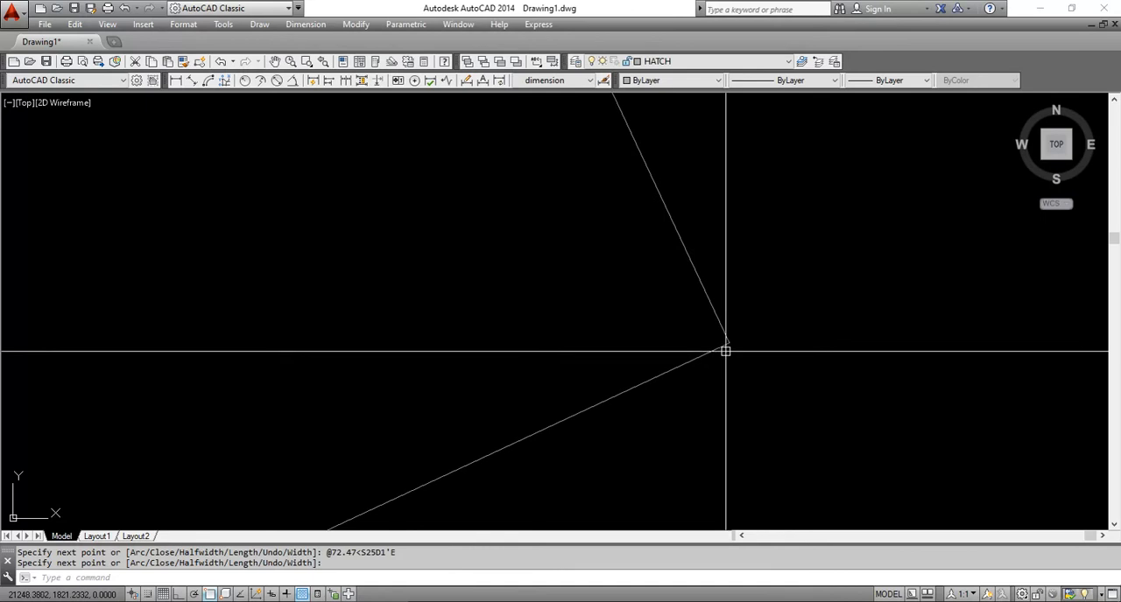
scroll(732, 293, up, 4)
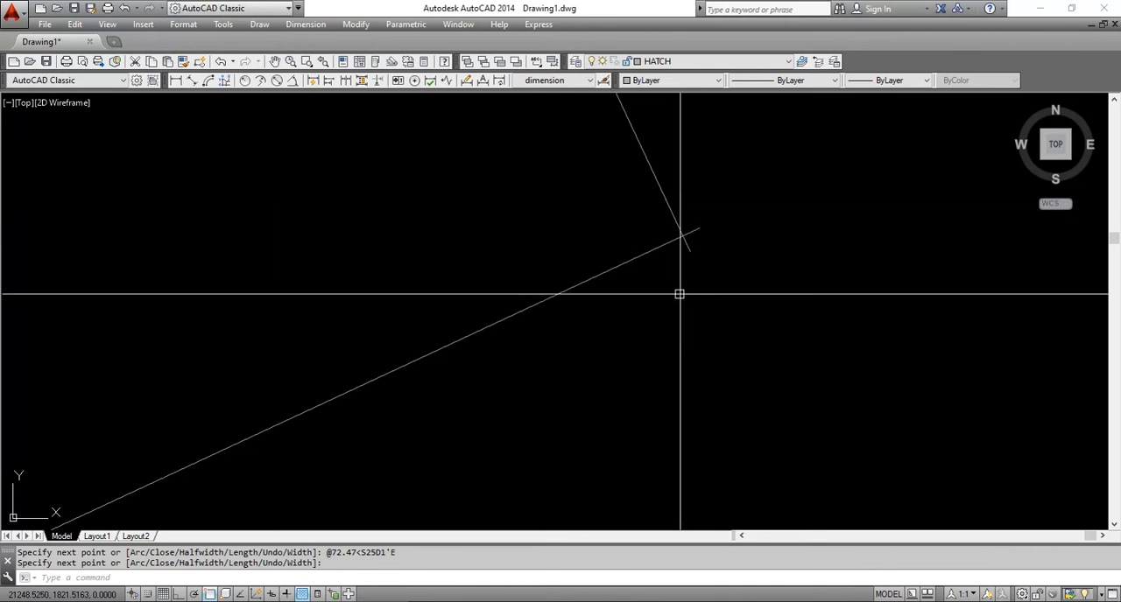
Try to stretch the east end of lot line 1-2 onto the end of lot line 5-1, and undo it
key(Return)
click(698, 227)
click(697, 228)
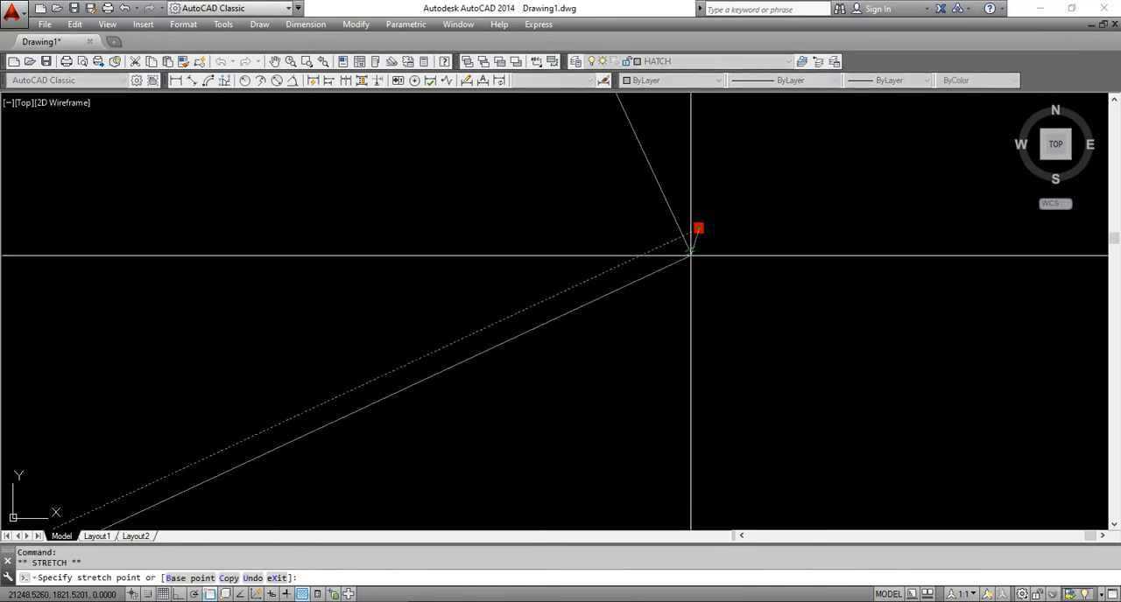
click(690, 251)
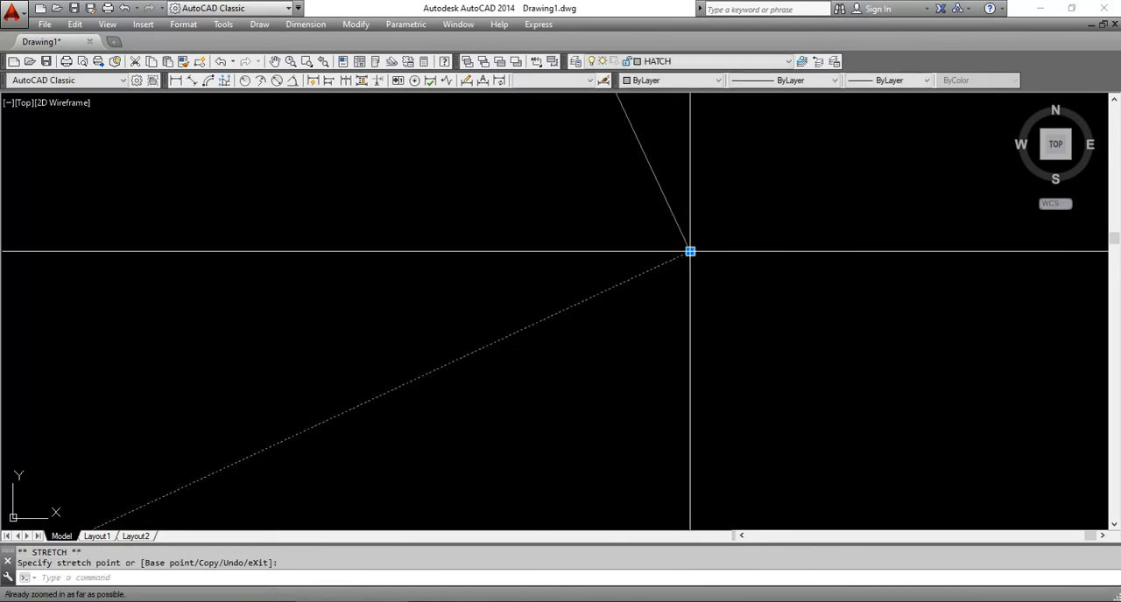
key(Escape)
key(ctrl+z)
key(Escape)
text(f)
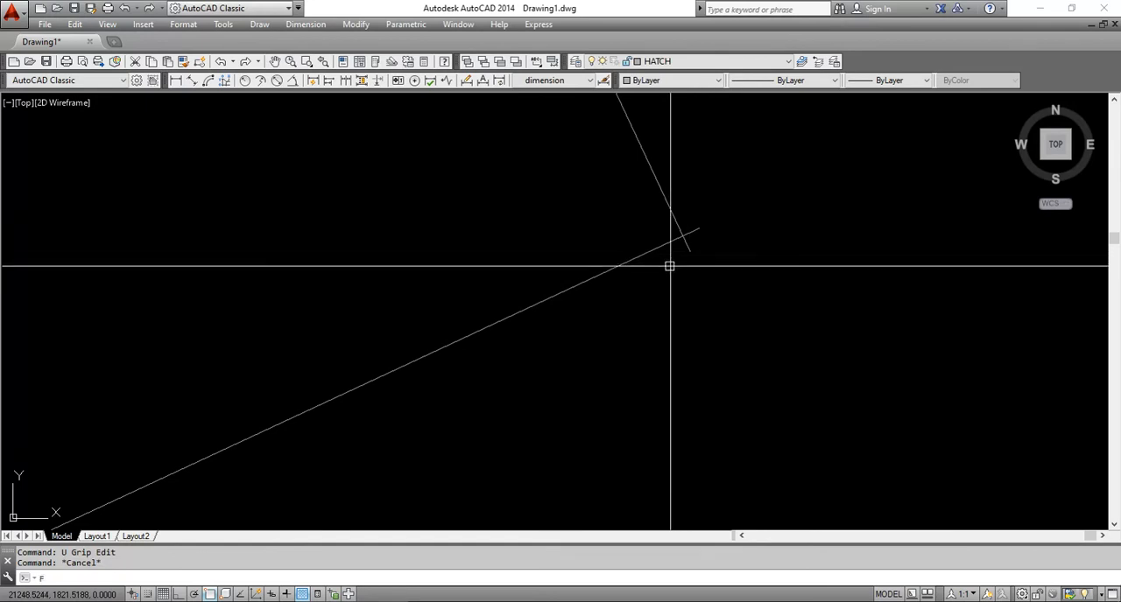
key(Return)
click(649, 250)
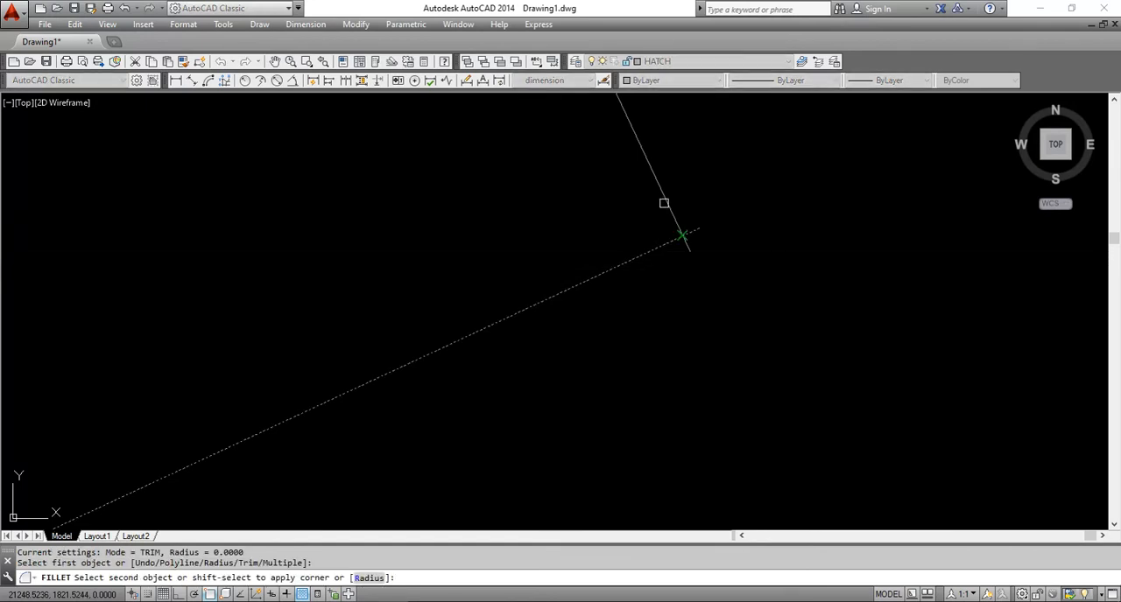
key(Escape)
click(690, 252)
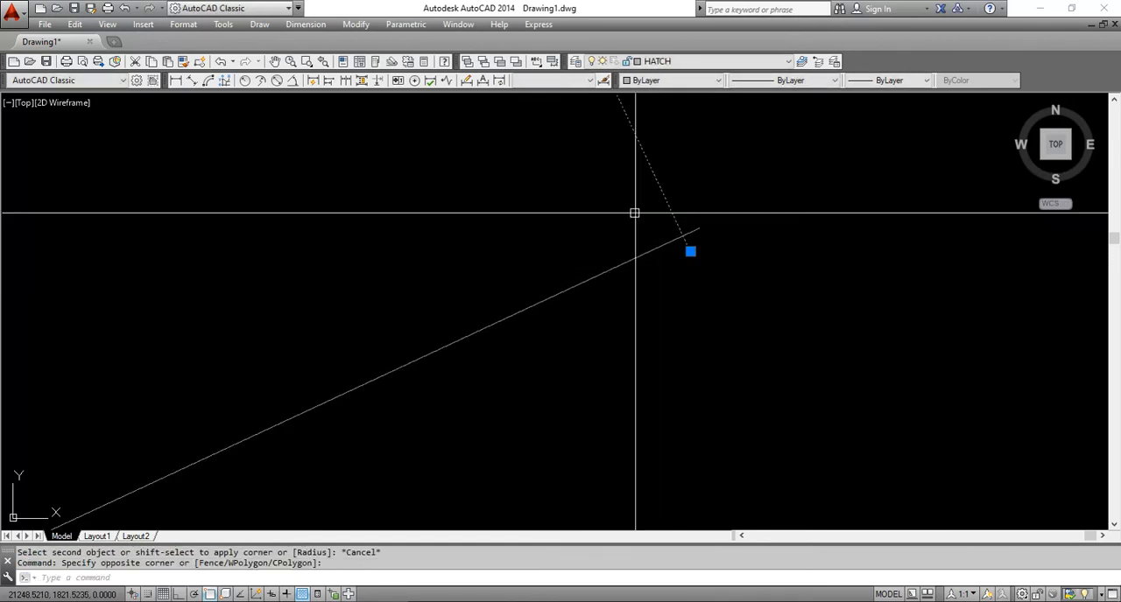
click(690, 253)
click(689, 252)
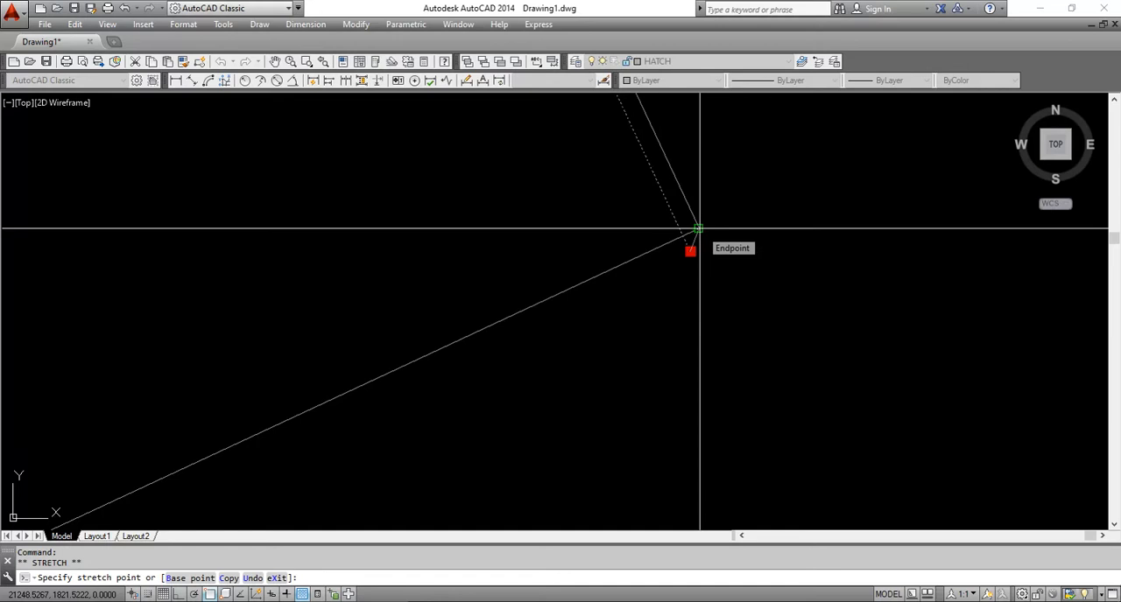
key(Escape)
key(Escape)
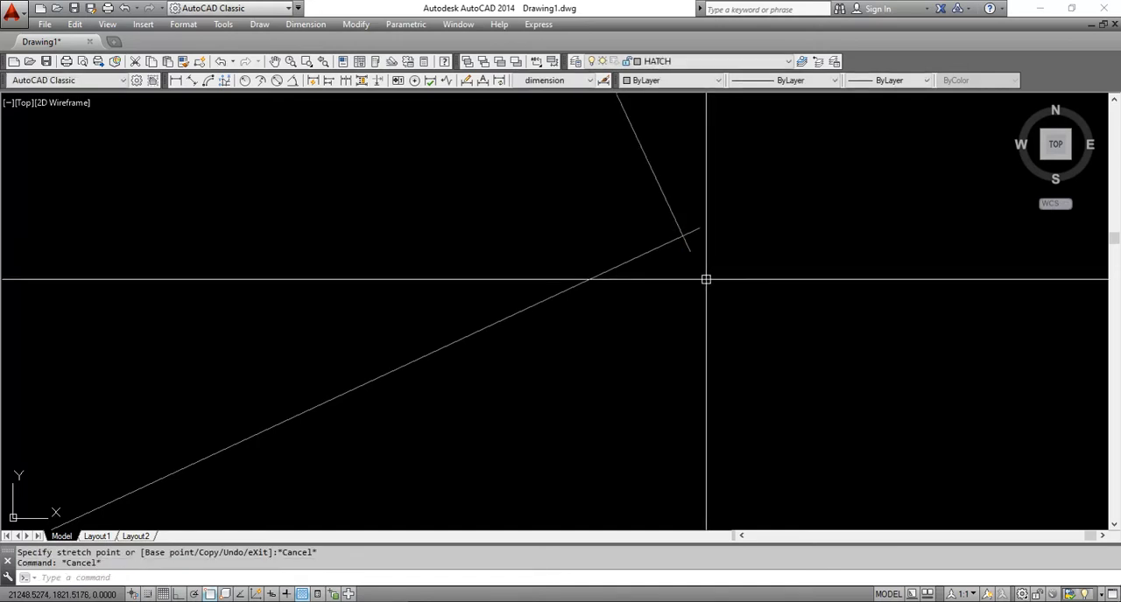
click(686, 245)
click(690, 252)
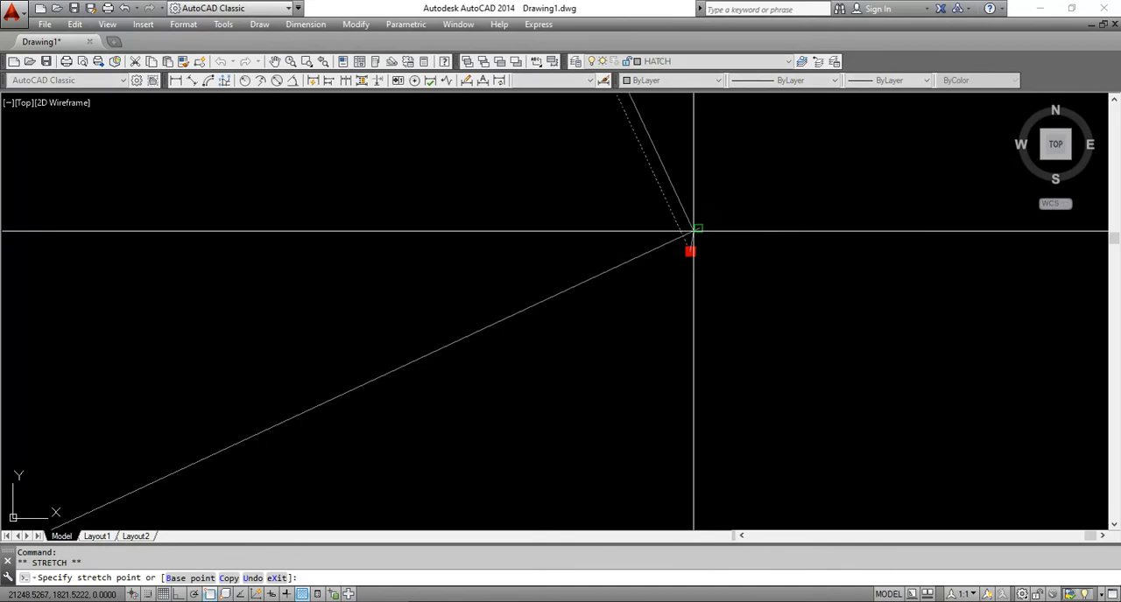
key(Escape)
key(Escape)
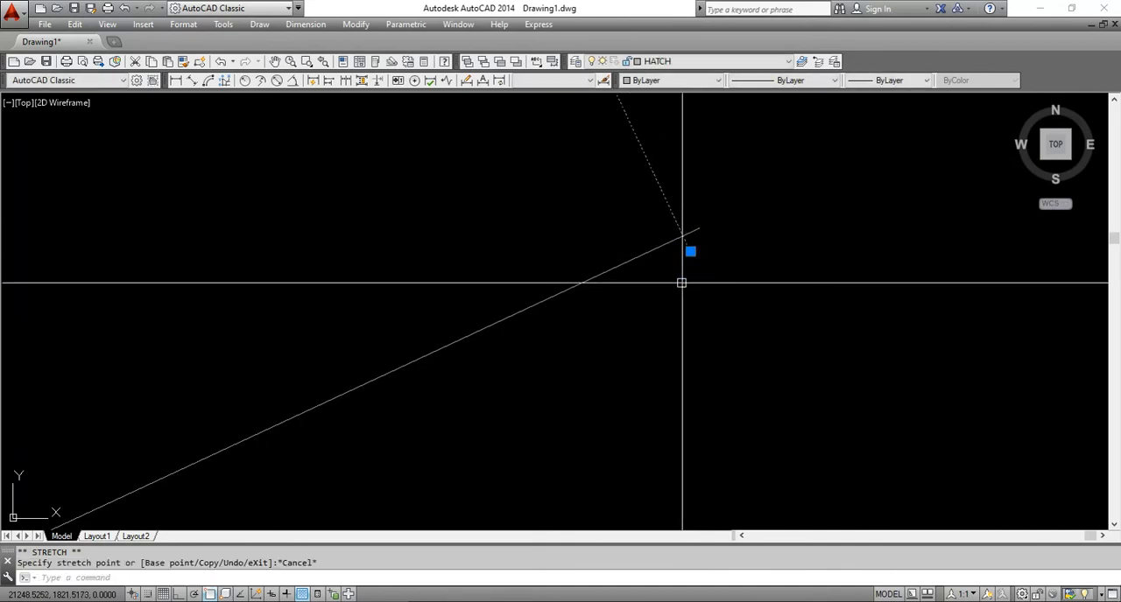
Inspect the lot outline and the meeting of lot lines 5-1 and 1-2 at point 1
scroll(697, 320, down, 10)
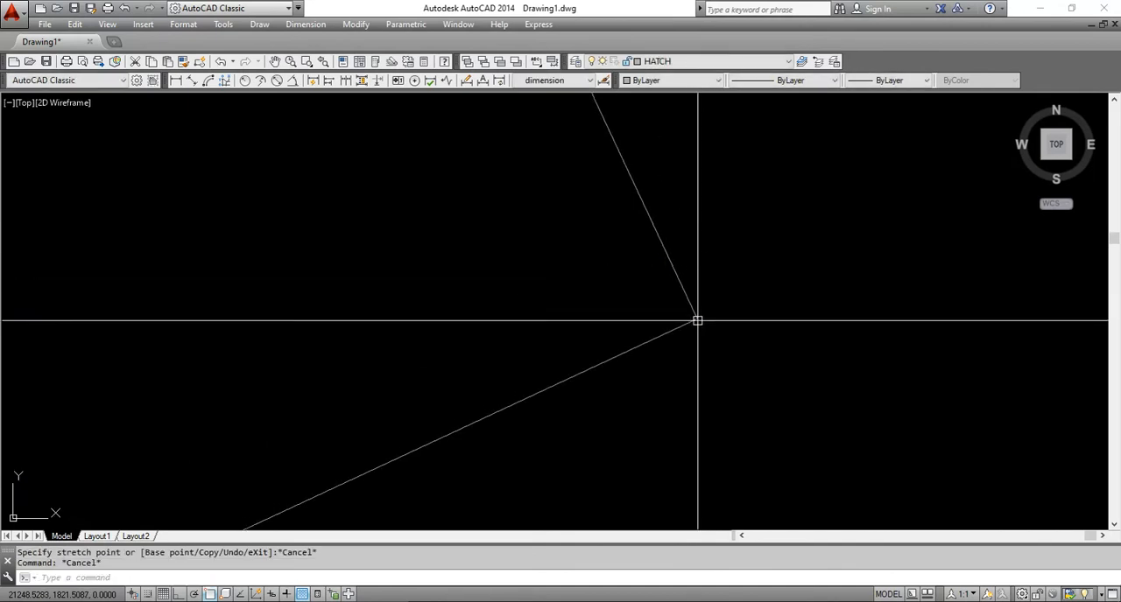
scroll(697, 320, down, 3)
middle_drag(728, 371, 770, 372)
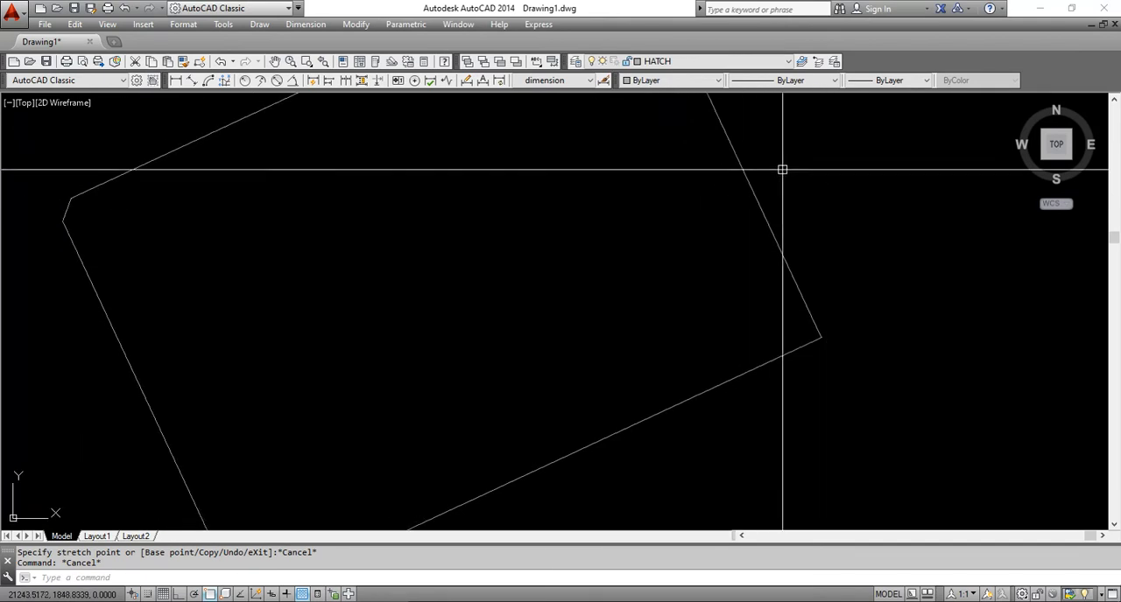
scroll(825, 341, up, 5)
scroll(748, 432, up, 7)
middle_drag(754, 483, 760, 204)
scroll(736, 255, up, 5)
scroll(736, 255, up, 5)
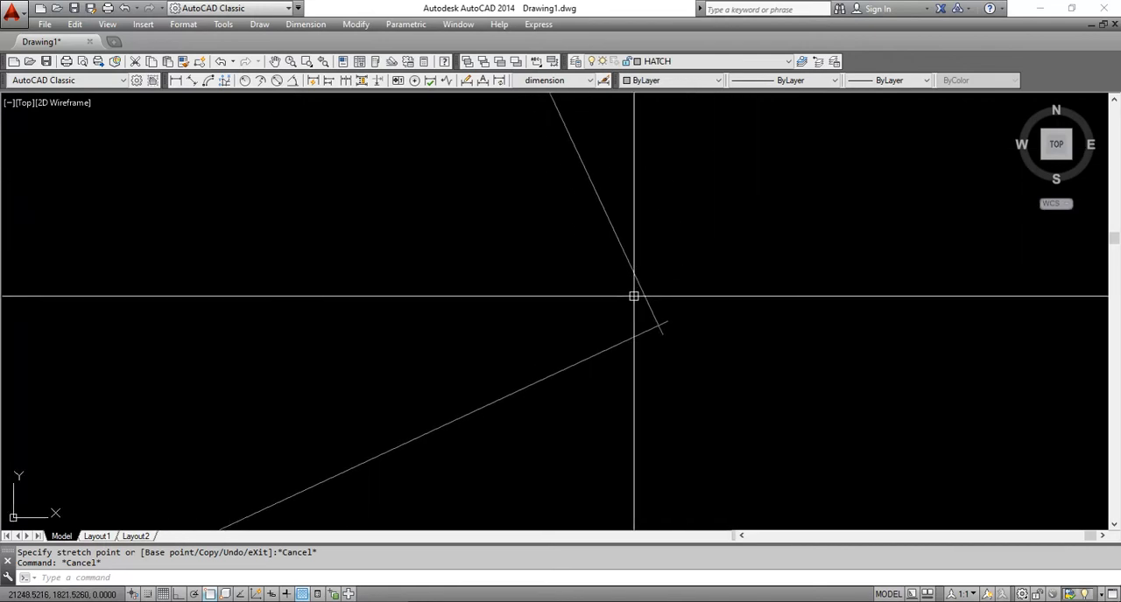
click(663, 246)
click(612, 279)
mouse_move(663, 335)
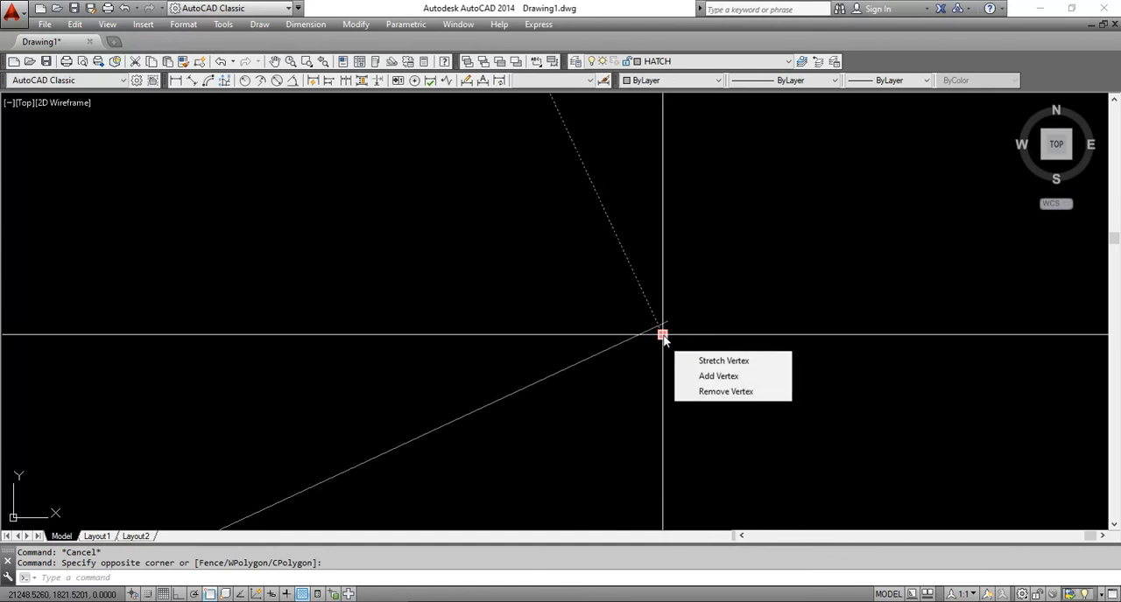
key(Escape)
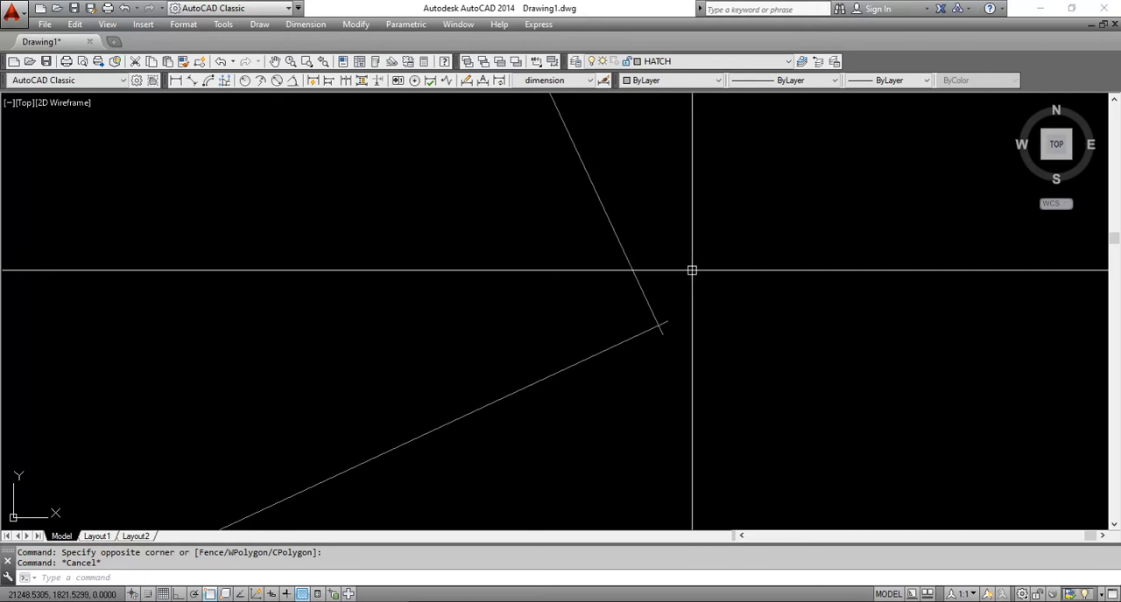
mouse_move(635, 278)
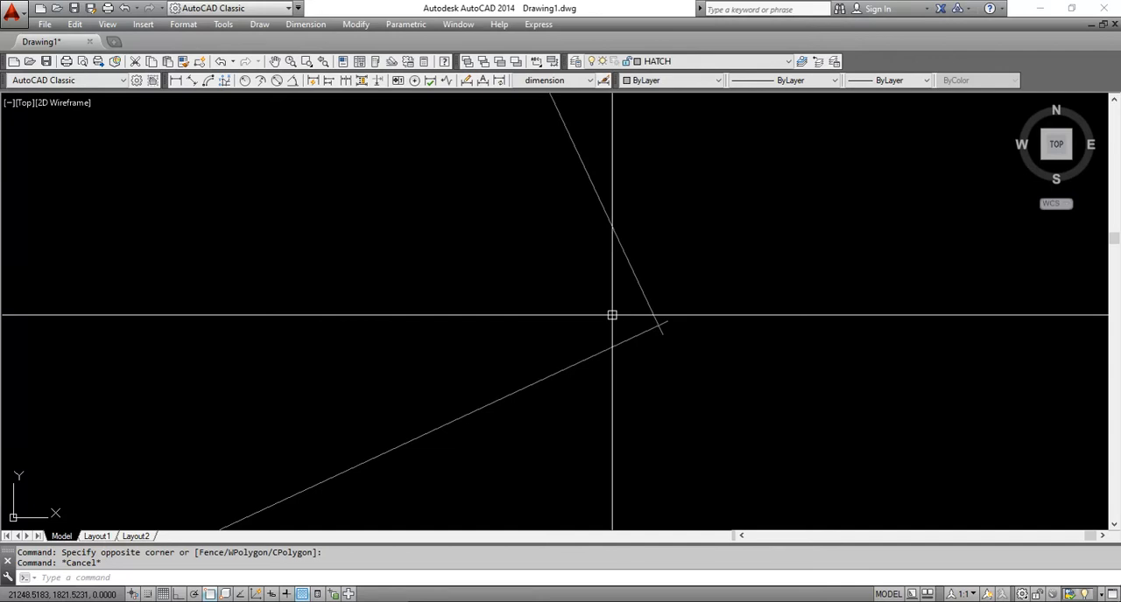
click(656, 298)
click(583, 243)
key(Escape)
Fillet lot lines 1-2 and 5-1 with radius 0 to trim them to a sharp corner at point 1
text(f)
key(Return)
click(632, 338)
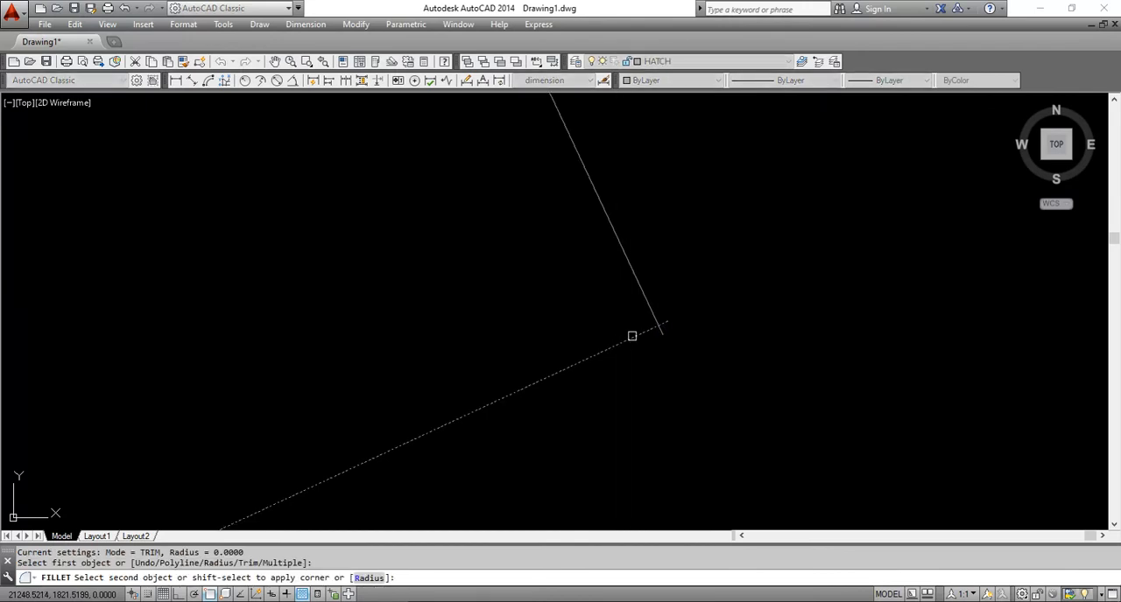
click(636, 285)
key(Escape)
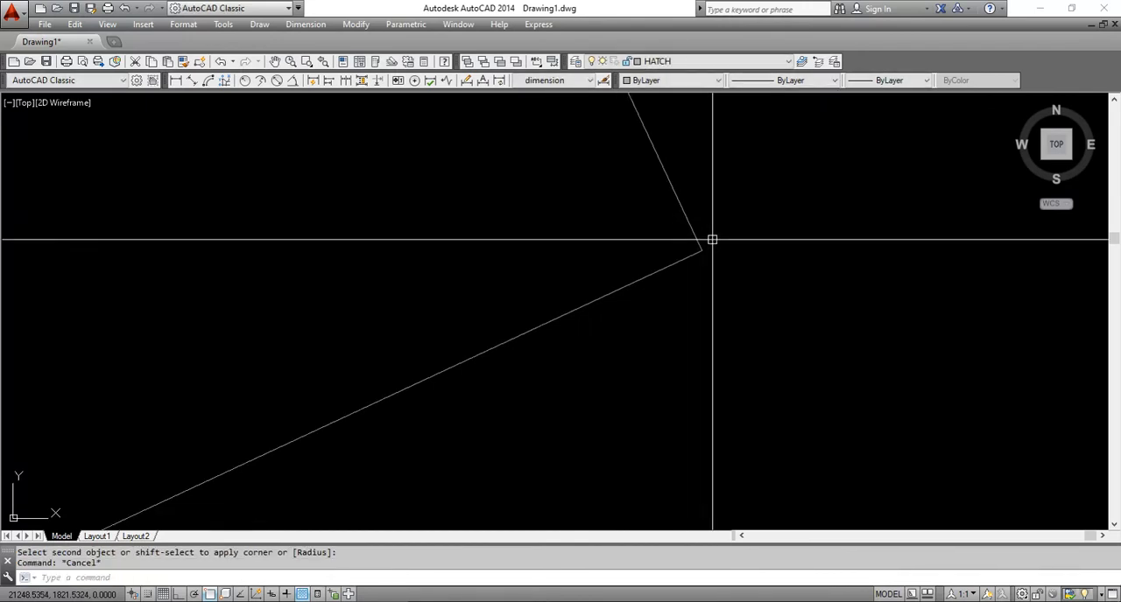
Review the filleted corner, the complete lot outline and the lot bearing list
scroll(720, 247, down, 5)
scroll(720, 247, up, 4)
scroll(700, 225, up, 2)
middle_drag(677, 240, 761, 271)
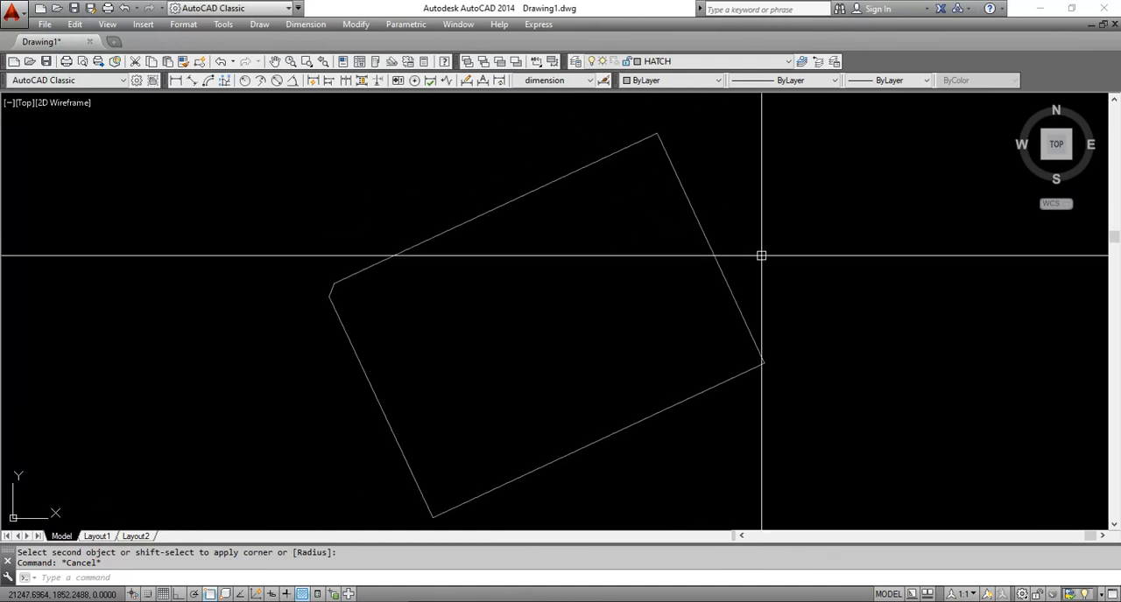
scroll(760, 273, down, 4)
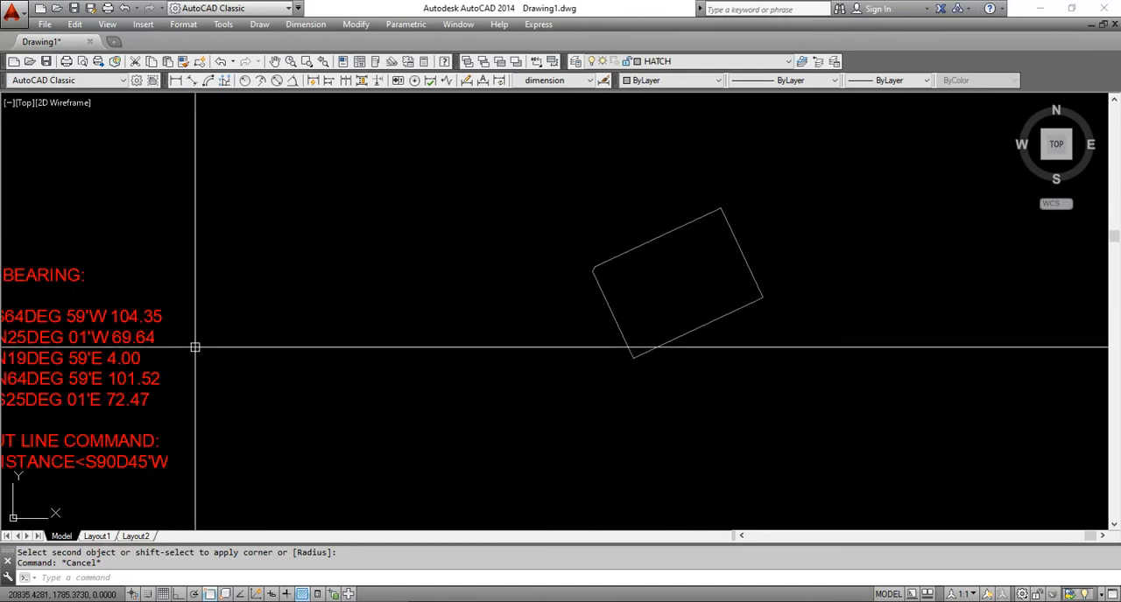
middle_drag(96, 338, 243, 324)
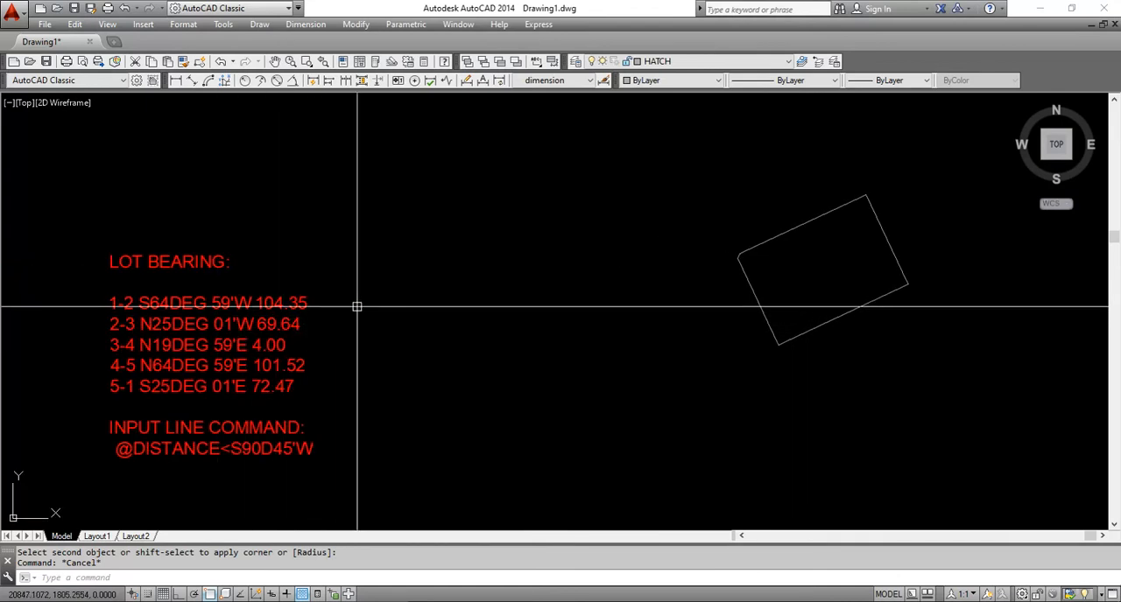
key(Escape)
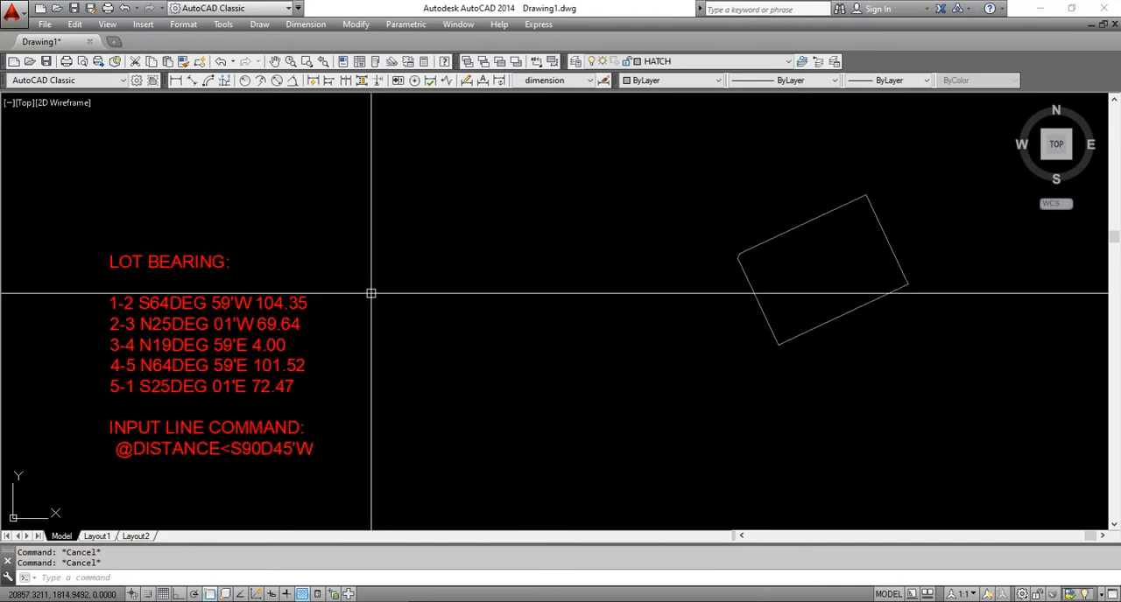
Copy the lot bearing text block to a spot at the lot's west side
text(co)
key(Return)
click(329, 230)
click(214, 331)
key(Return)
click(213, 325)
click(667, 211)
key(Escape)
scroll(727, 231, up, 3)
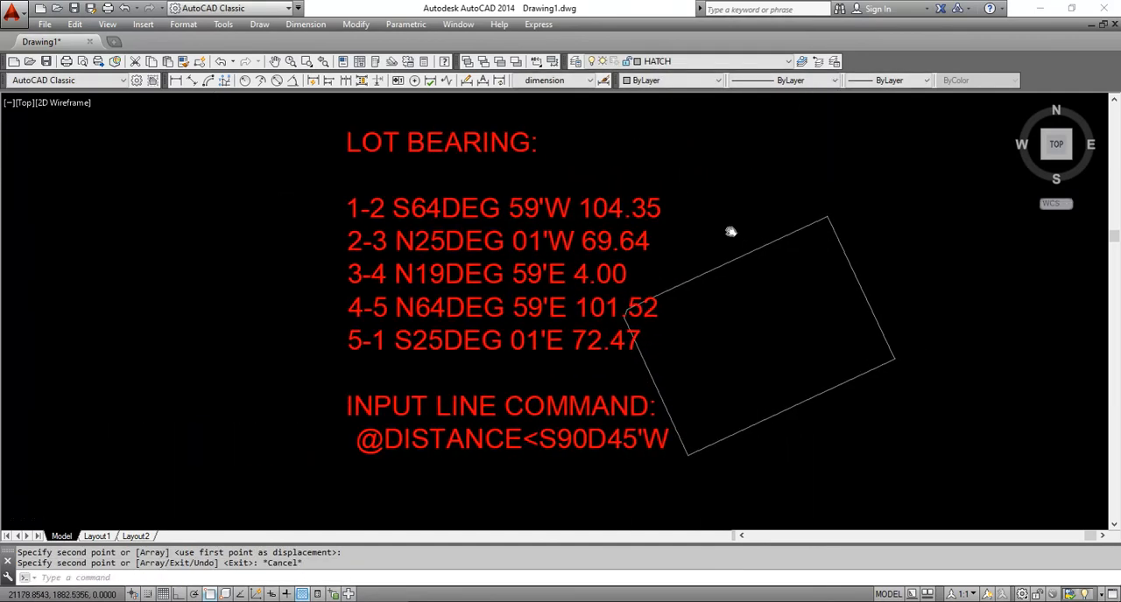
double_click(462, 451)
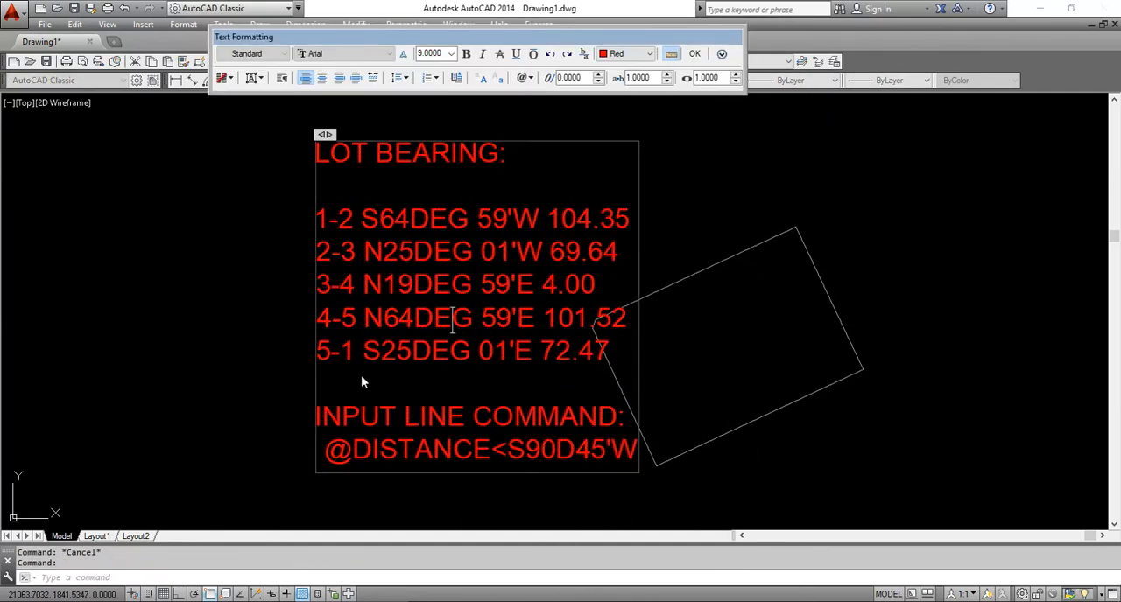
drag(322, 379, 721, 514)
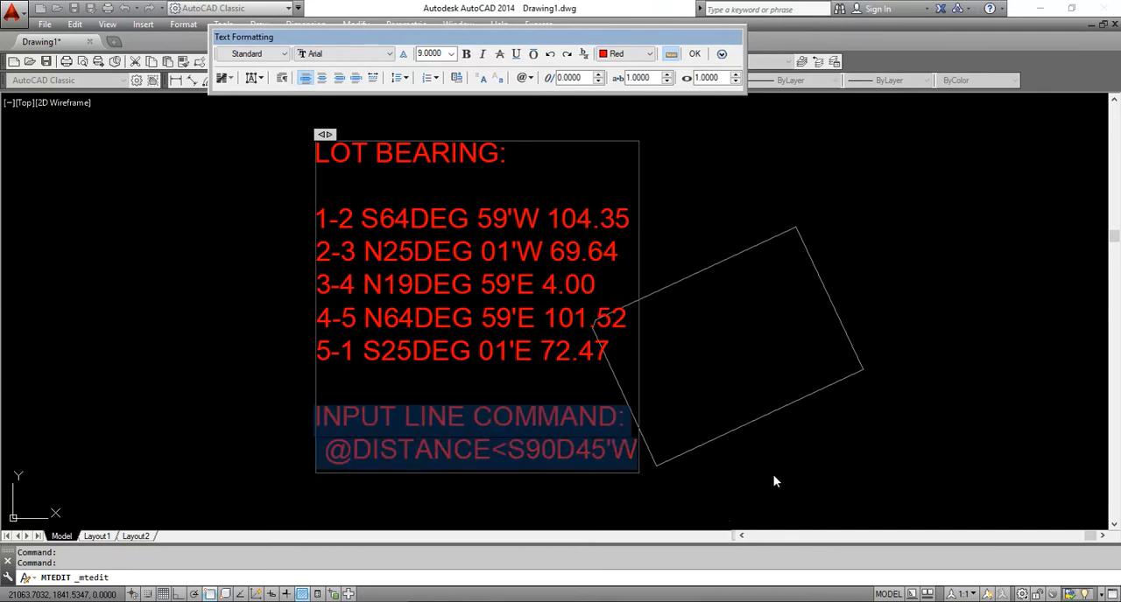
key(Delete)
key(BackSpace)
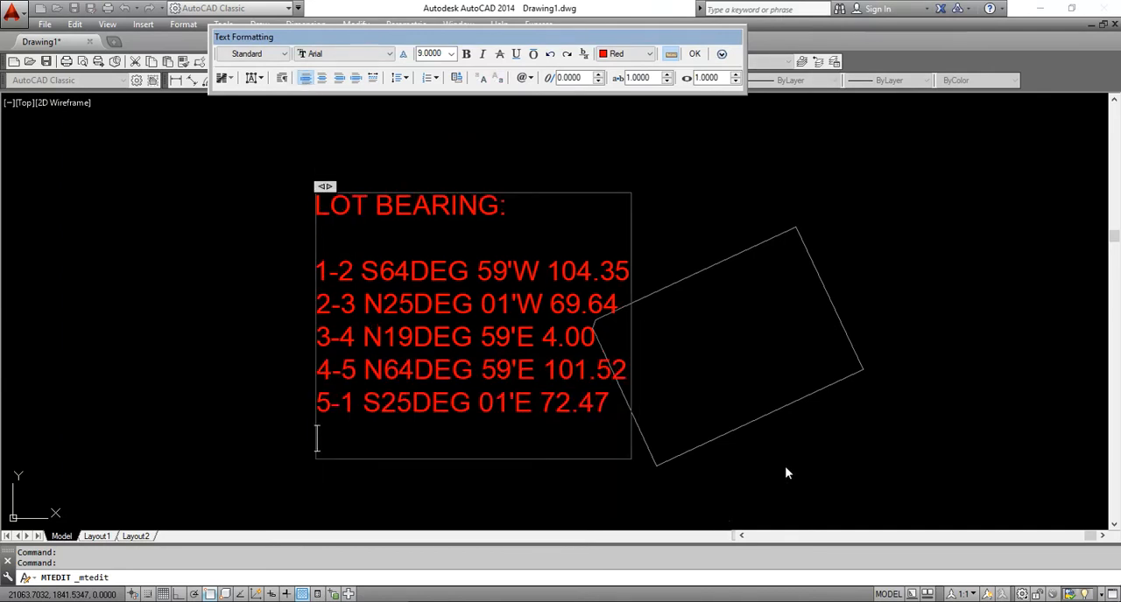
click(785, 472)
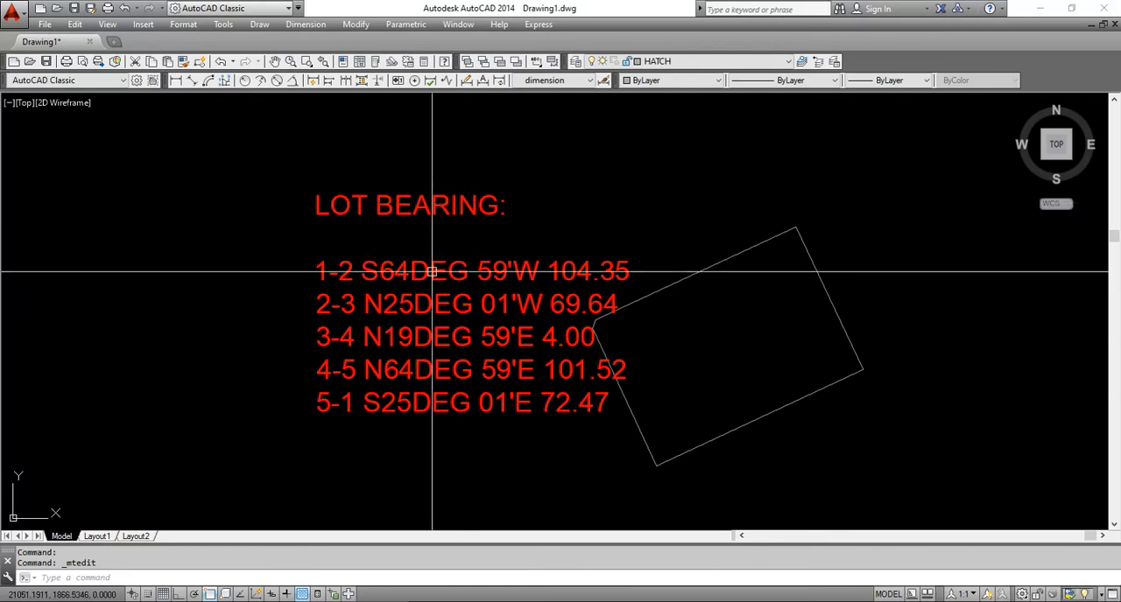
Delete the "LOT BEARING:" heading and the blank line below it from the copied text
double_click(521, 220)
drag(522, 220, 357, 217)
key(BackSpace)
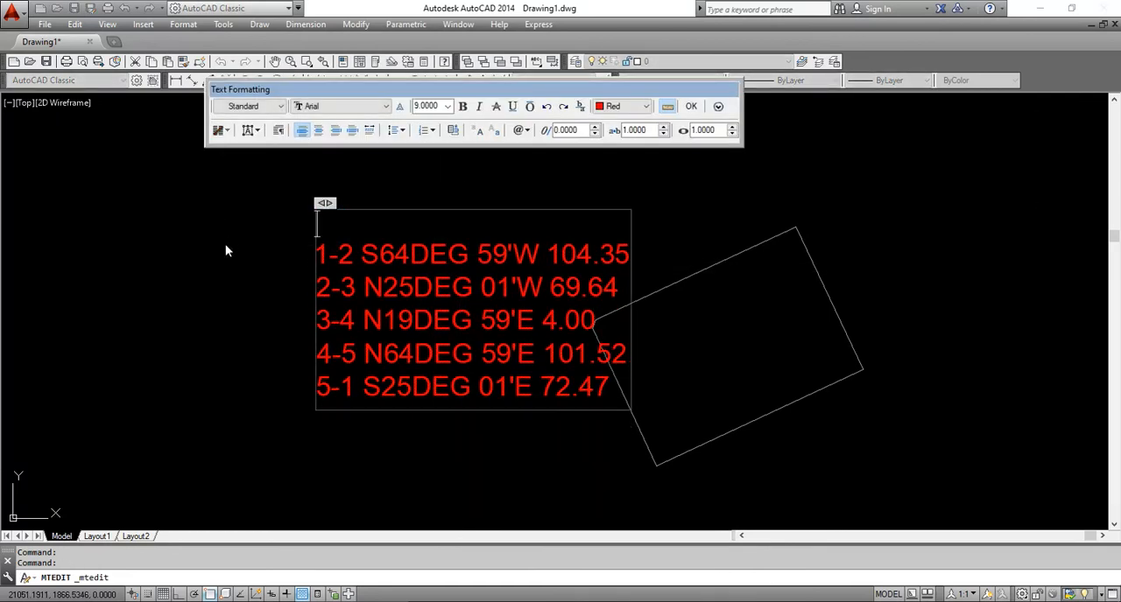
key(BackSpace)
click(215, 256)
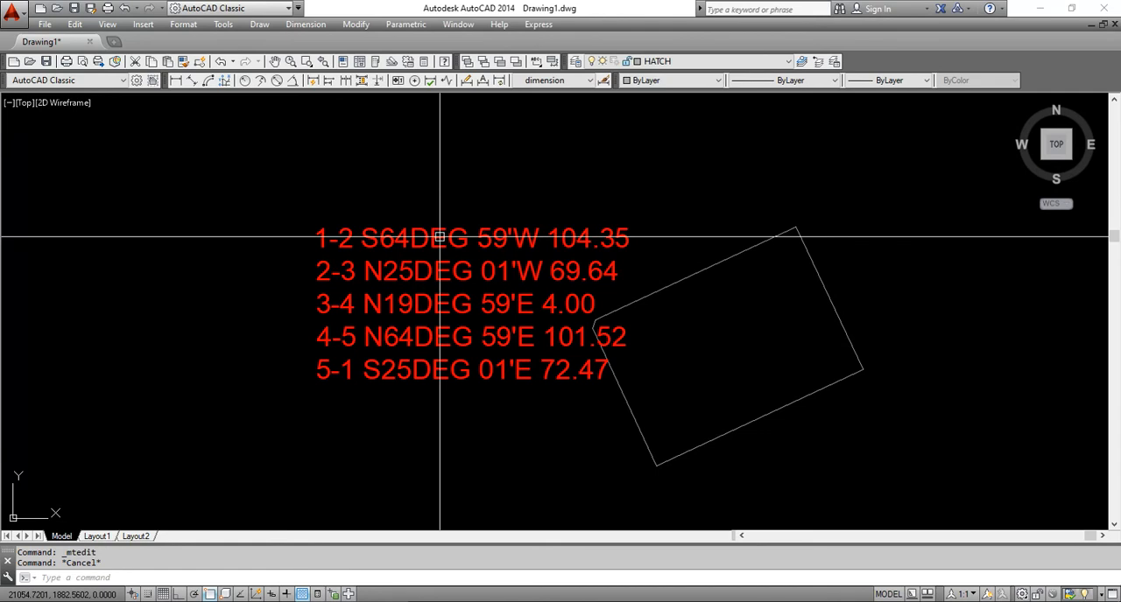
Scale the copied bearing text by a factor of 0.5 about a point on the lot's northwest line
text(sc)
key(Return)
click(468, 187)
click(411, 312)
key(Return)
click(631, 304)
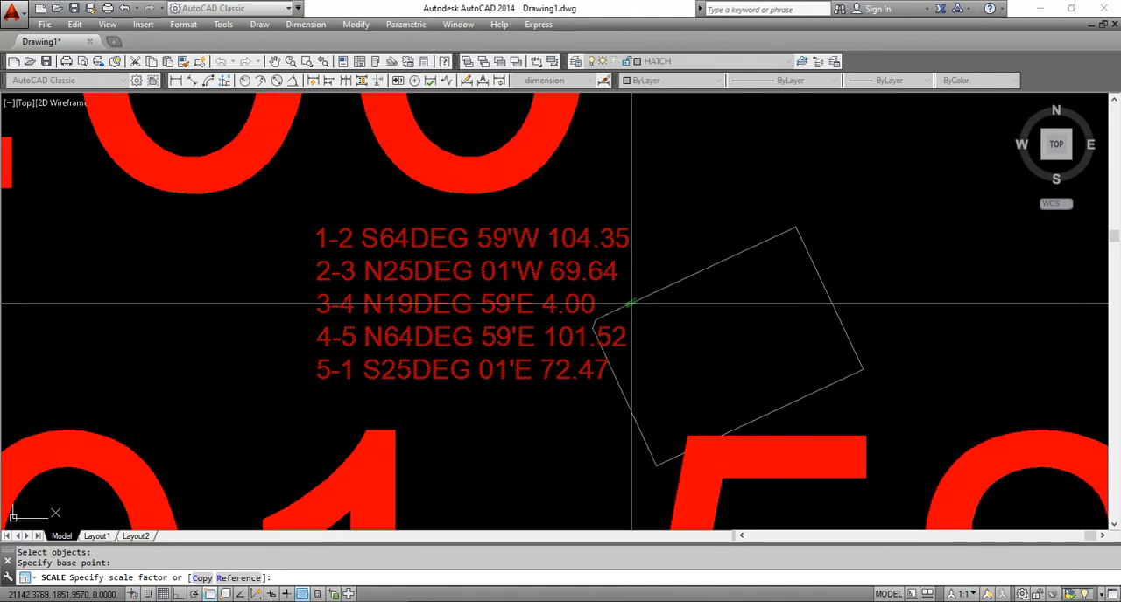
key(Return)
Scale the copied bearing text a second time, reusing the 0.5 factor
scroll(623, 291, up, 2)
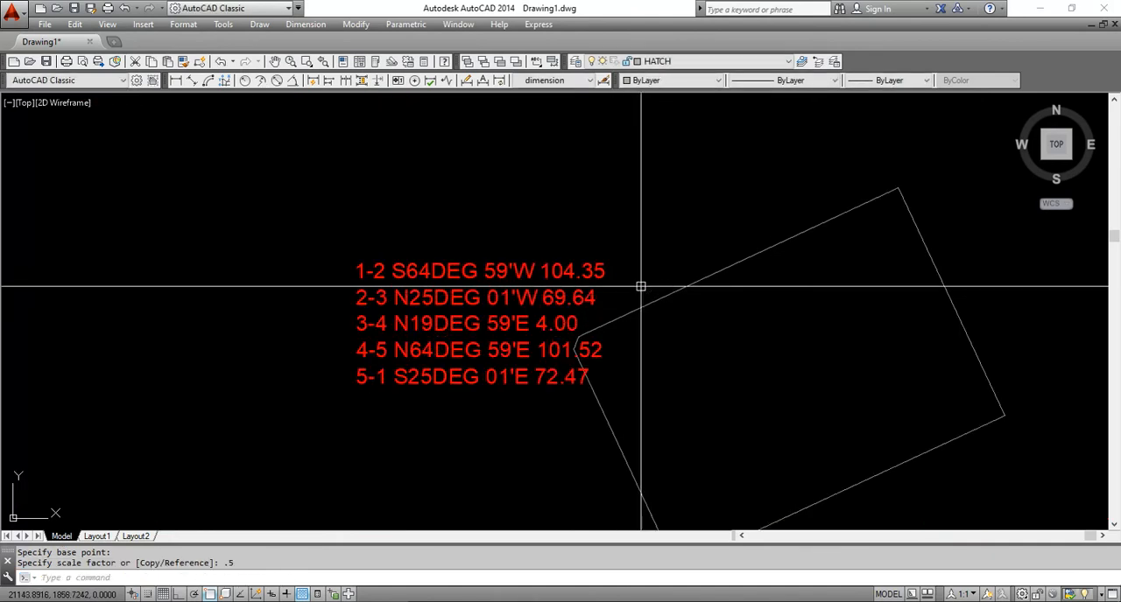
key(Return)
click(591, 235)
click(544, 309)
key(Return)
click(618, 291)
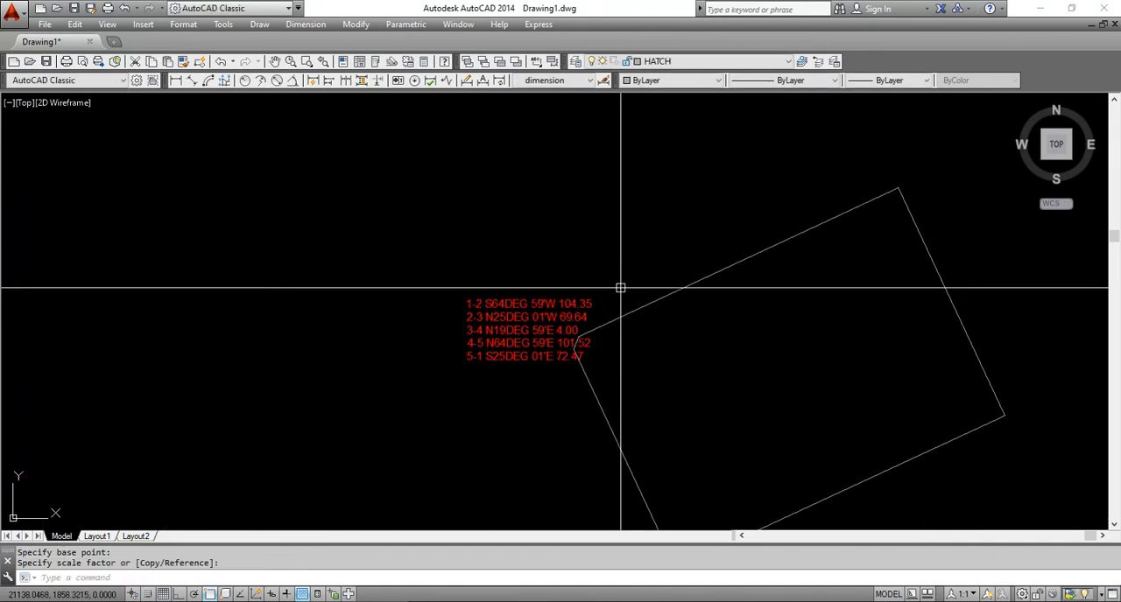
Scale the copied bearing text a third time by 0.5, using the lot's west corner as base point
scroll(613, 336, up, 2)
scroll(455, 242, down, 4)
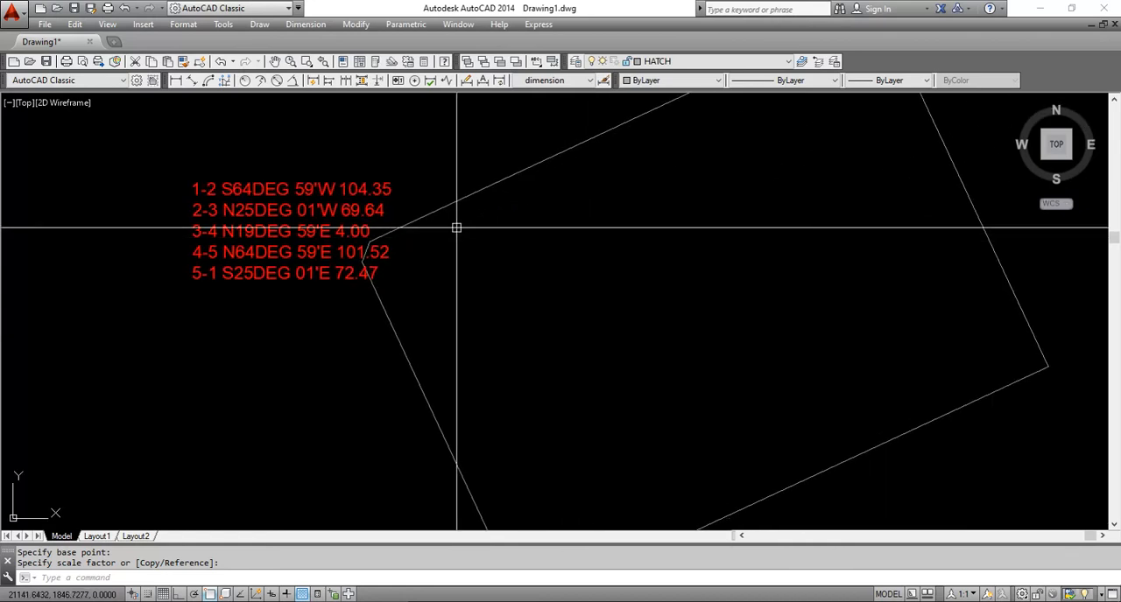
key(Return)
click(409, 176)
click(392, 217)
key(Return)
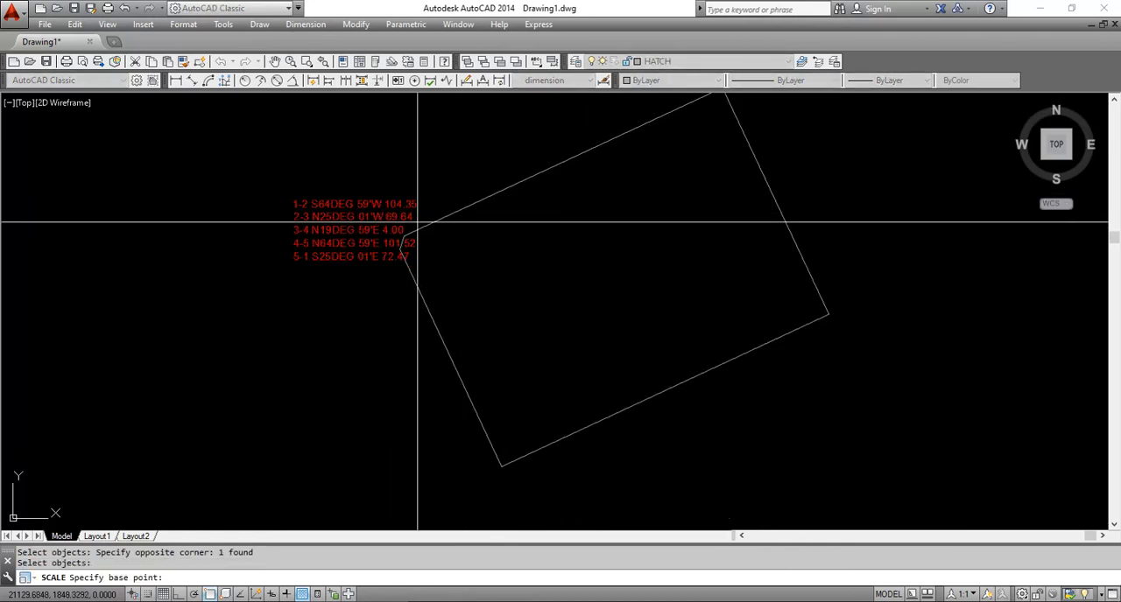
click(404, 236)
text(.5)
key(Return)
Move the reduced bearing text from the lot's west corner to the inside of the lot
scroll(500, 227, up, 2)
middle_drag(500, 220, 456, 322)
key(Escape)
key(Escape)
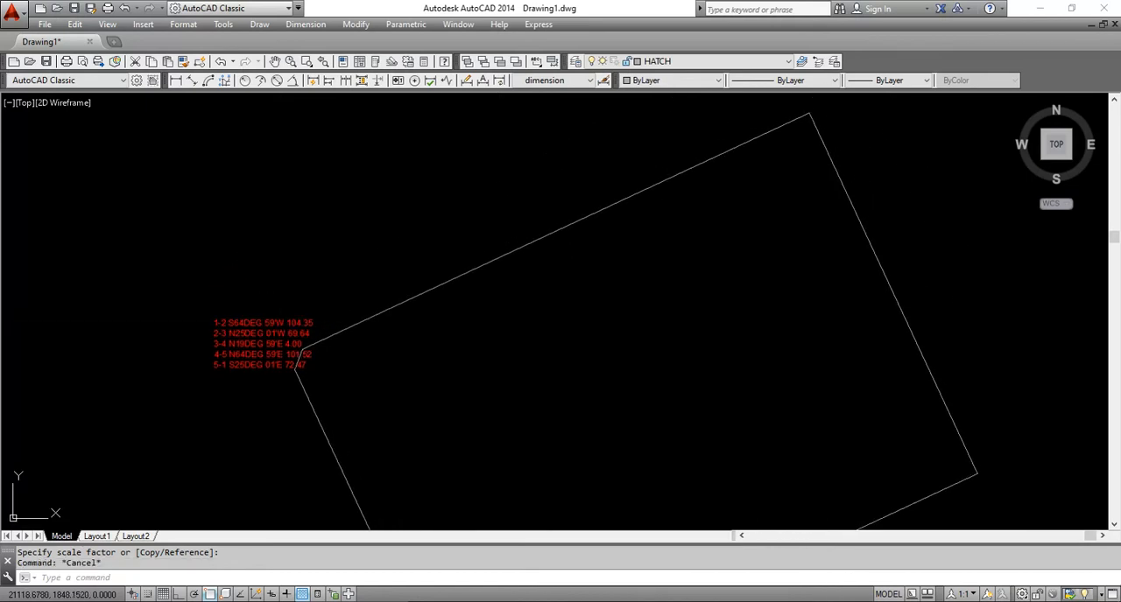
text(m)
key(Return)
click(259, 331)
Copy the reduced bearing text four times within the lot, spreading the copies into two columns
key(Return)
click(296, 278)
click(710, 289)
text(cp)
key(Return)
click(744, 319)
click(671, 453)
key(Return)
click(678, 372)
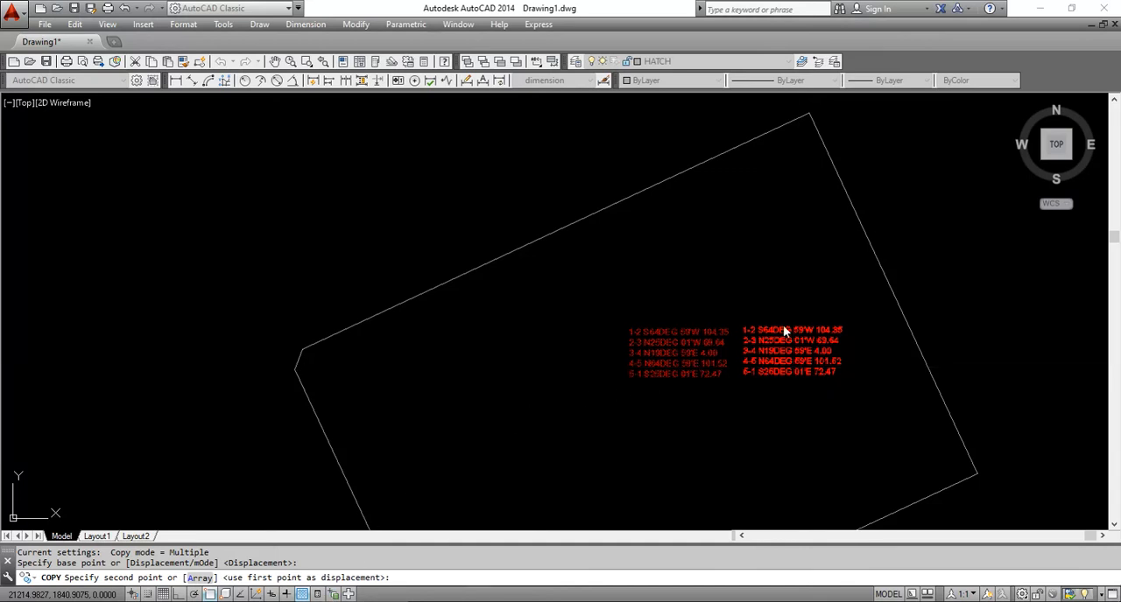
key(super+d)
key(super+d)
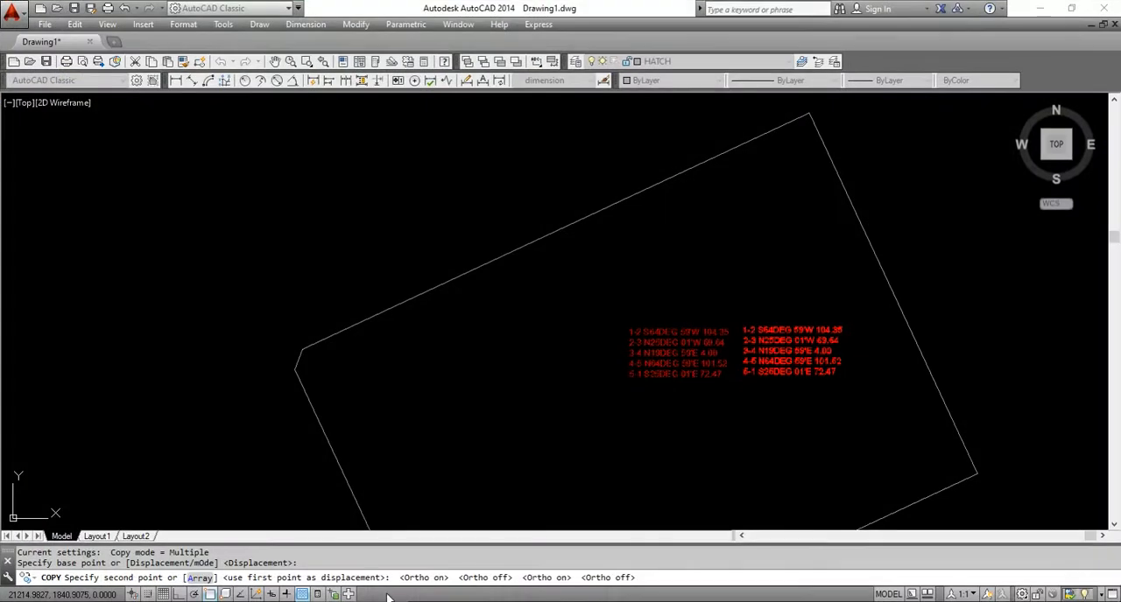
scroll(683, 289, up, 3)
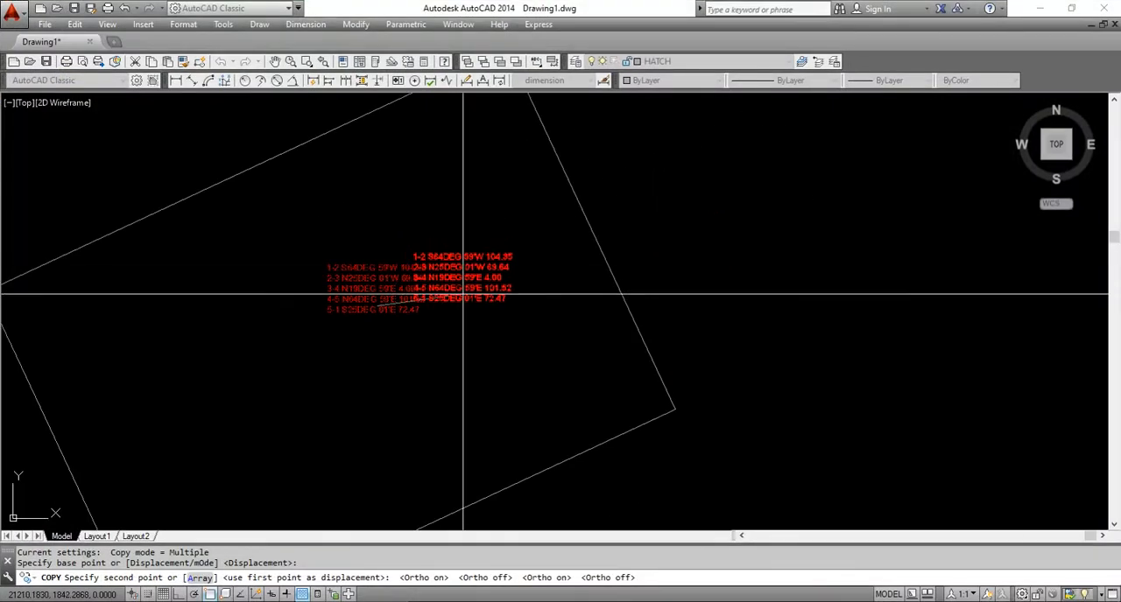
click(508, 308)
click(354, 390)
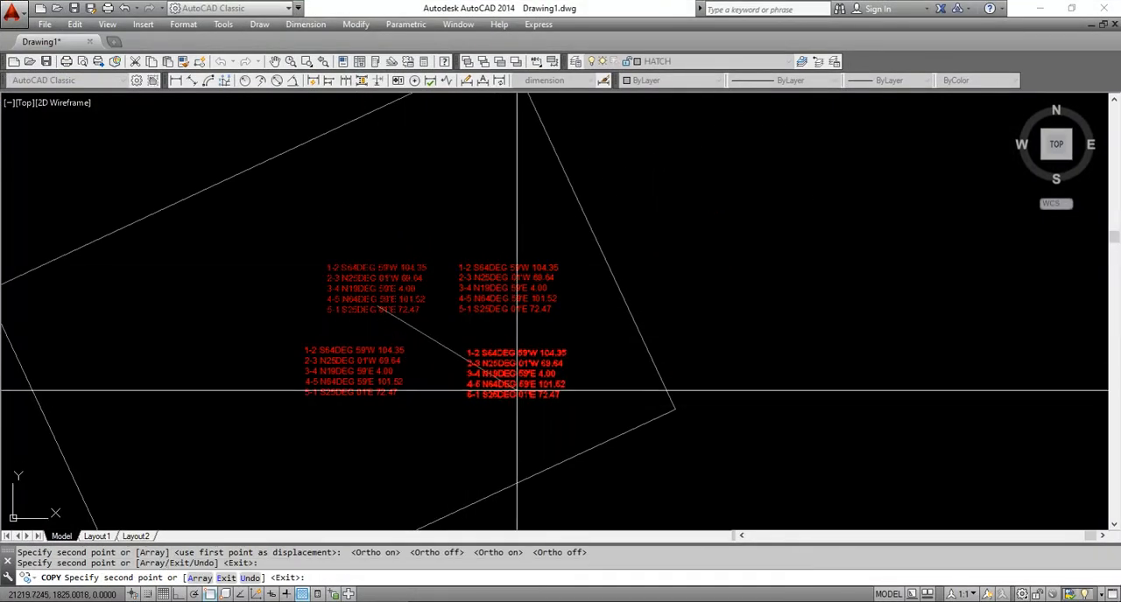
click(515, 390)
click(358, 471)
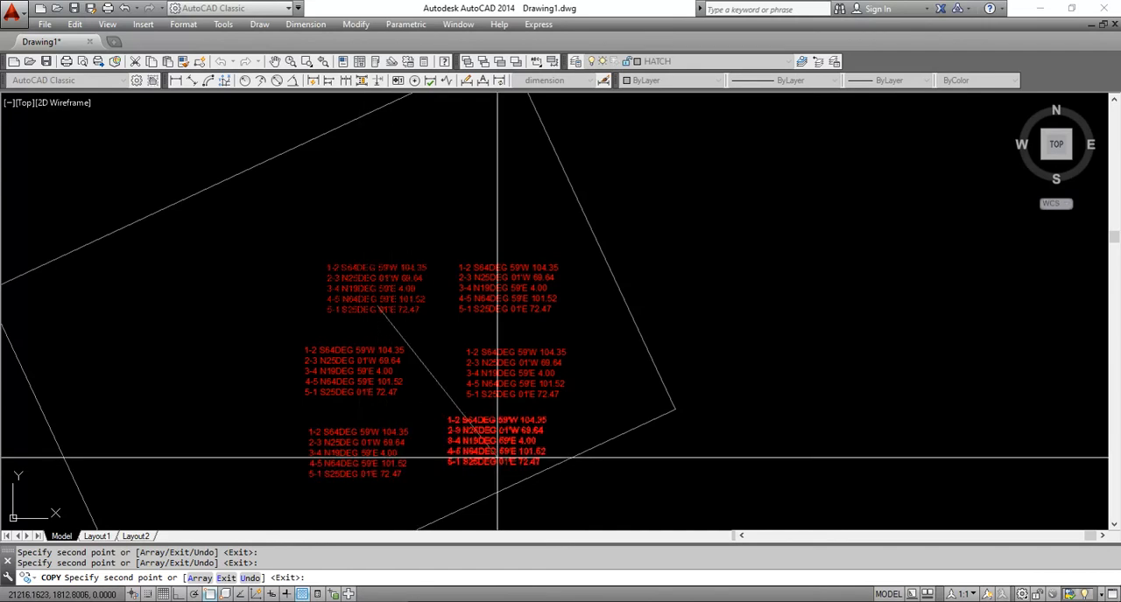
key(Return)
Edit the upper-left bearing text block so that it keeps only the line "1-2 S64DEG 59'W 104.35"
scroll(544, 226, up, 3)
double_click(437, 236)
drag(580, 219, 336, 214)
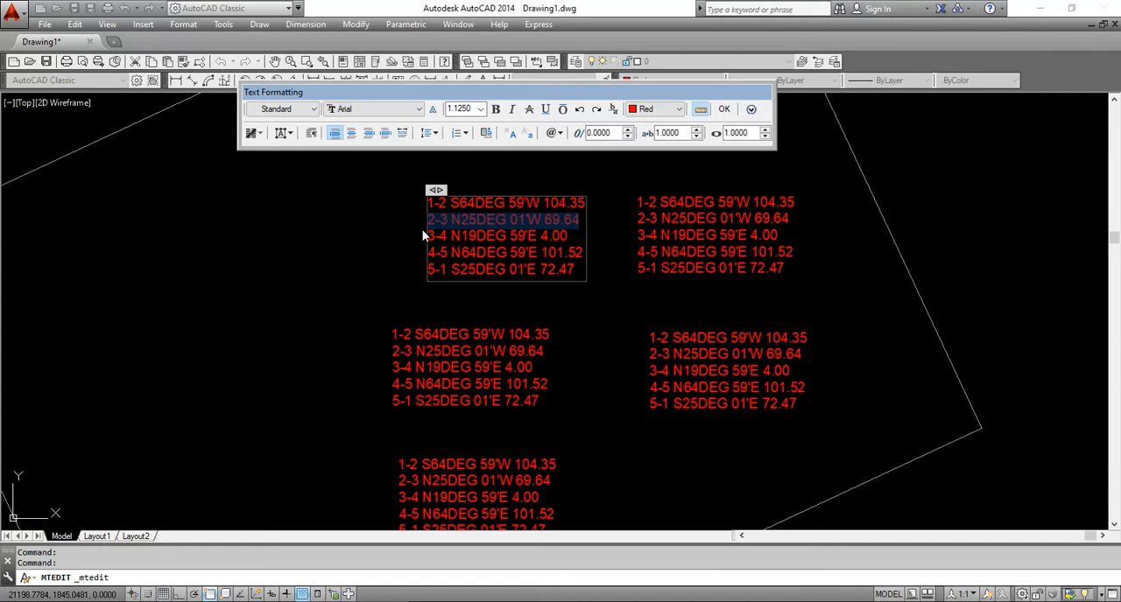
drag(568, 291, 628, 302)
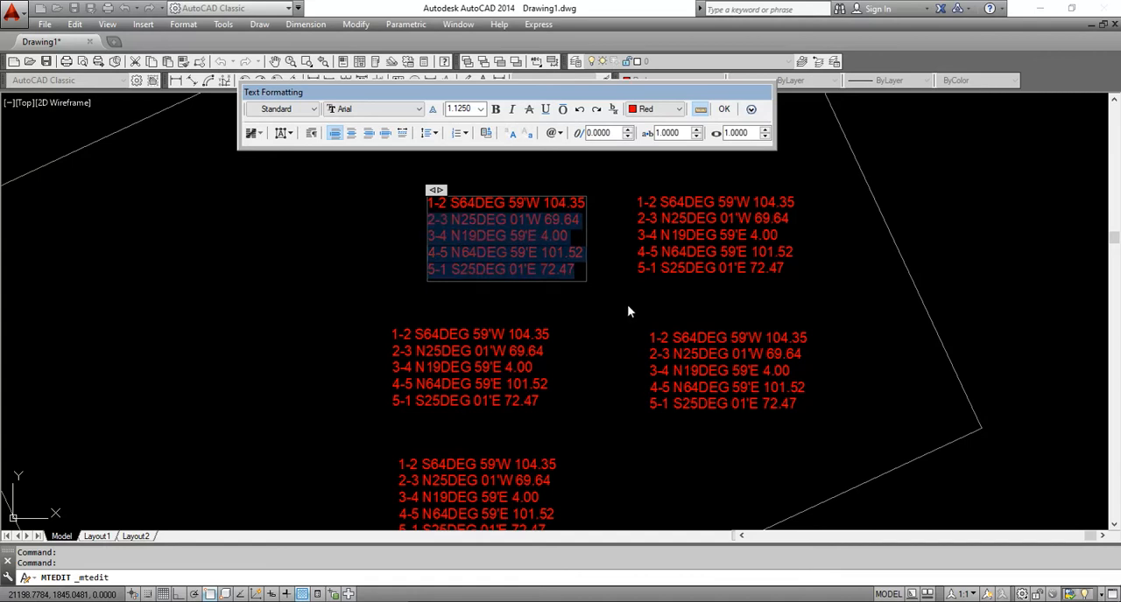
key(Delete)
click(680, 236)
Edit the upper-right bearing text copy so that it keeps only the line "2-3 N25DEG 01'W 69.64"
double_click(639, 233)
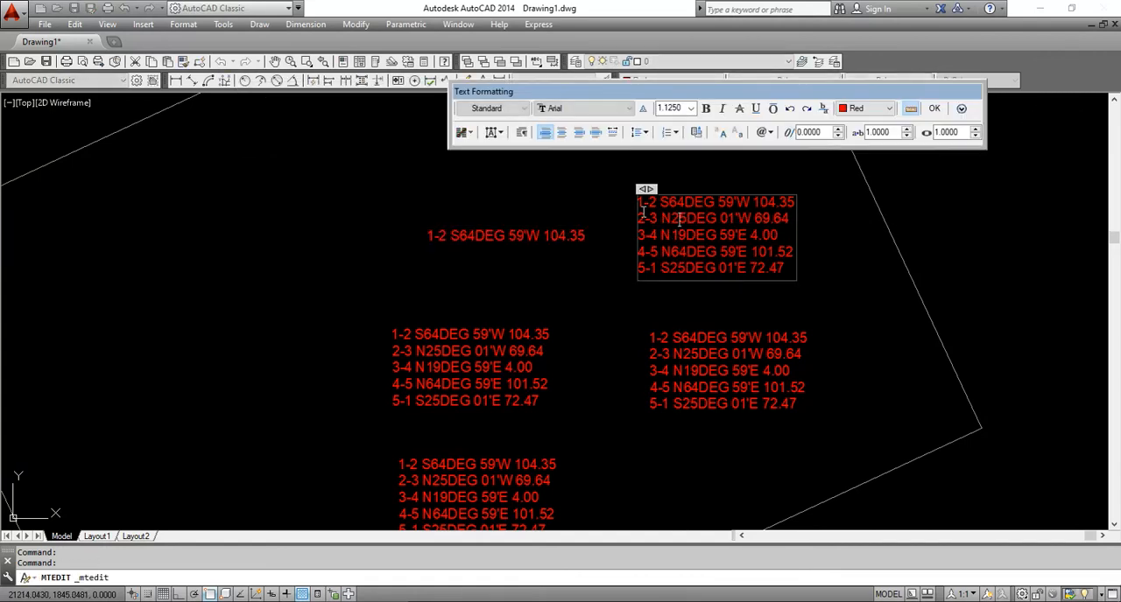
key(Delete)
drag(638, 226, 853, 242)
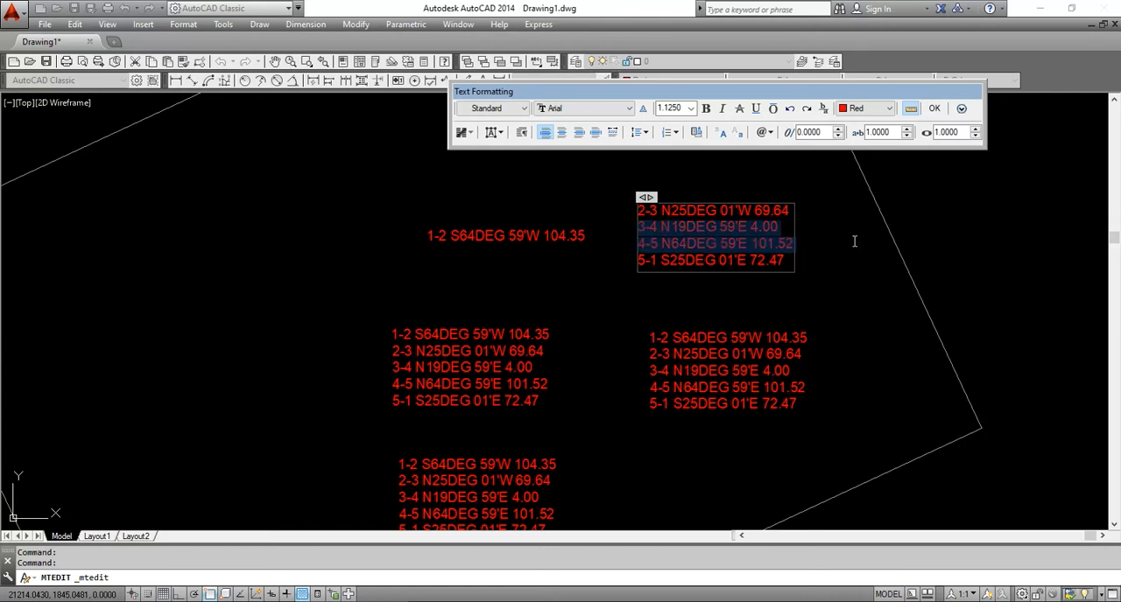
key(Delete)
click(537, 349)
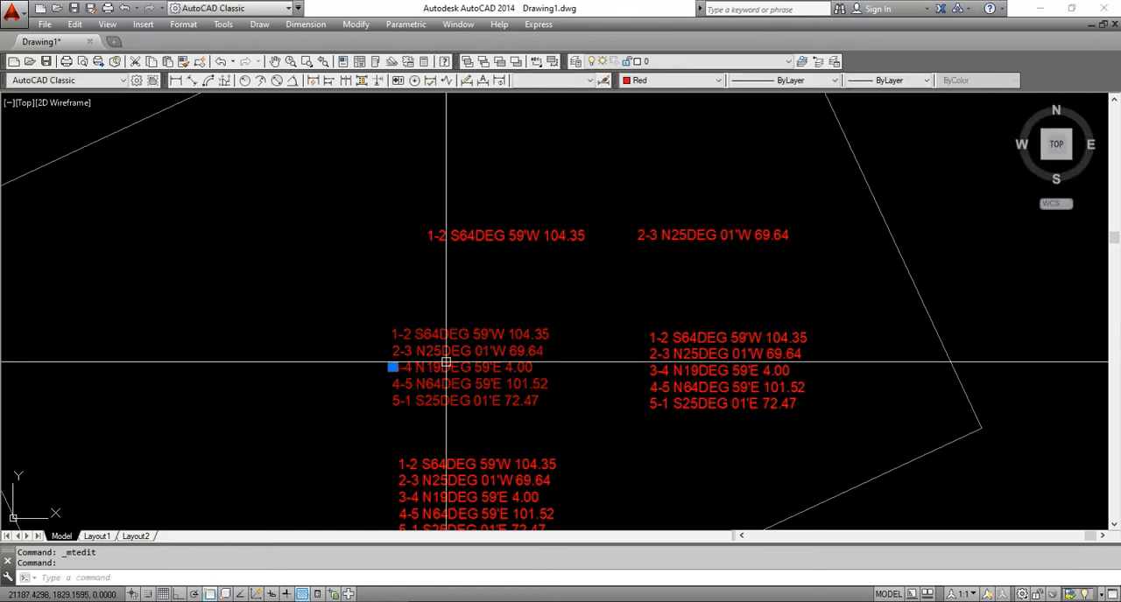
Edit the middle-left bearing text copy so that it keeps only the line "3-4 N19DEG 59'E 4.00"
double_click(396, 363)
key(Escape)
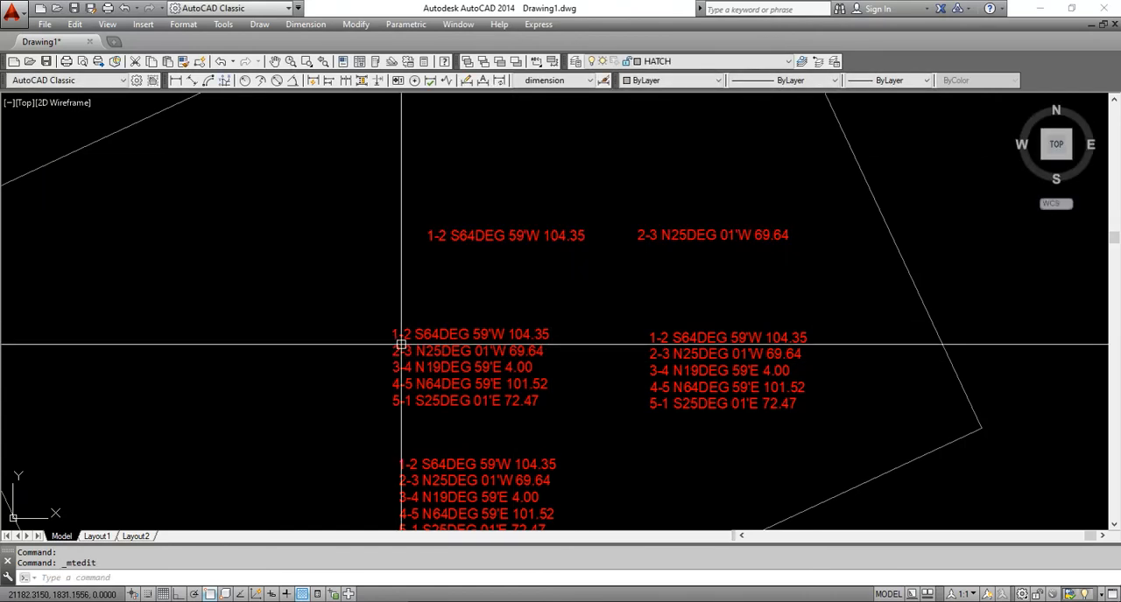
double_click(401, 345)
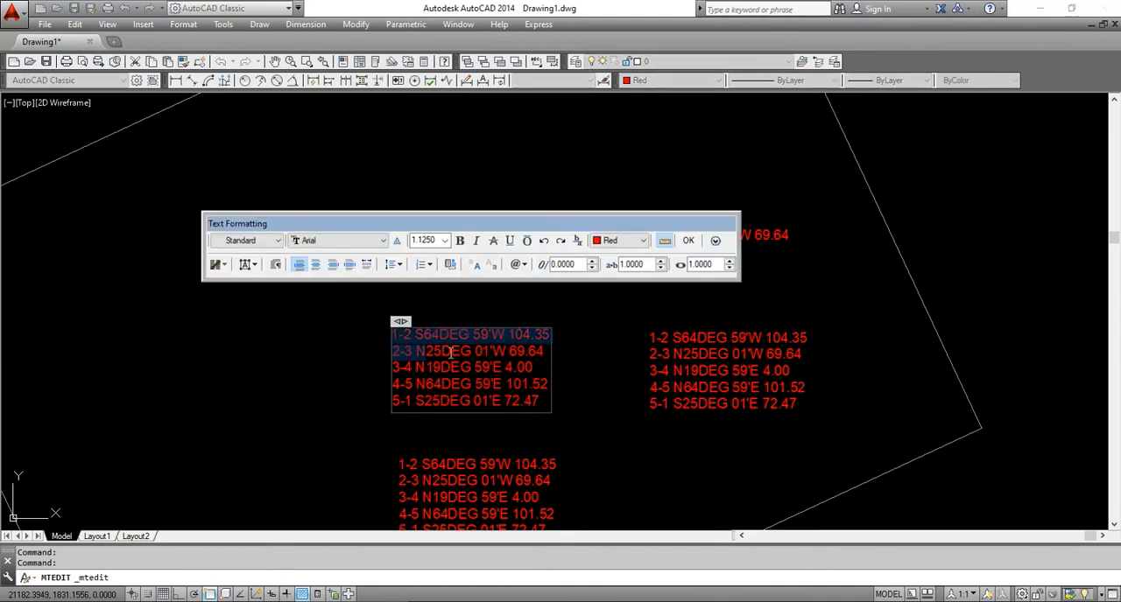
key(Delete)
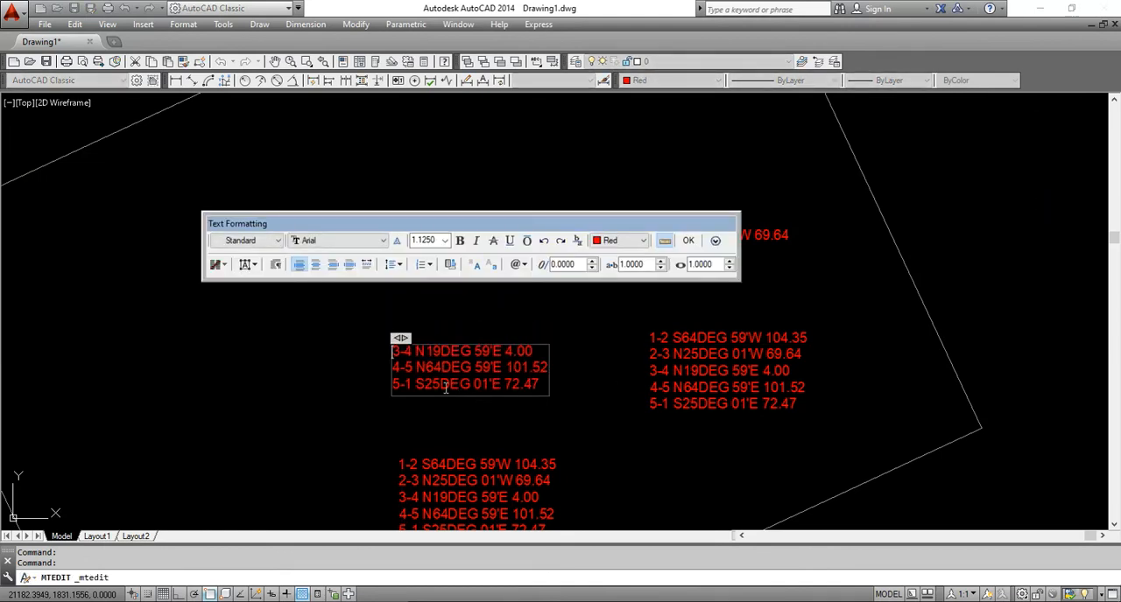
key(Delete)
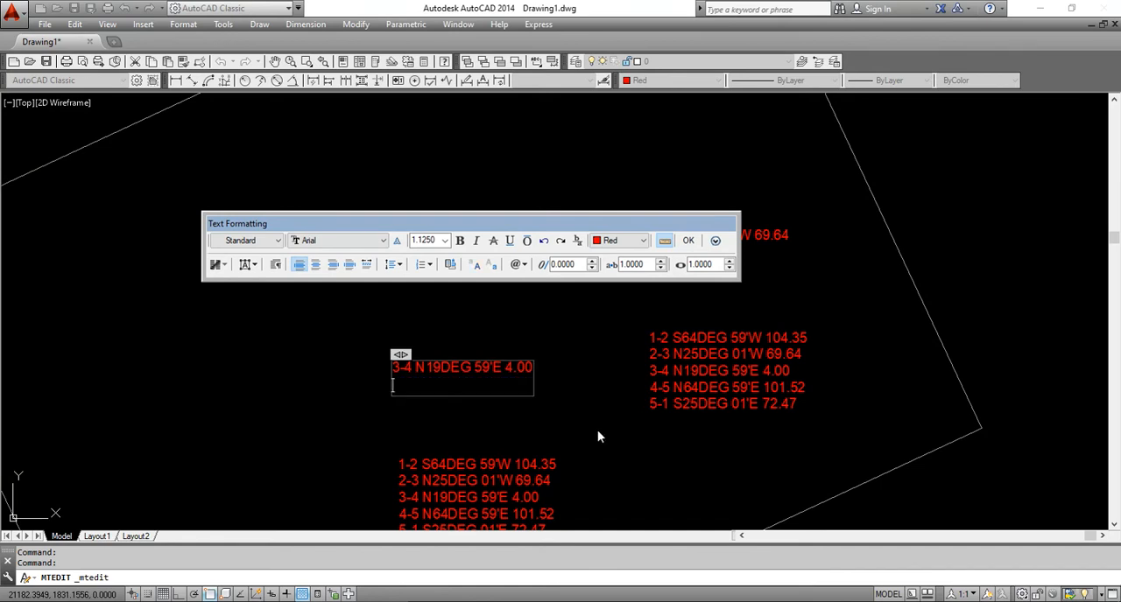
click(597, 430)
Edit the middle-right bearing text copy so that it keeps only the line "4-5 N64DEG 59'E 101.52"
double_click(708, 362)
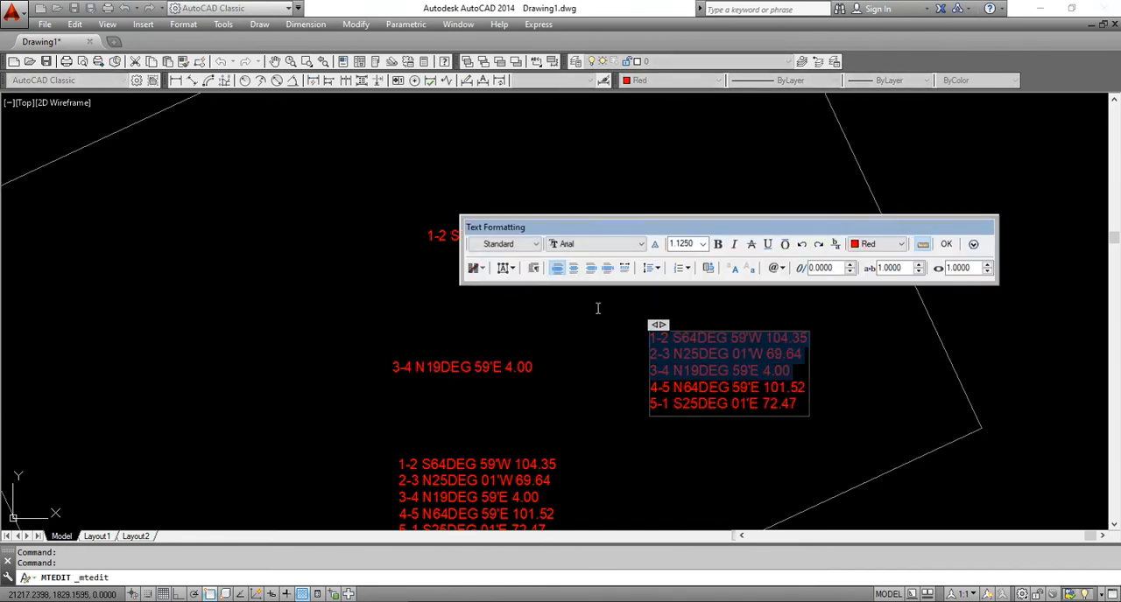
key(Delete)
key(Delete)
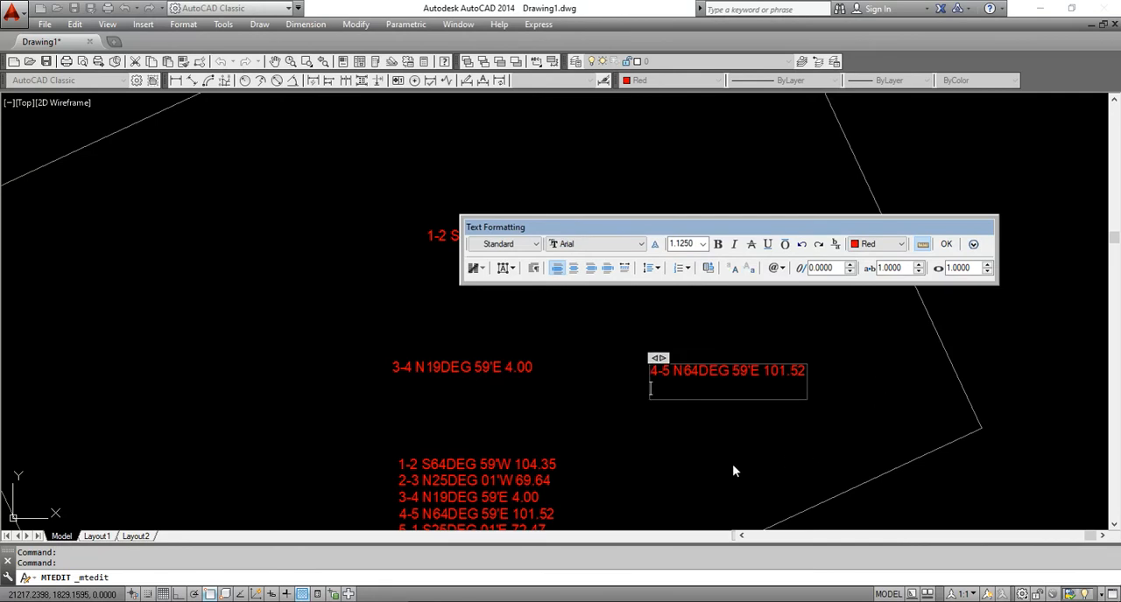
click(732, 464)
Edit the lowest bearing text copy so that it keeps only the line "5-1 S25DEG 01'E 72.47"
double_click(553, 394)
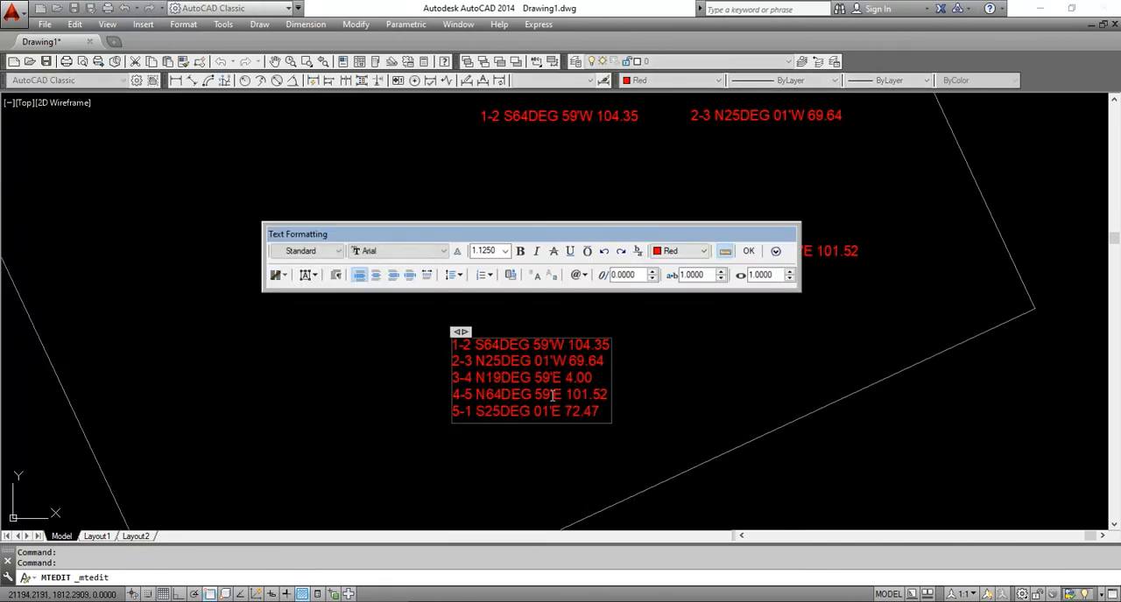
drag(605, 395, 379, 309)
key(Delete)
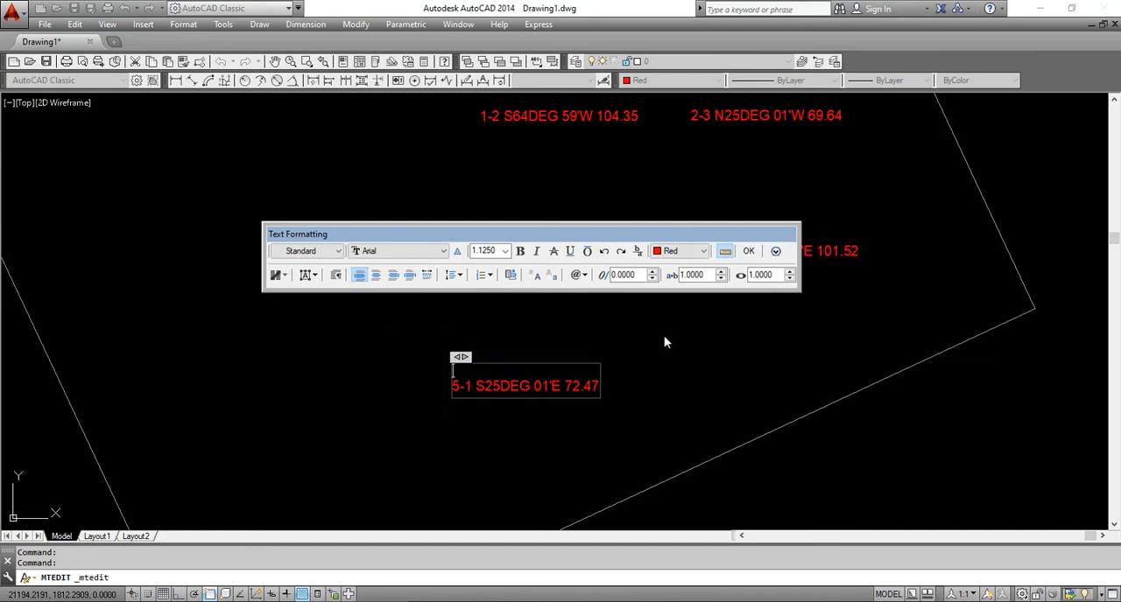
click(664, 335)
Move the 1-2 bearing label from inside the lot to the middle of the southeast boundary line
mouse_move(687, 410)
middle_down()
mouse_move(674, 372)
mouse_move(733, 392)
mouse_move(732, 373)
mouse_move(648, 268)
middle_up()
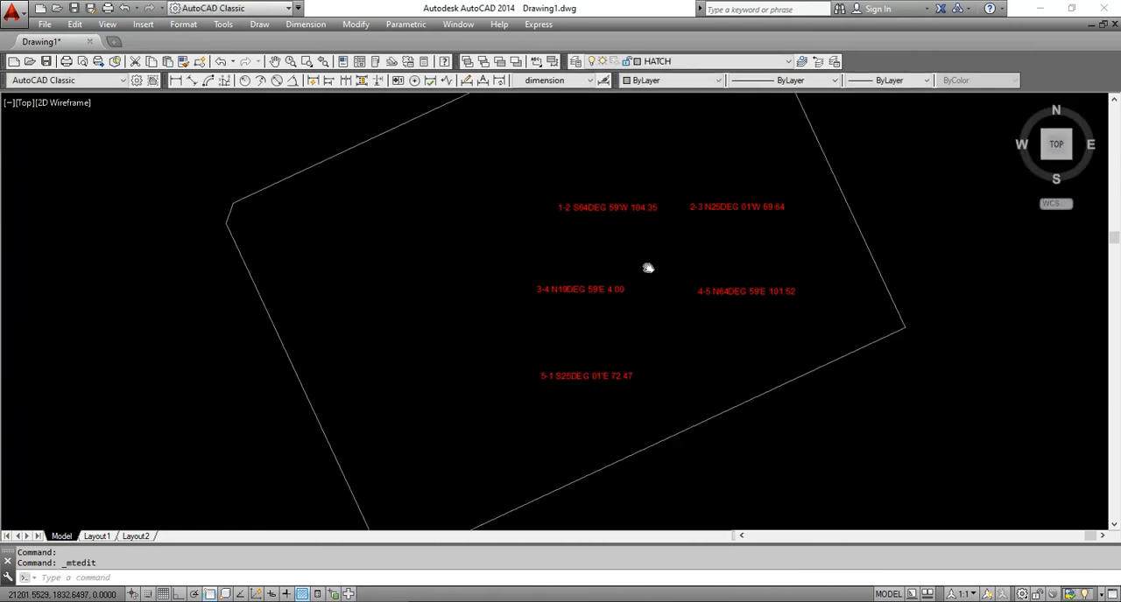
text(m)
key(Return)
click(631, 169)
click(601, 220)
key(Return)
click(600, 222)
click(679, 467)
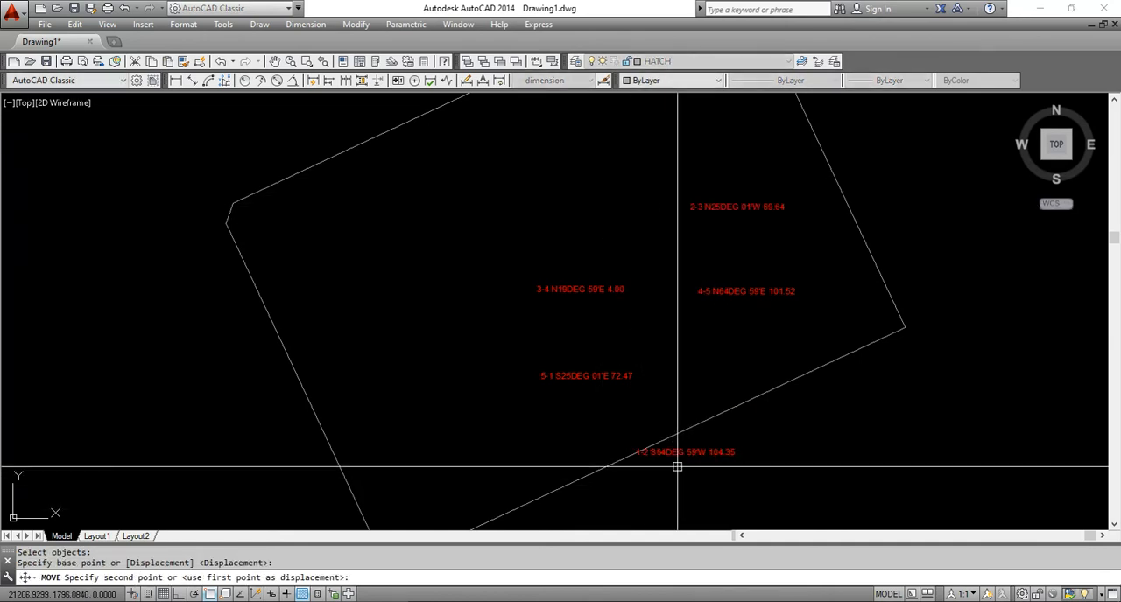
Move the 2-3 bearing label from inside the lot onto the southwest boundary line
key(Return)
click(760, 170)
click(724, 218)
key(Return)
click(731, 201)
click(293, 410)
Move the 3-4 bearing label outside the lot, beside the short line at the west corner
key(Return)
click(550, 283)
click(525, 338)
key(Return)
click(578, 333)
click(180, 257)
Move the 4-5 bearing label from inside the lot onto the northwest boundary line
middle_drag(587, 273, 538, 352)
key(Return)
click(576, 437)
key(Return)
click(739, 447)
click(474, 236)
Move the 5-1 bearing label from inside the lot onto the northeast boundary line
middle_drag(525, 377, 492, 253)
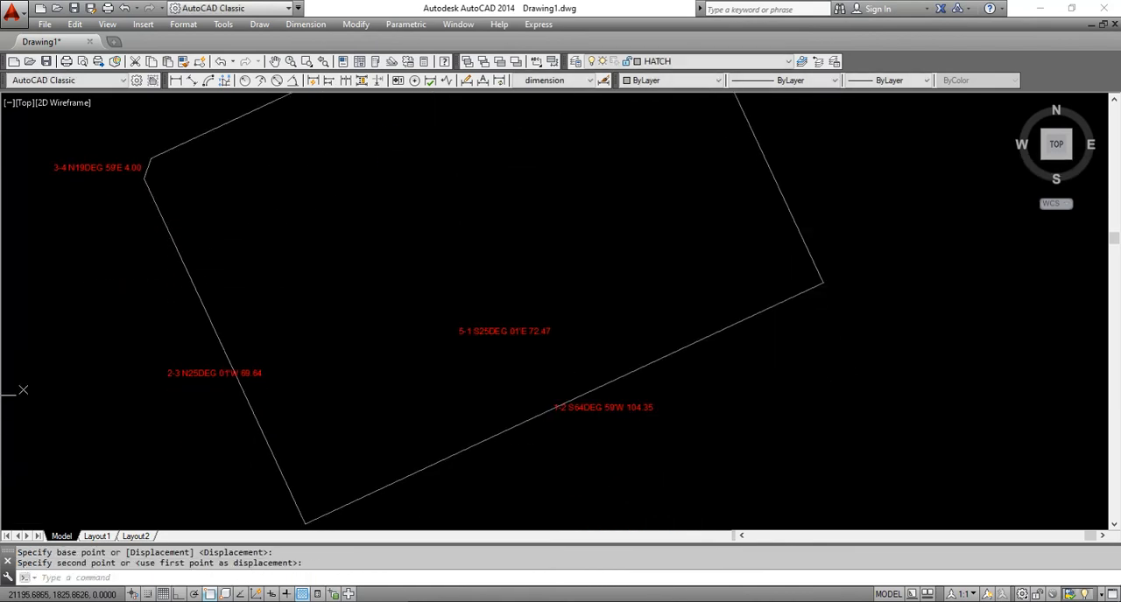
key(Return)
click(513, 306)
click(470, 370)
key(Return)
click(410, 377)
middle_drag(567, 225, 510, 328)
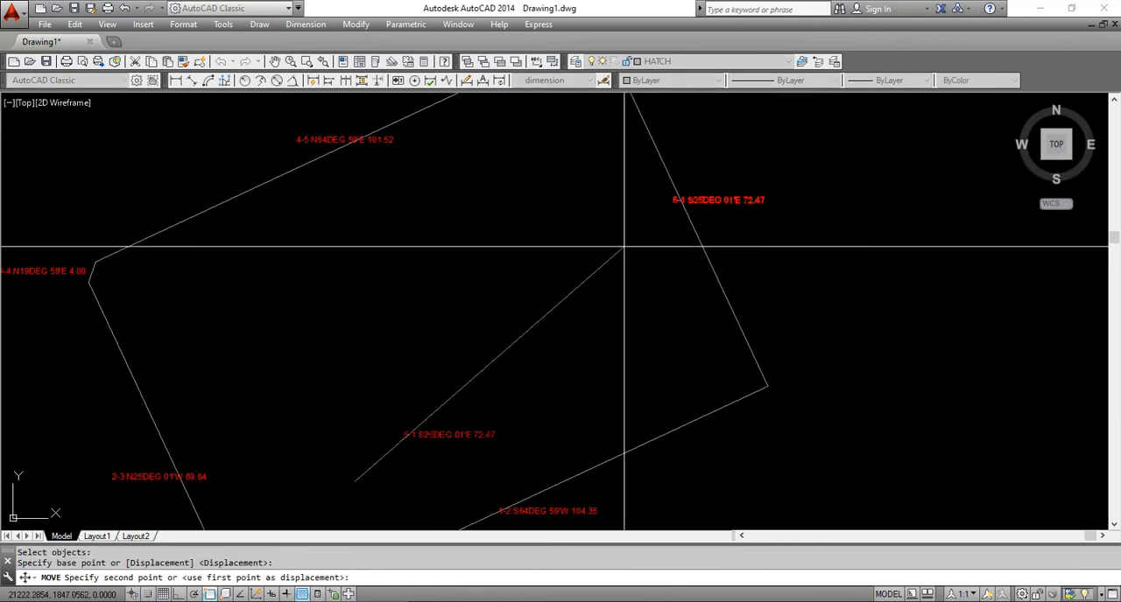
click(595, 243)
Start Align on the 1-2 label, matching the top of its first character to a point on the southeast line
middle_drag(362, 163, 543, 81)
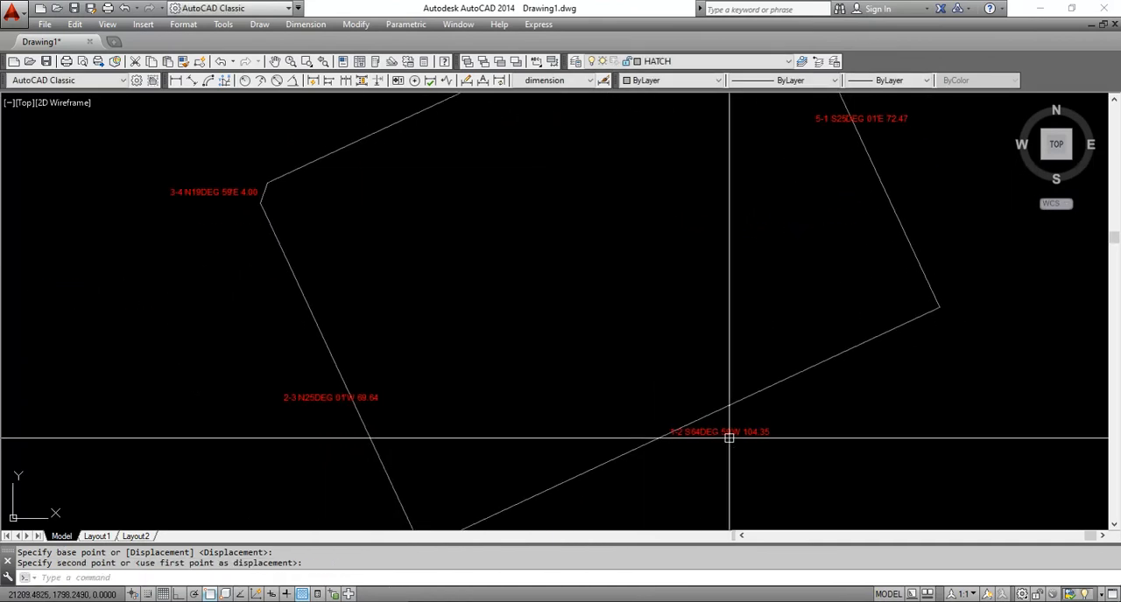
scroll(740, 415, up, 5)
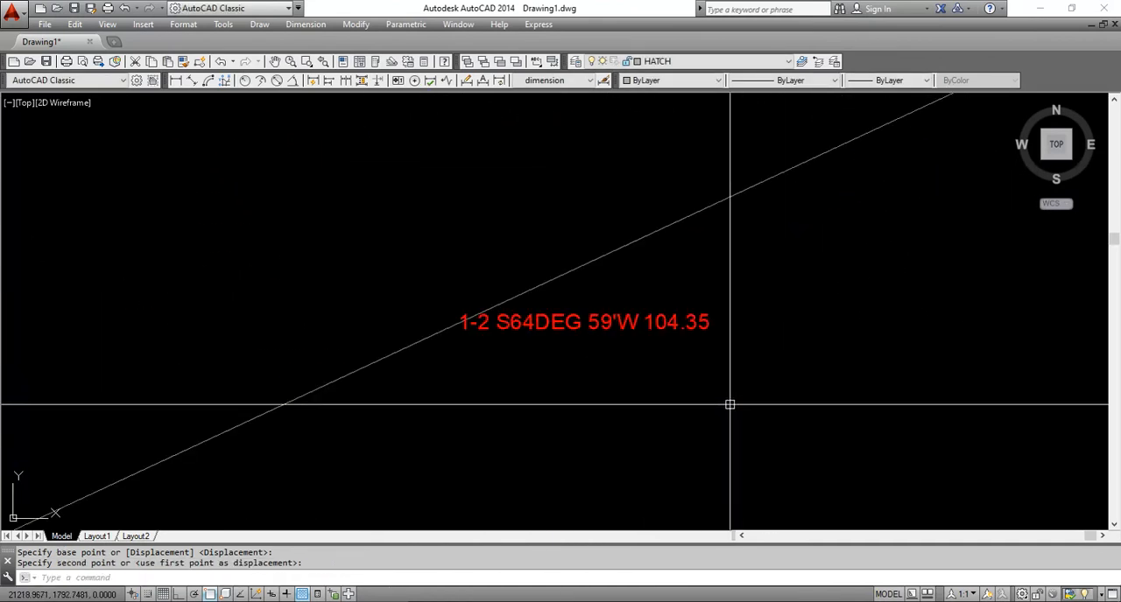
text(L)
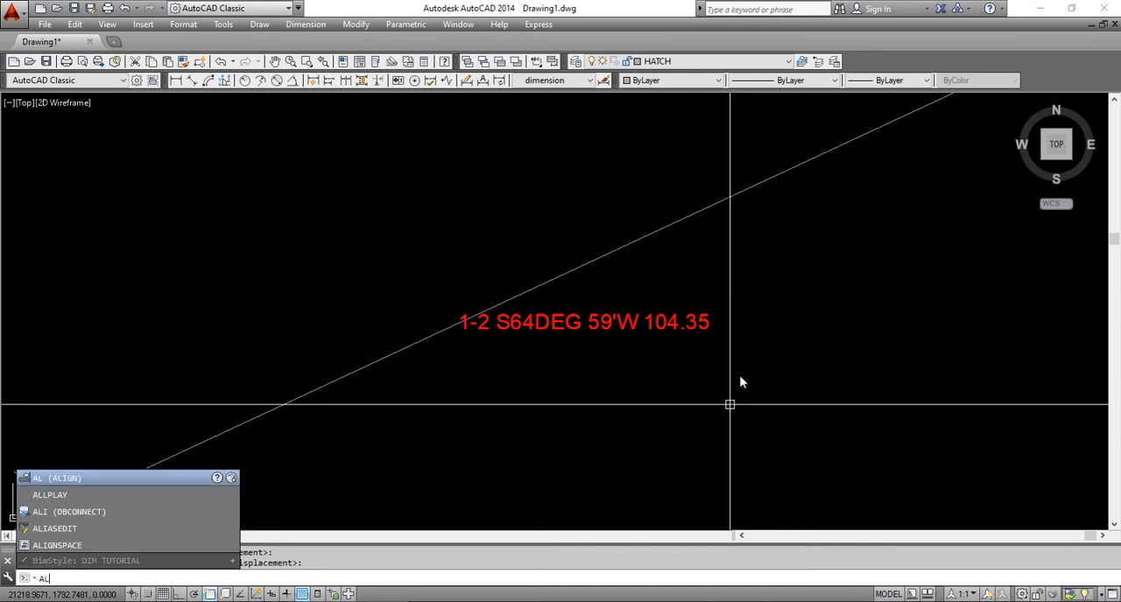
key(Return)
click(740, 333)
click(696, 277)
scroll(433, 289, up, 4)
key(Return)
scroll(490, 329, up, 6)
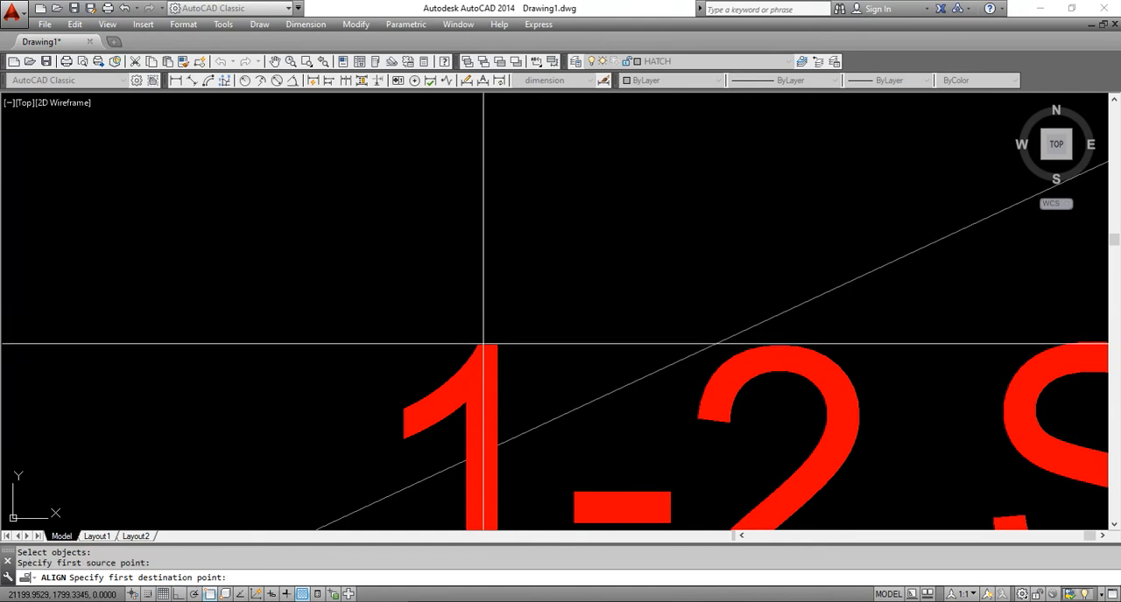
scroll(484, 344, down, 2)
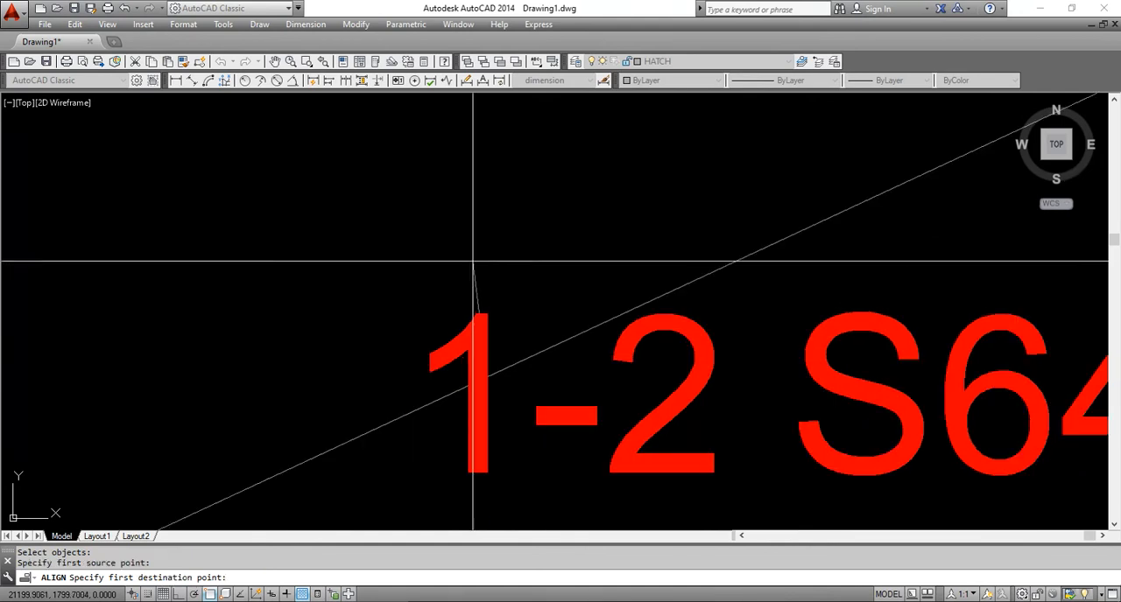
click(450, 395)
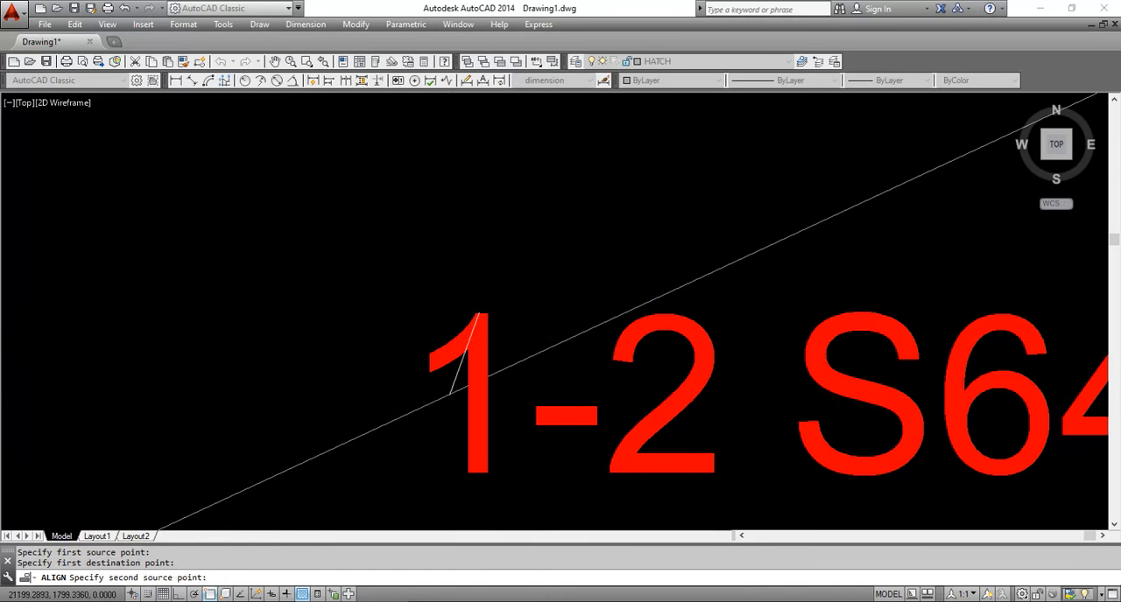
Match the top of the 1-2 label's last digit to the southeast line and complete the alignment without scaling
scroll(750, 400, down, 7)
scroll(838, 329, up, 4)
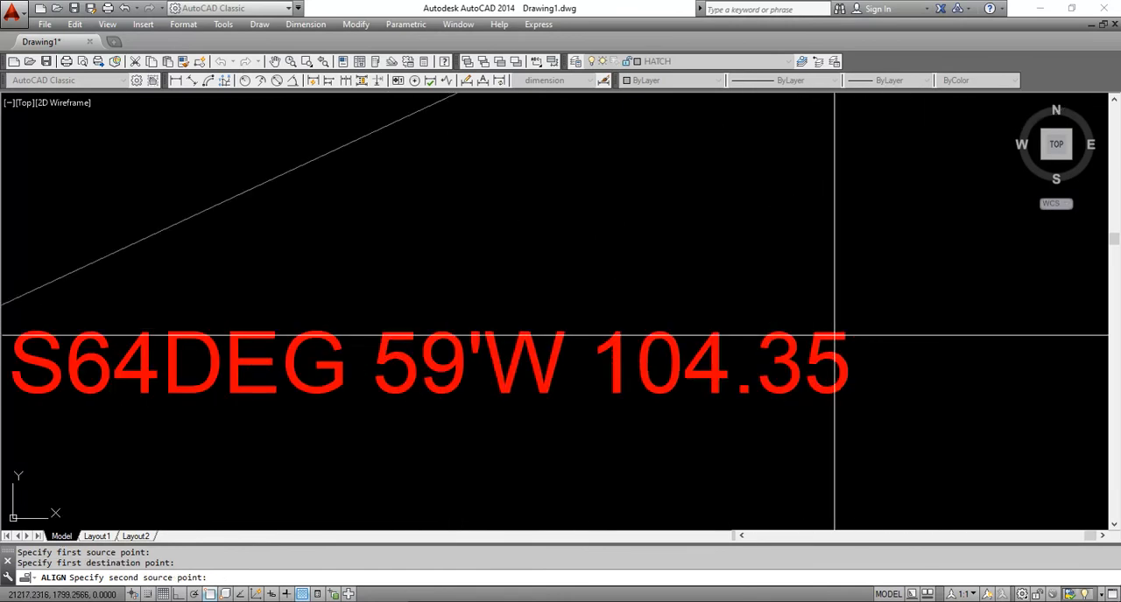
scroll(829, 331, up, 4)
click(802, 334)
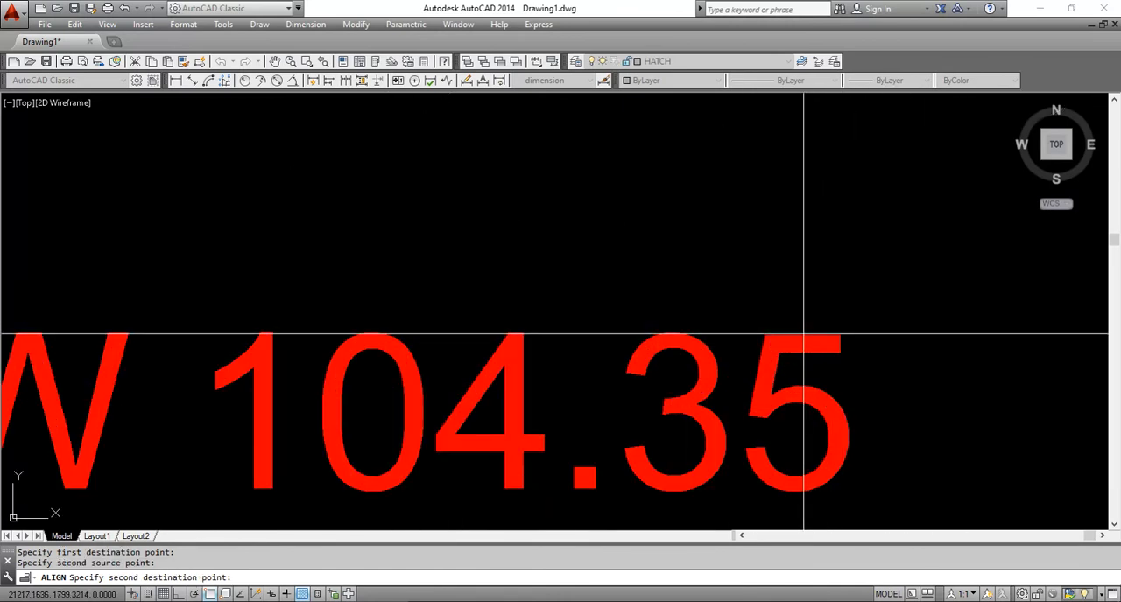
scroll(804, 350, down, 8)
scroll(794, 288, up, 2)
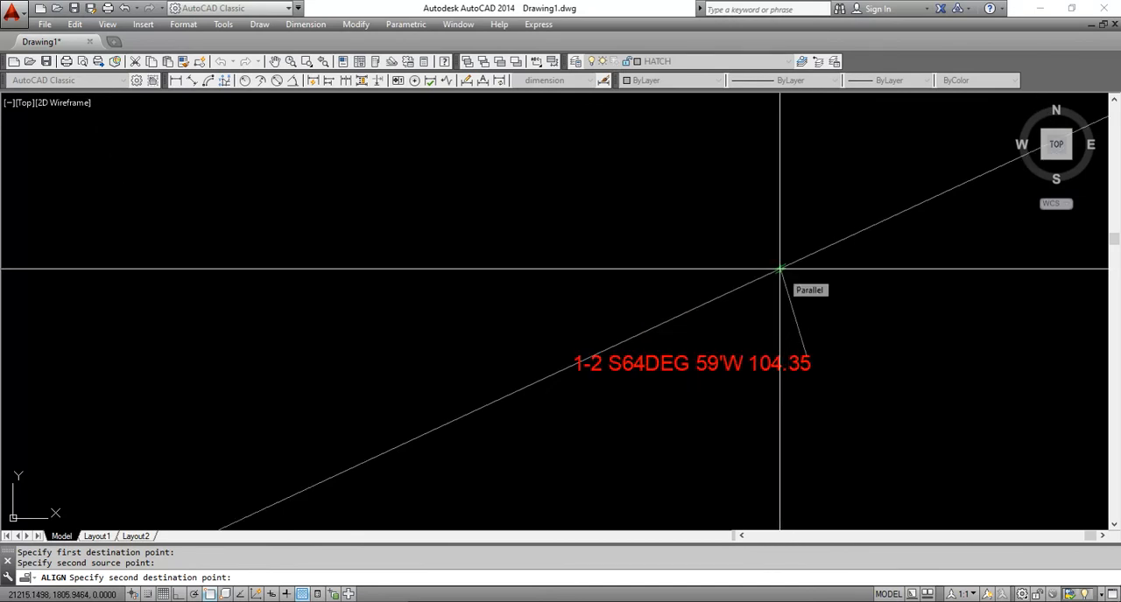
click(780, 269)
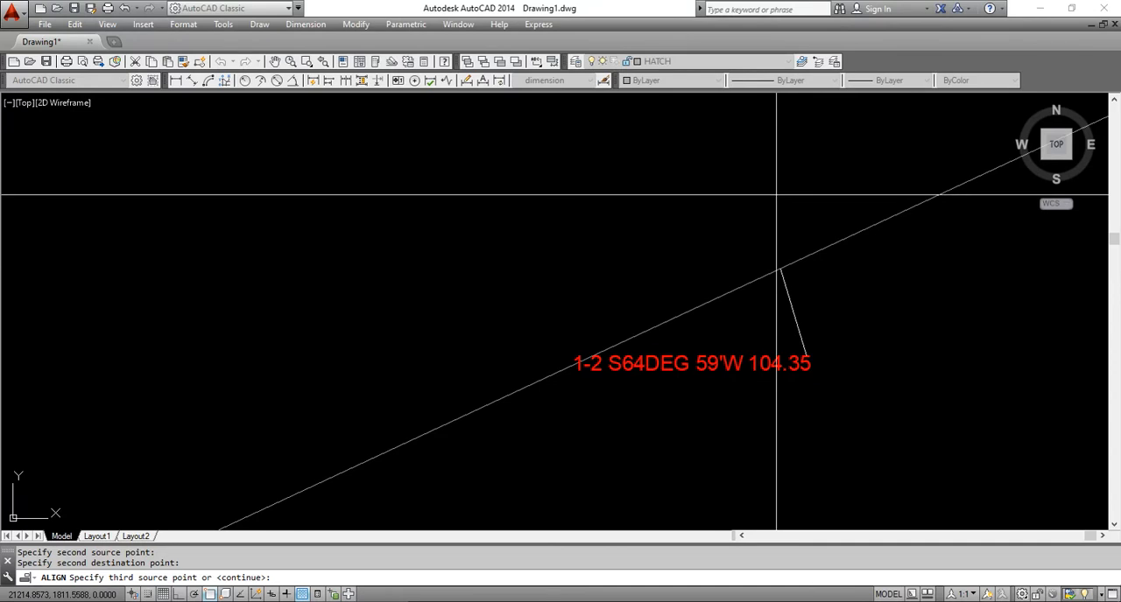
key(Return)
Move the aligned 1-2 label slightly downward, away from the southeast boundary line
key(Return)
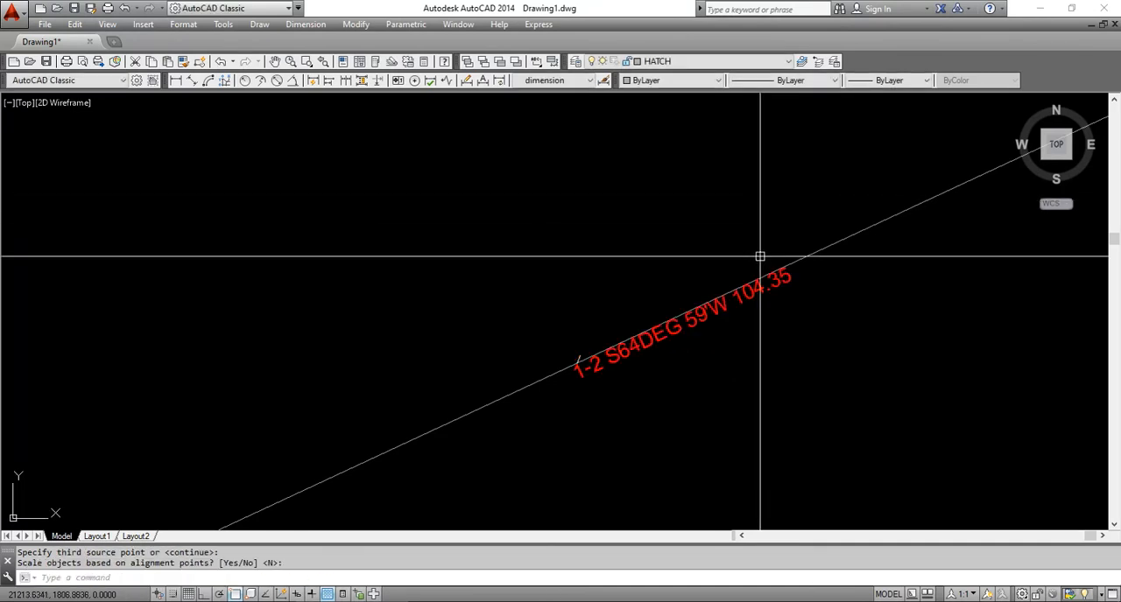
scroll(785, 307, up, 2)
text(m)
key(Return)
click(708, 291)
key(Return)
click(747, 328)
click(747, 353)
scroll(646, 294, down, 12)
scroll(524, 317, up, 2)
scroll(646, 219, up, 5)
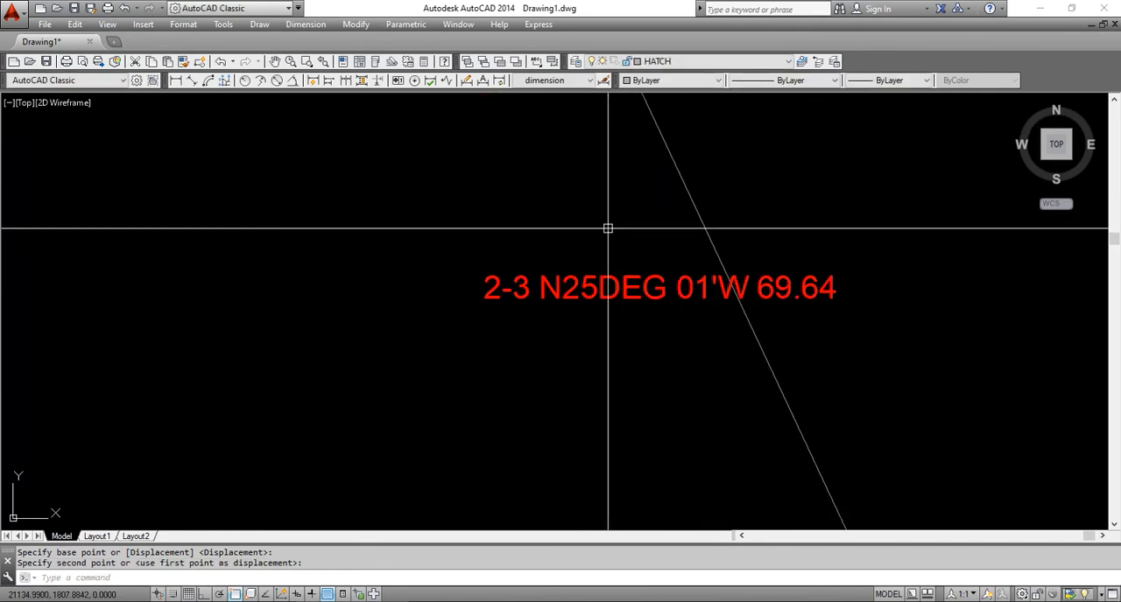
text(m)
key(Return)
click(620, 220)
click(535, 342)
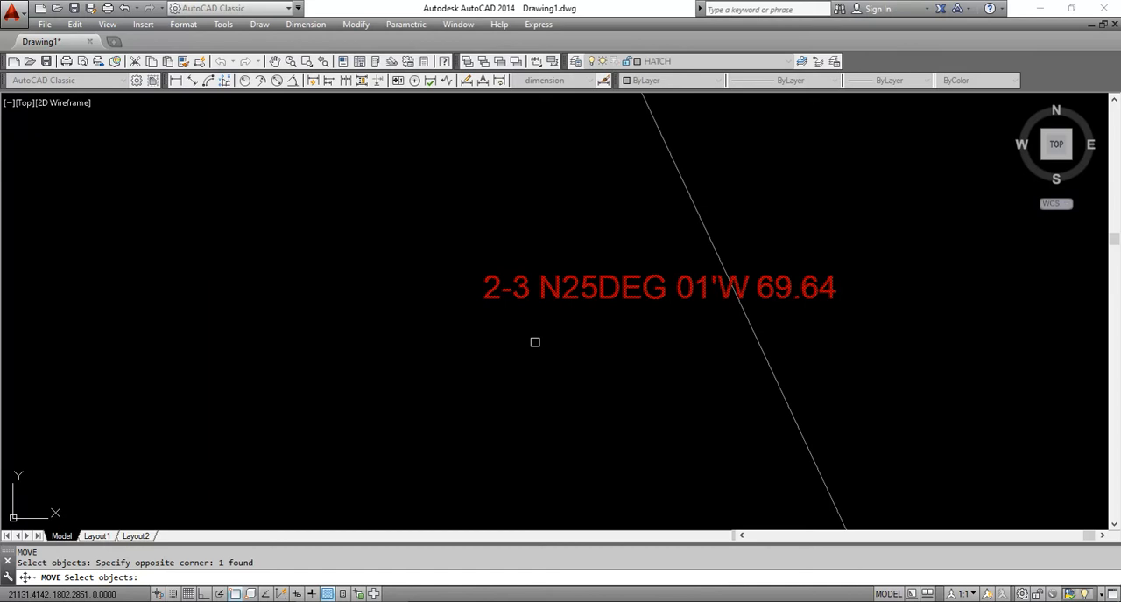
key(Escape)
Start Align on the 2-3 label, matching the top of its first character to a point on the southwest line
text(al)
key(Return)
click(628, 203)
click(549, 399)
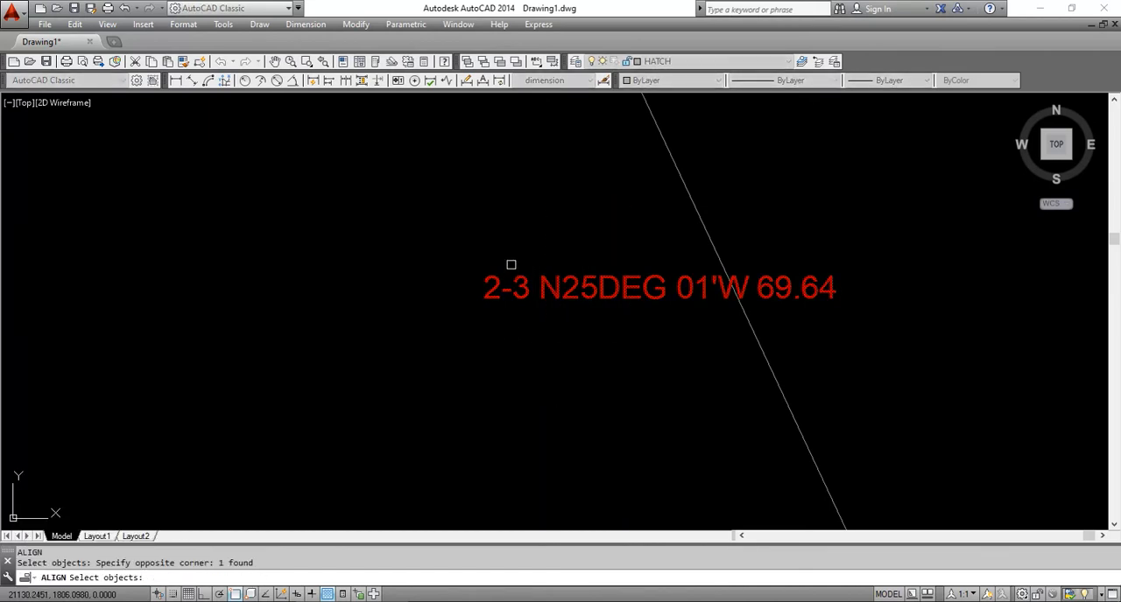
scroll(613, 235, up, 2)
key(Return)
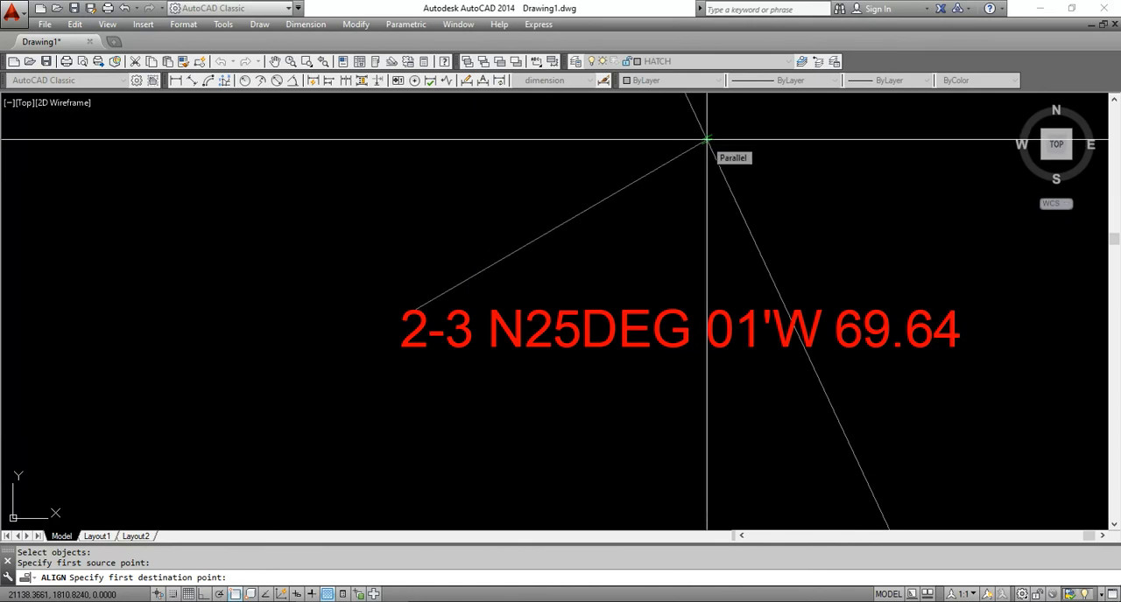
click(707, 139)
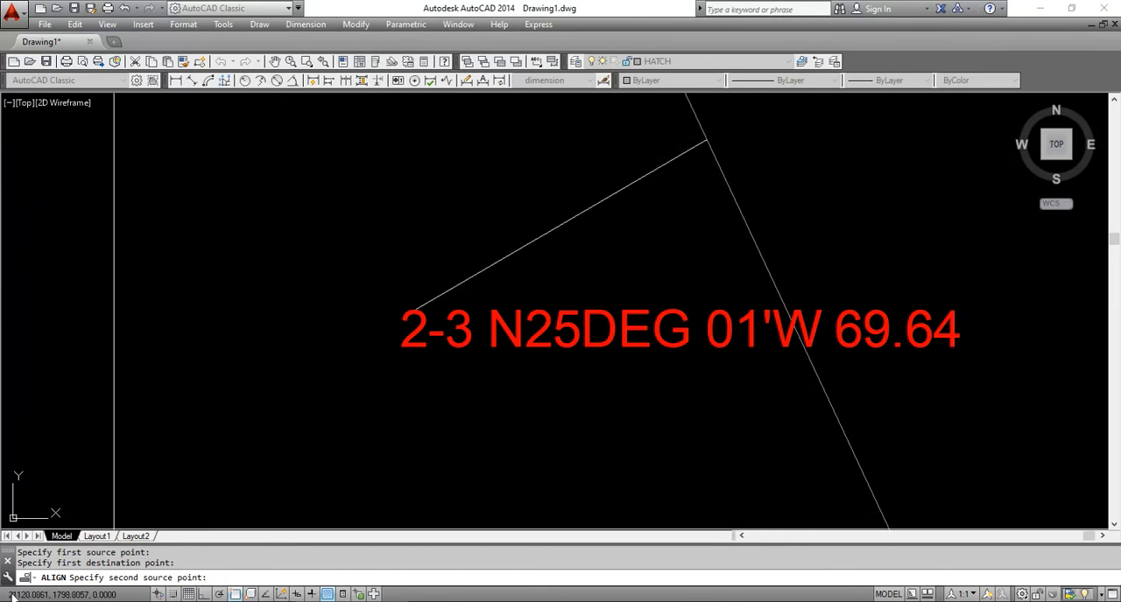
Match the top of the 2-3 label's last digit to the southwest line and complete the alignment without scaling
click(954, 311)
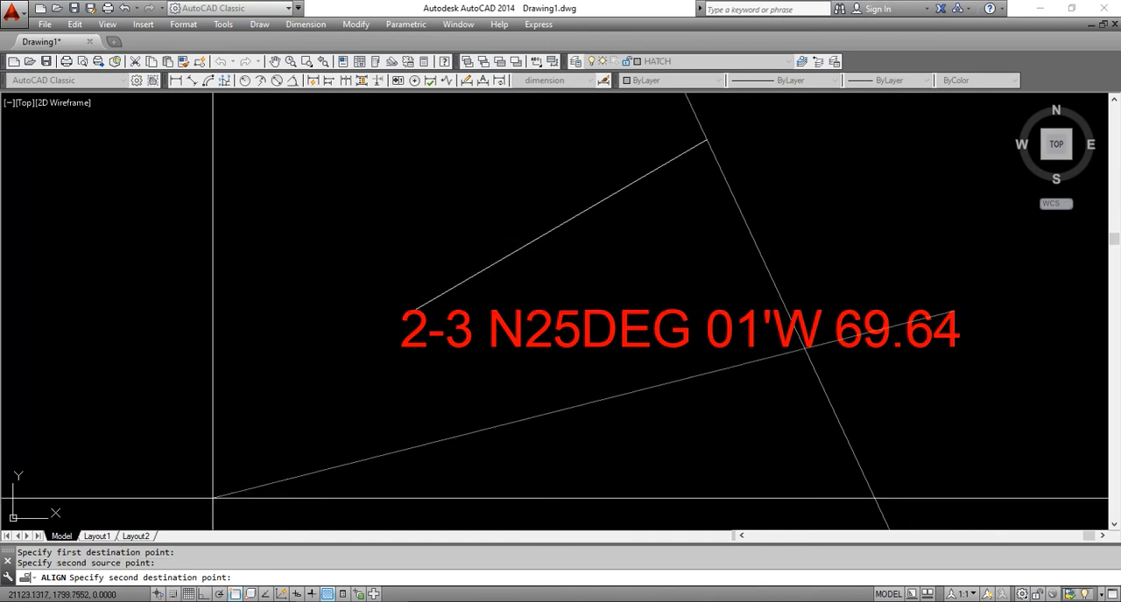
click(854, 450)
key(Return)
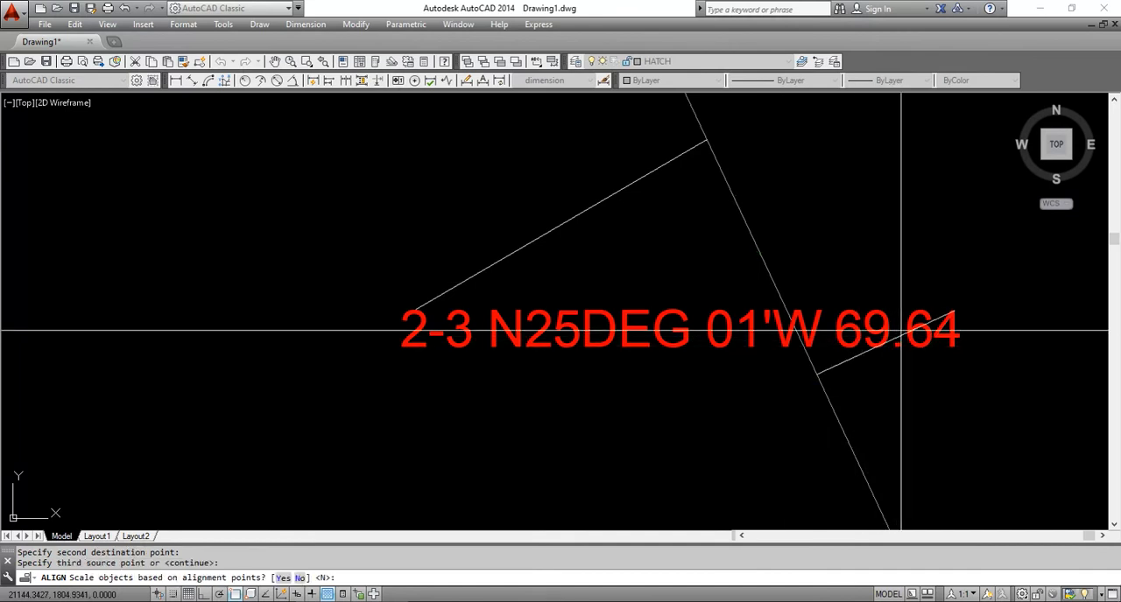
key(Return)
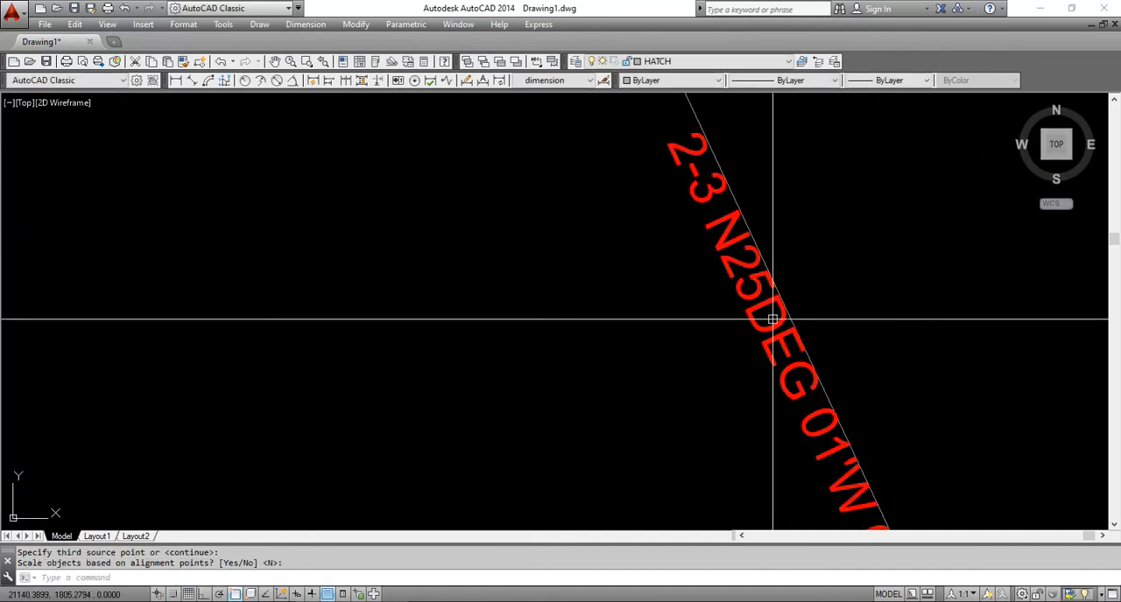
Move the aligned 2-3 label slightly outward, away from the southwest boundary line
text(m)
key(Return)
click(818, 292)
key(Return)
click(913, 220)
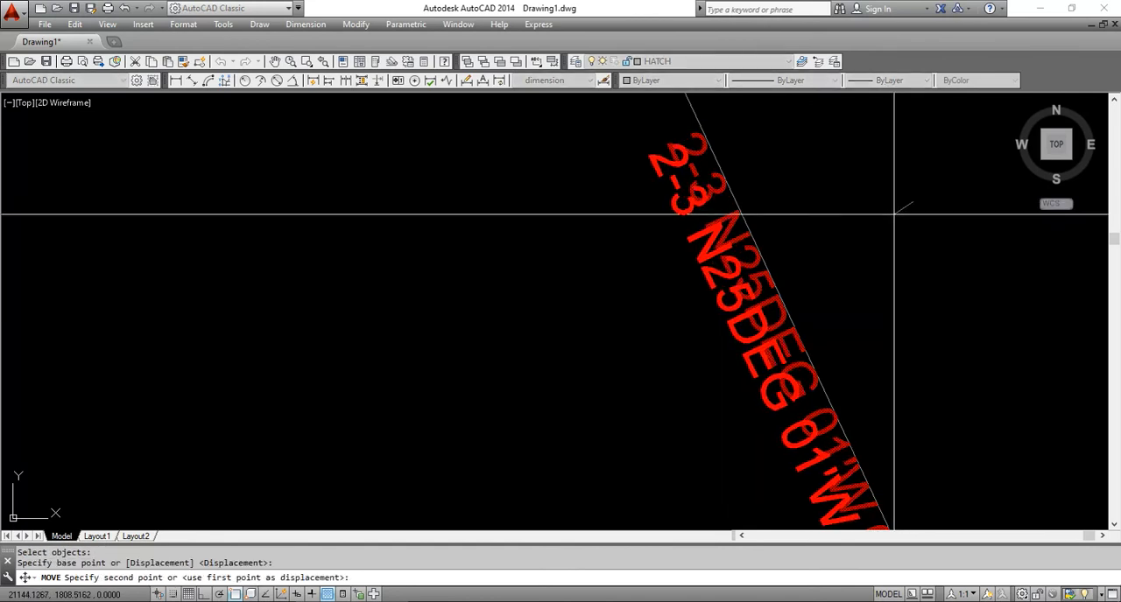
Break the 3-4 label so 4.00 sits on a second line, and center both lines of text
scroll(828, 295, down, 6)
scroll(780, 304, up, 8)
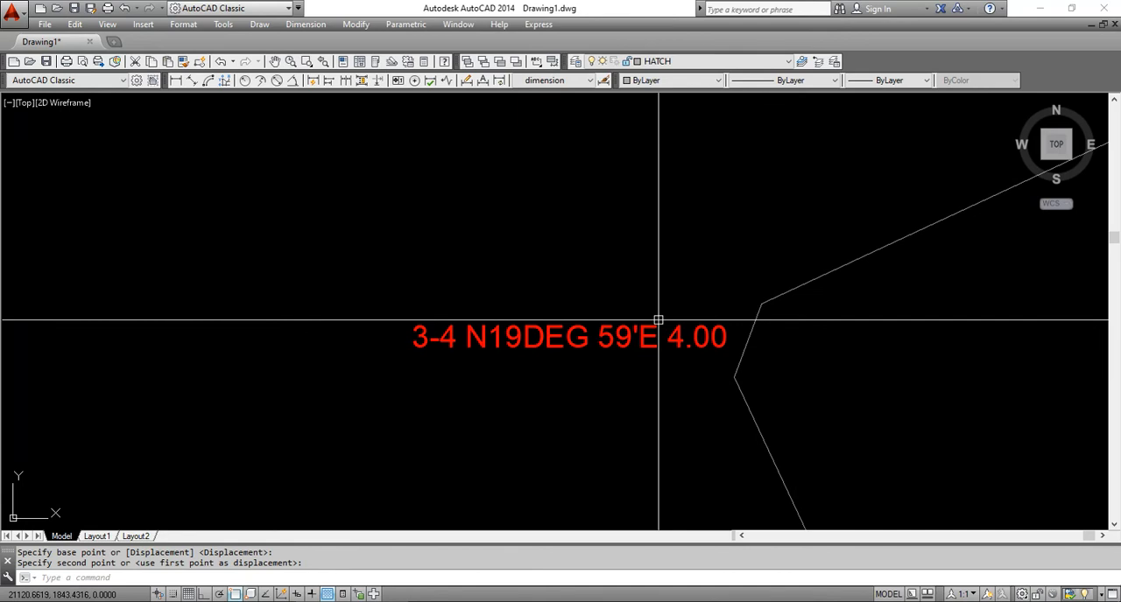
click(677, 340)
double_click(674, 338)
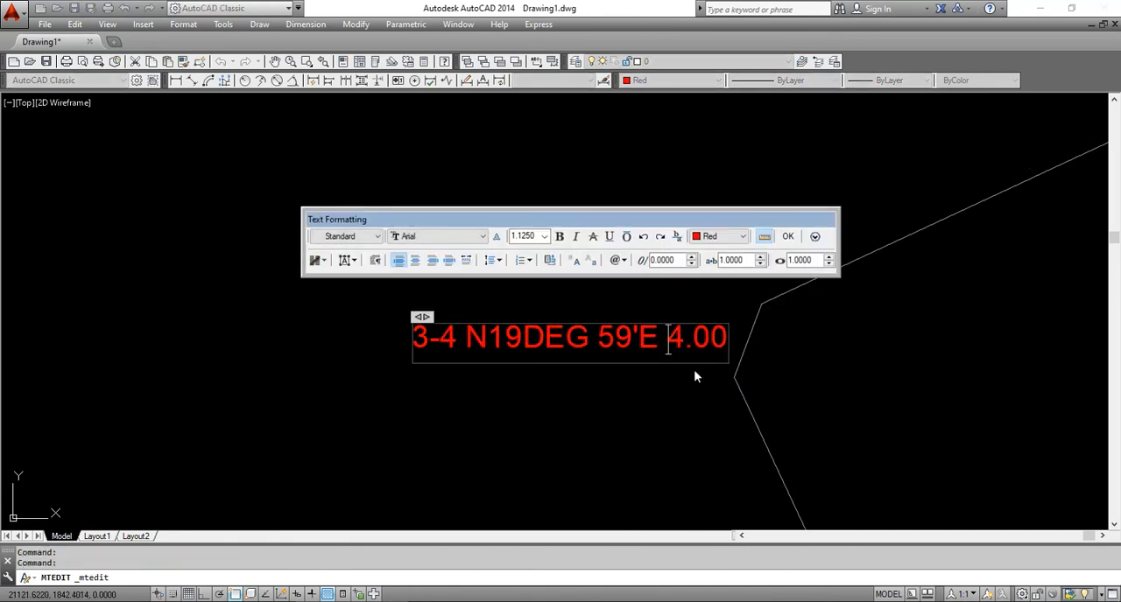
key(Return)
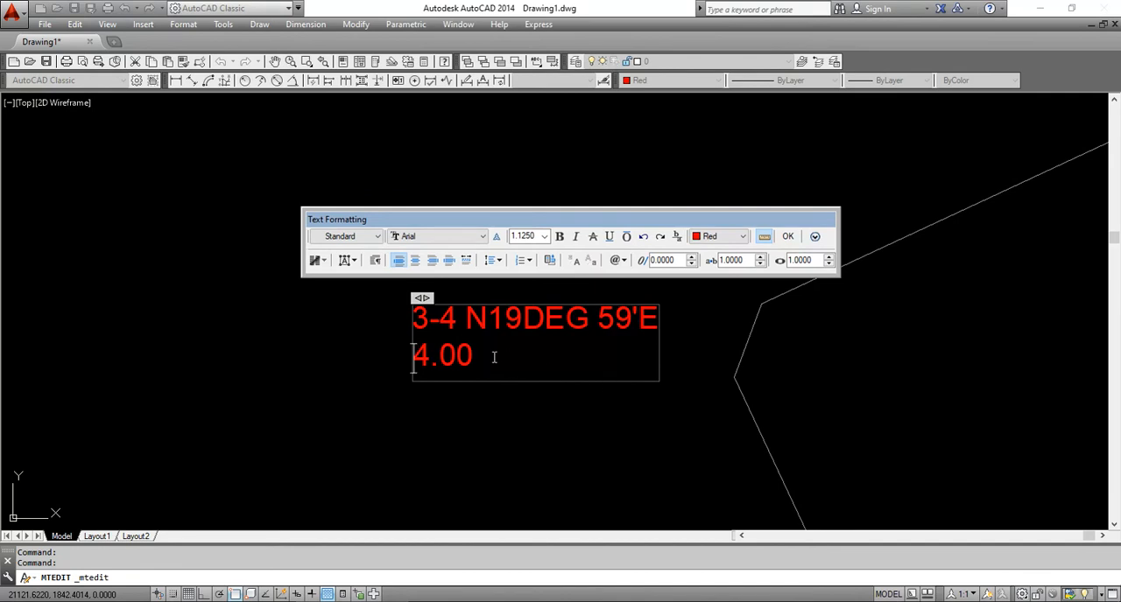
drag(494, 357, 343, 302)
click(413, 260)
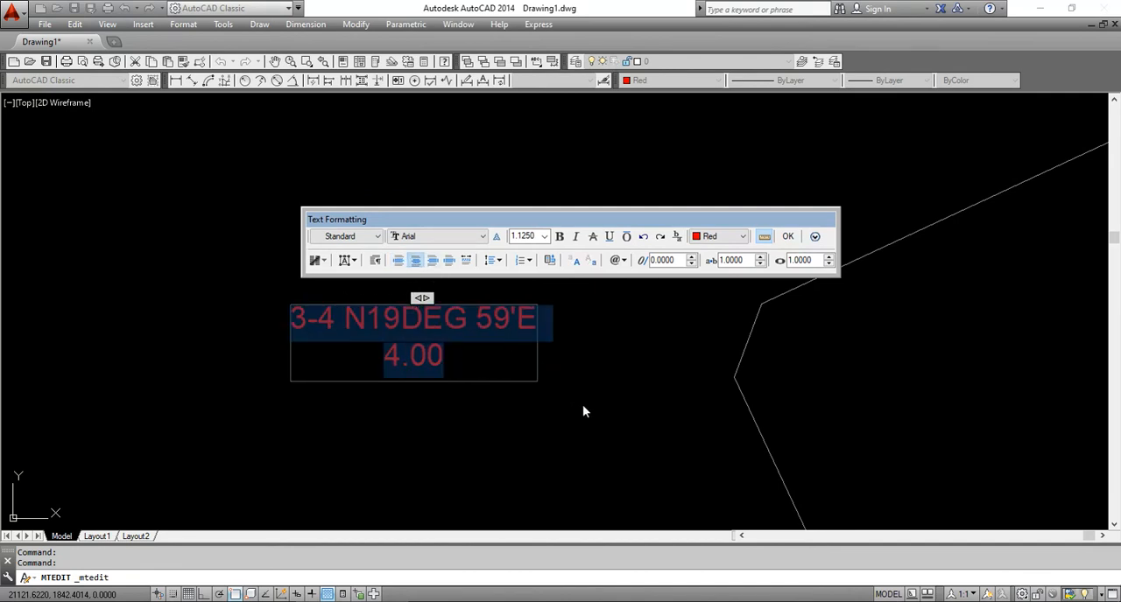
click(582, 404)
Move the two-line 3-4 label closer to the short boundary line at the lot's west corner
text(m)
key(space)
click(497, 294)
click(437, 369)
key(space)
click(436, 370)
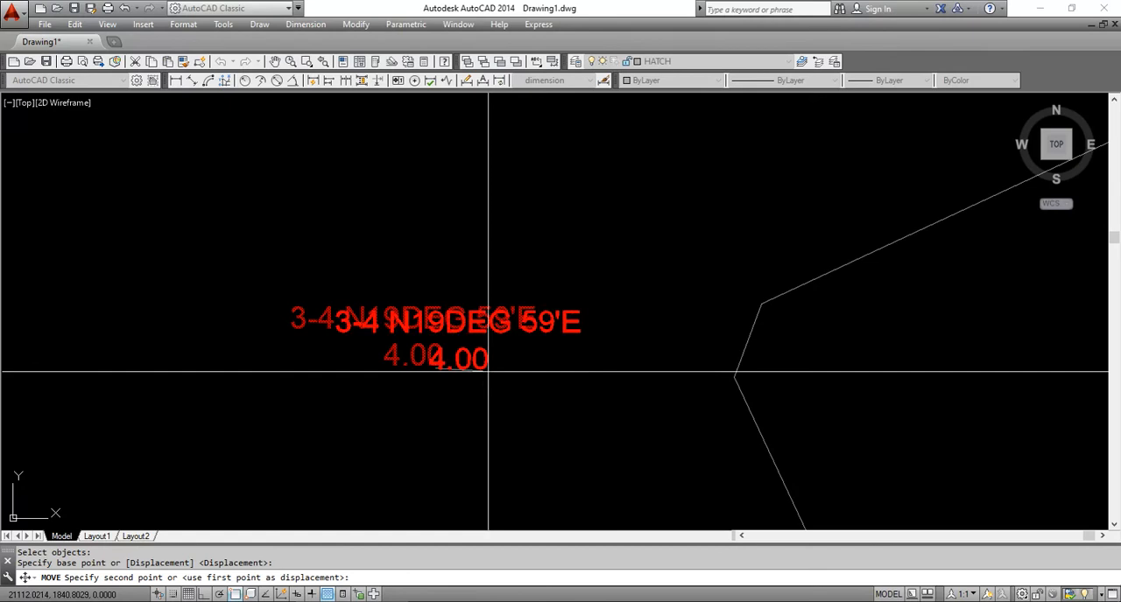
click(624, 369)
Start Align on the 4-5 label, matching the bottom of its first character to a point on the northwest line
scroll(559, 350, down, 5)
middle_drag(769, 327, 531, 384)
middle_drag(753, 206, 599, 263)
scroll(599, 263, up, 5)
text(AL)
key(Return)
click(475, 226)
click(412, 312)
scroll(412, 312, up, 5)
key(Return)
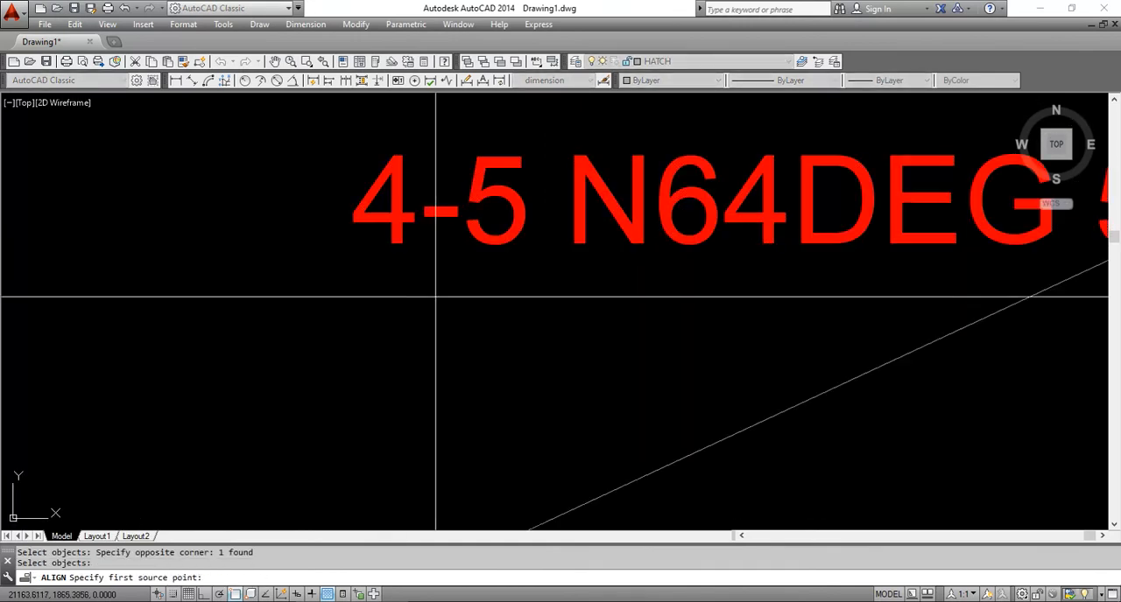
click(395, 242)
scroll(442, 236, down, 3)
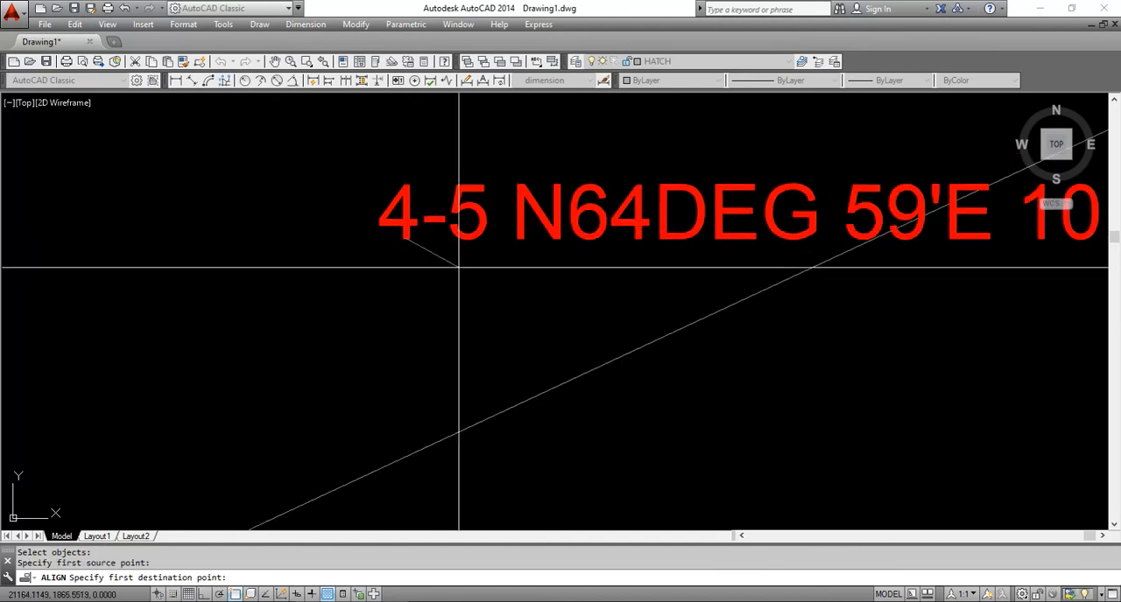
click(456, 429)
Match the bottom of the 4-5 label's last digit to the northwest line and complete the alignment without scaling
scroll(456, 429, down, 3)
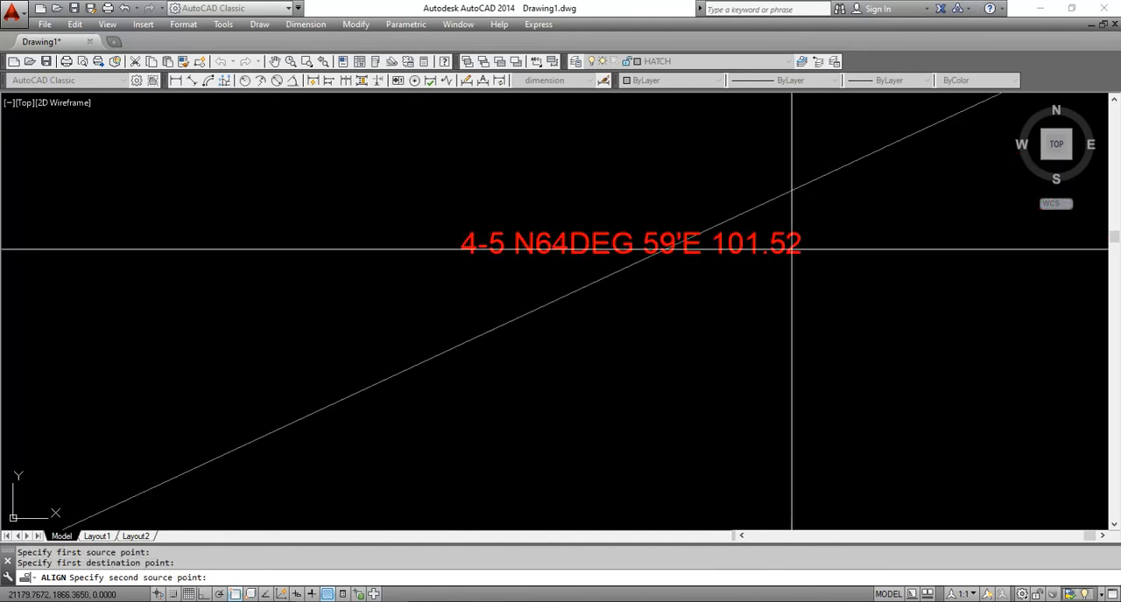
scroll(799, 261, up, 7)
scroll(798, 261, down, 5)
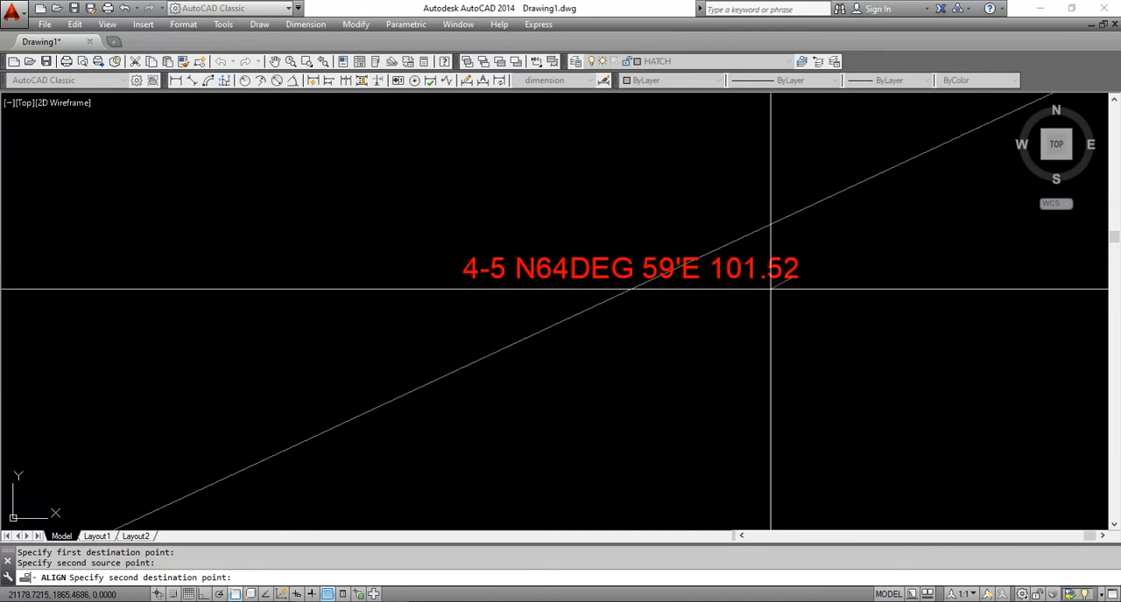
click(760, 231)
key(Return)
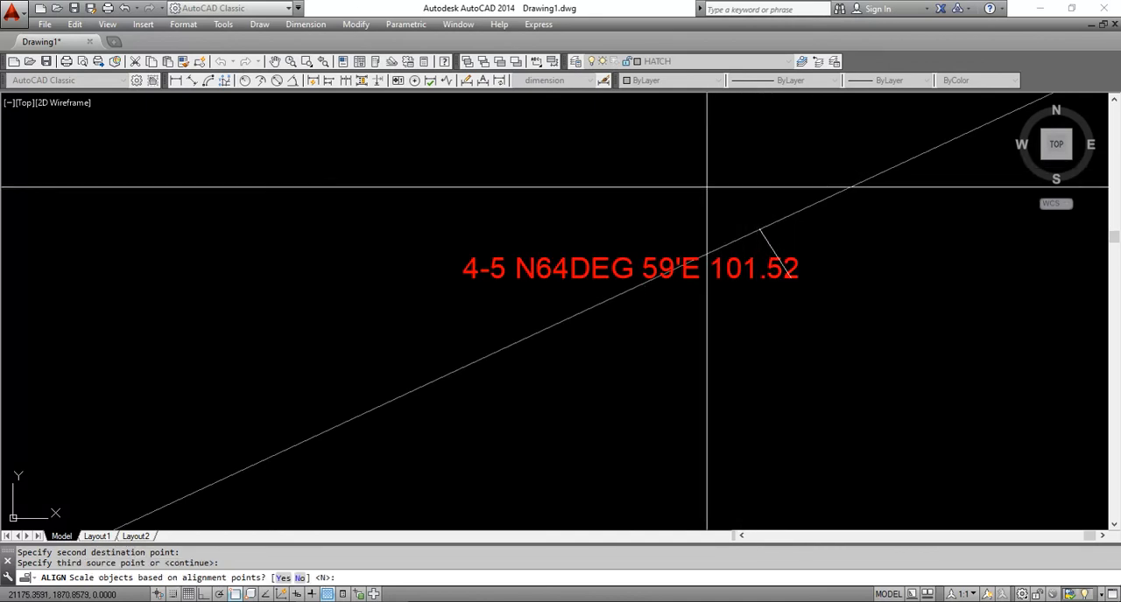
key(Return)
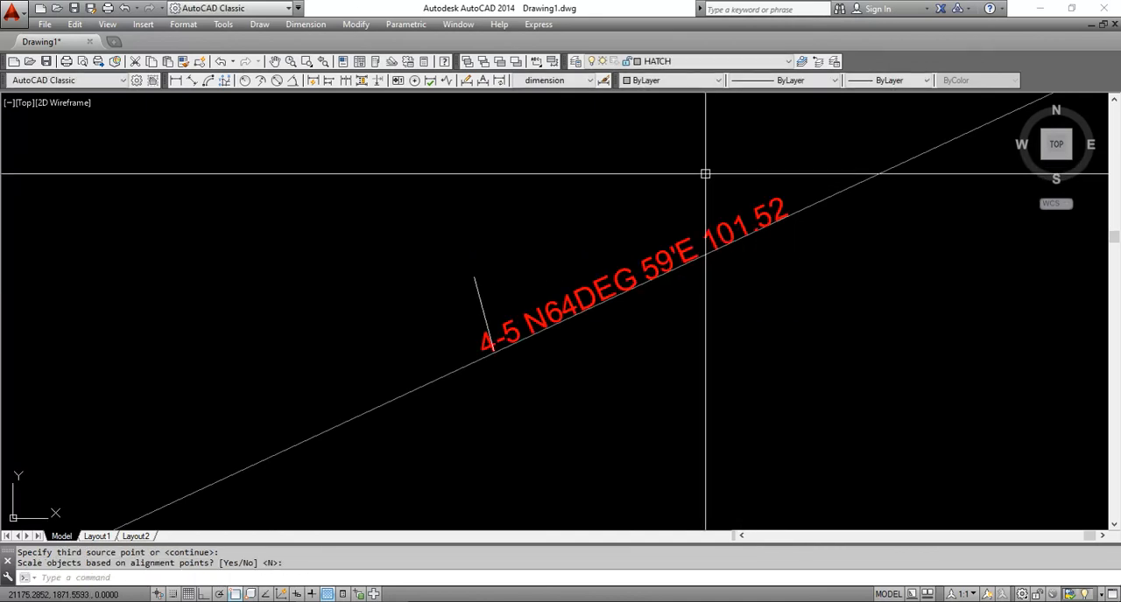
Move the aligned 4-5 label slightly outward, away from the northwest boundary line
text(m)
key(Return)
click(663, 250)
click(597, 281)
key(Return)
click(593, 268)
click(581, 250)
Start Align on the 5-1 label, matching the bottom of its first character to a point on the northeast line
scroll(775, 269, down, 8)
scroll(775, 270, up, 8)
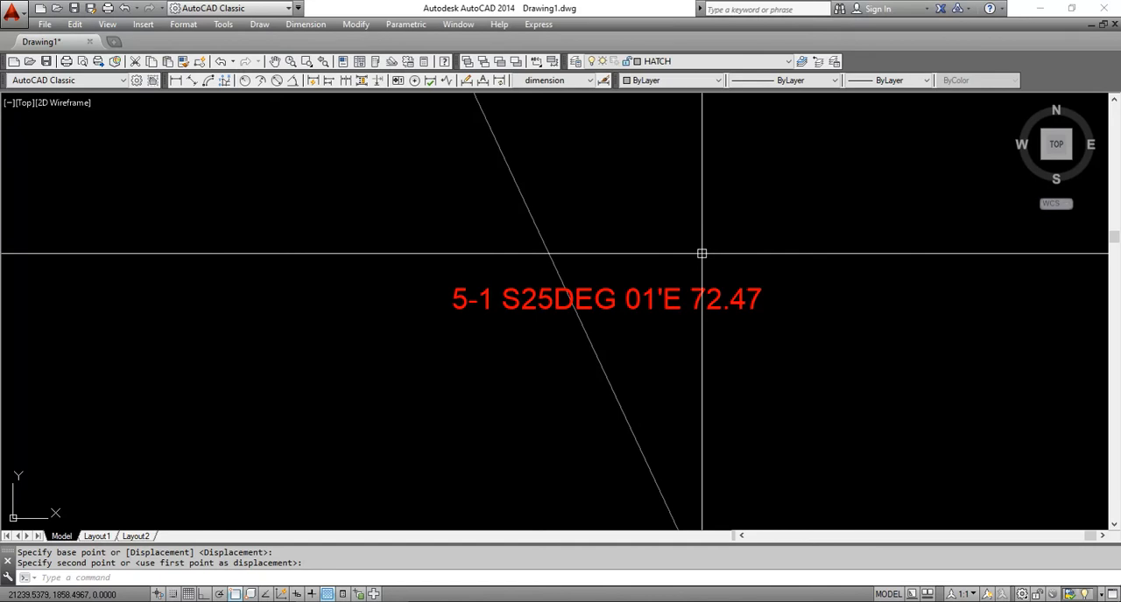
text(AL)
key(Return)
click(717, 227)
click(667, 336)
key(Return)
scroll(475, 336, up, 4)
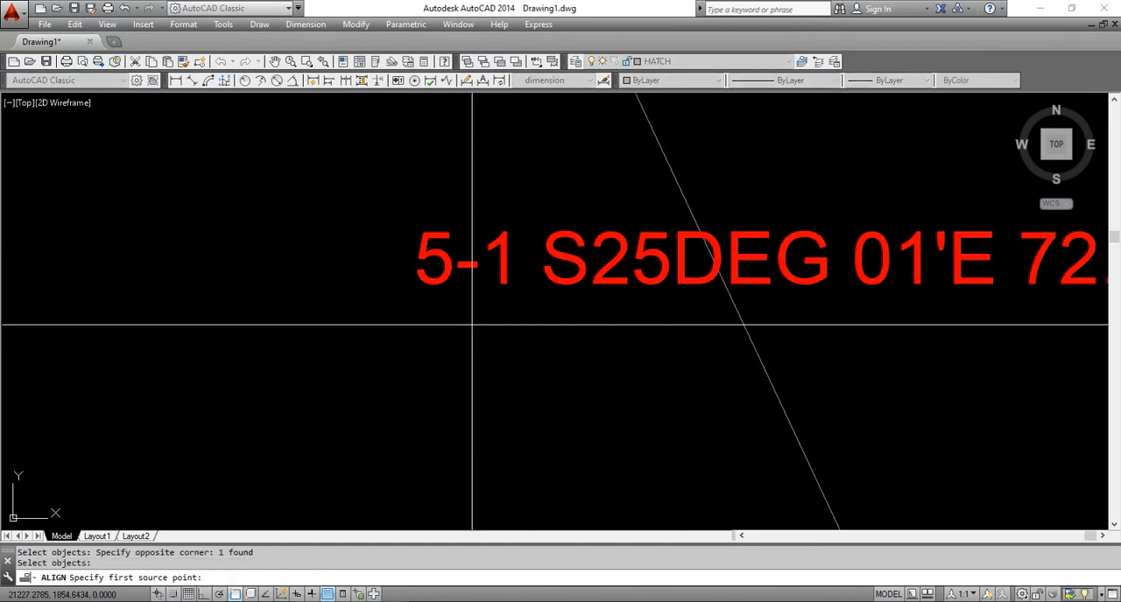
click(431, 284)
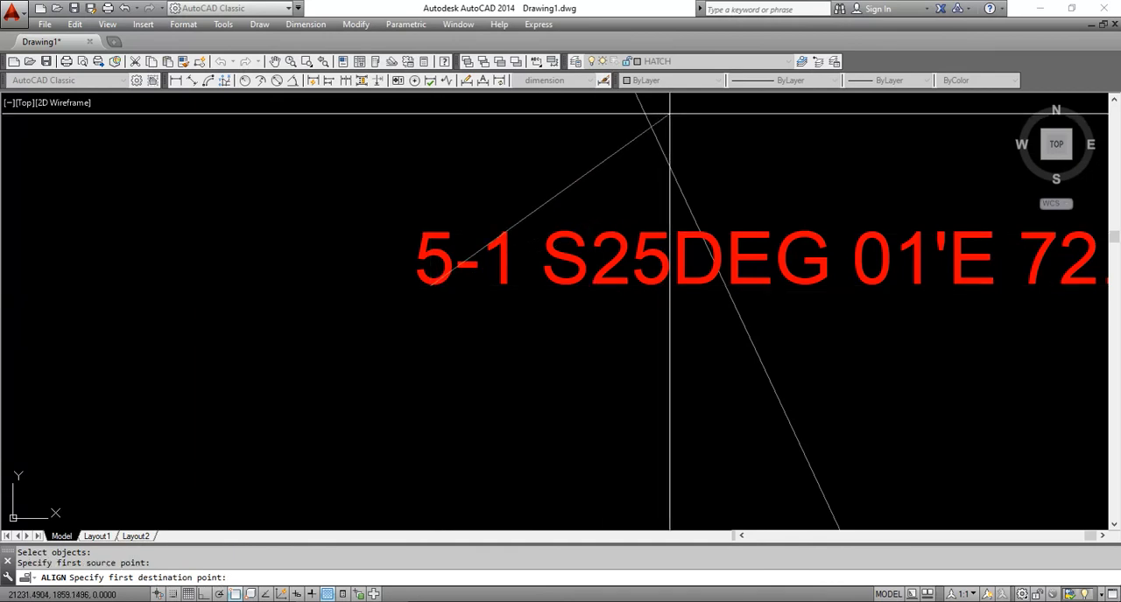
click(649, 130)
Match the bottom of the 5-1 label's last digit to the northeast line and complete the alignment without scaling
scroll(649, 129, down, 2)
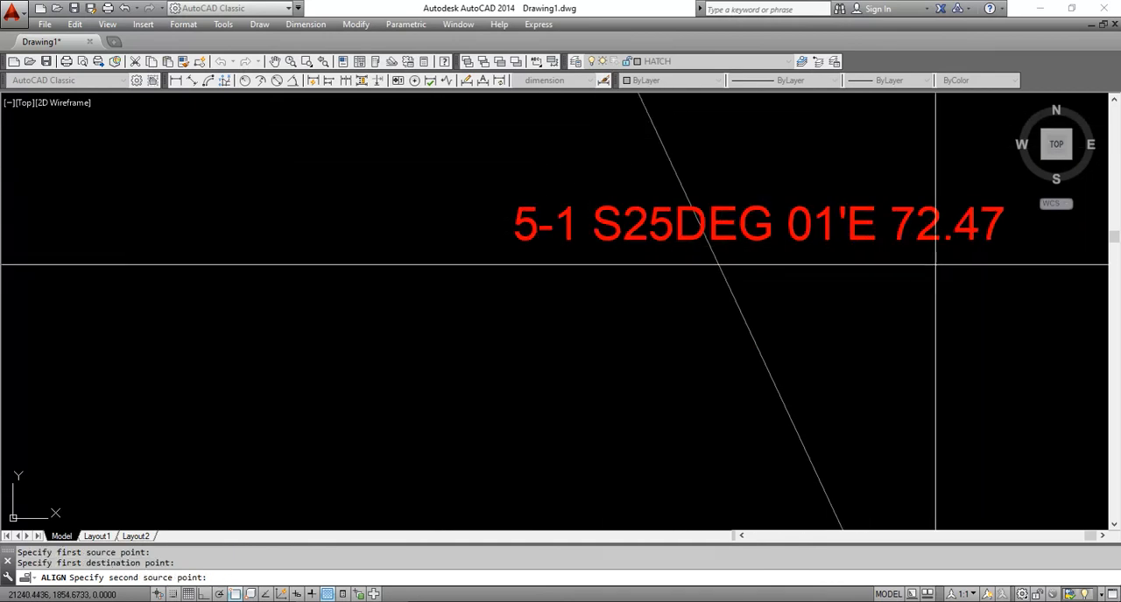
click(989, 240)
click(770, 376)
key(Return)
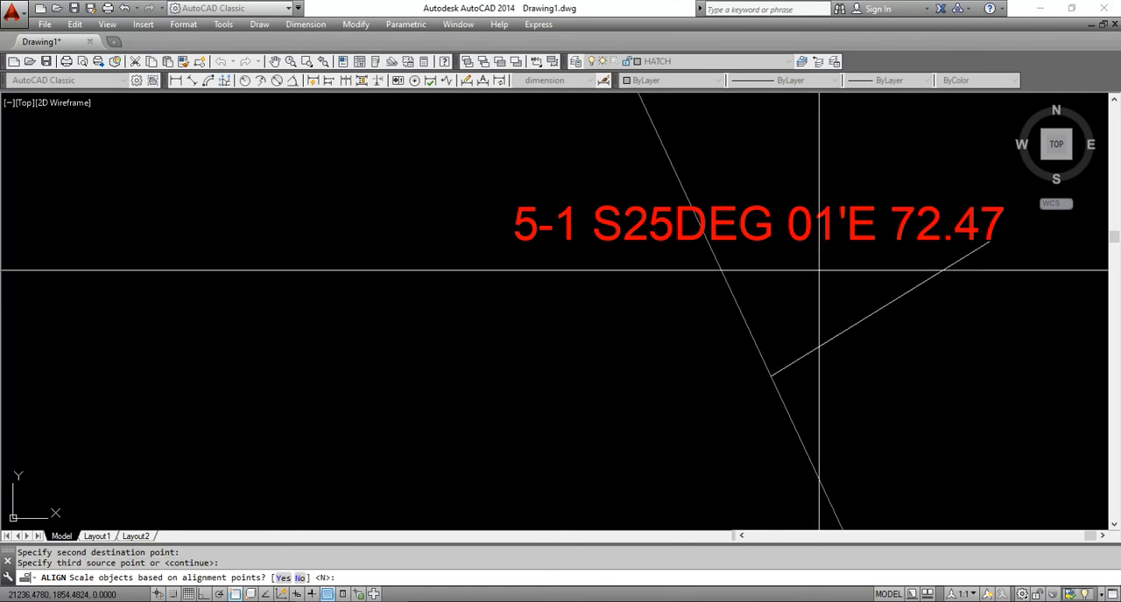
key(Return)
Move the aligned 5-1 label slightly outward, away from the northeast boundary line
text(m)
key(Return)
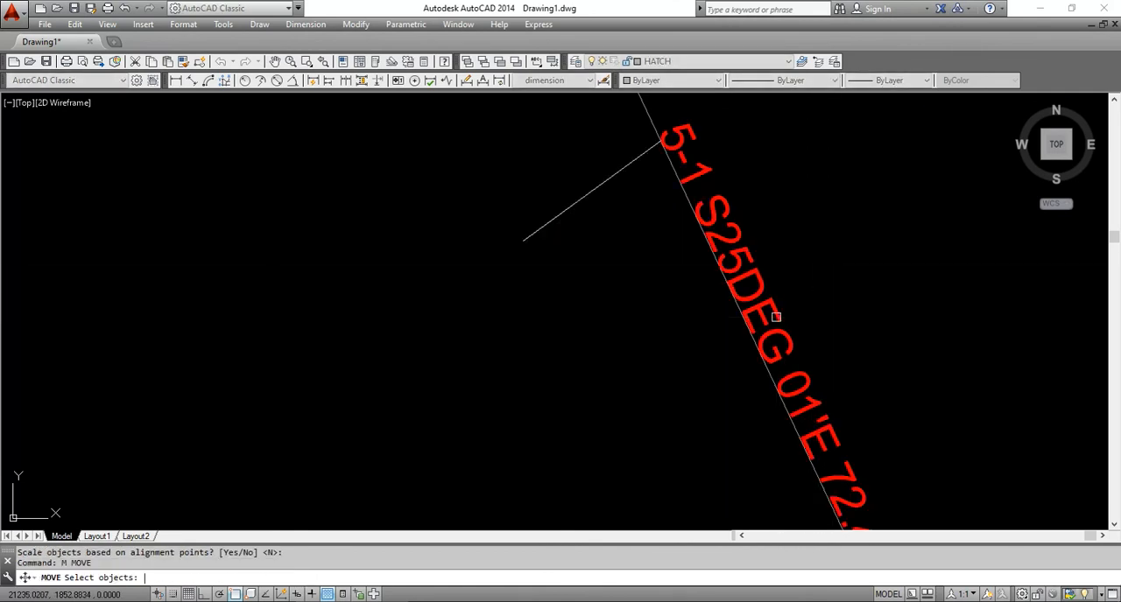
click(763, 307)
key(Return)
click(814, 269)
click(844, 258)
Assign the lot boundary to the green Layer2 and clear the selection
scroll(750, 187, down, 6)
scroll(690, 233, up, 2)
scroll(757, 202, down, 2)
click(769, 153)
click(712, 107)
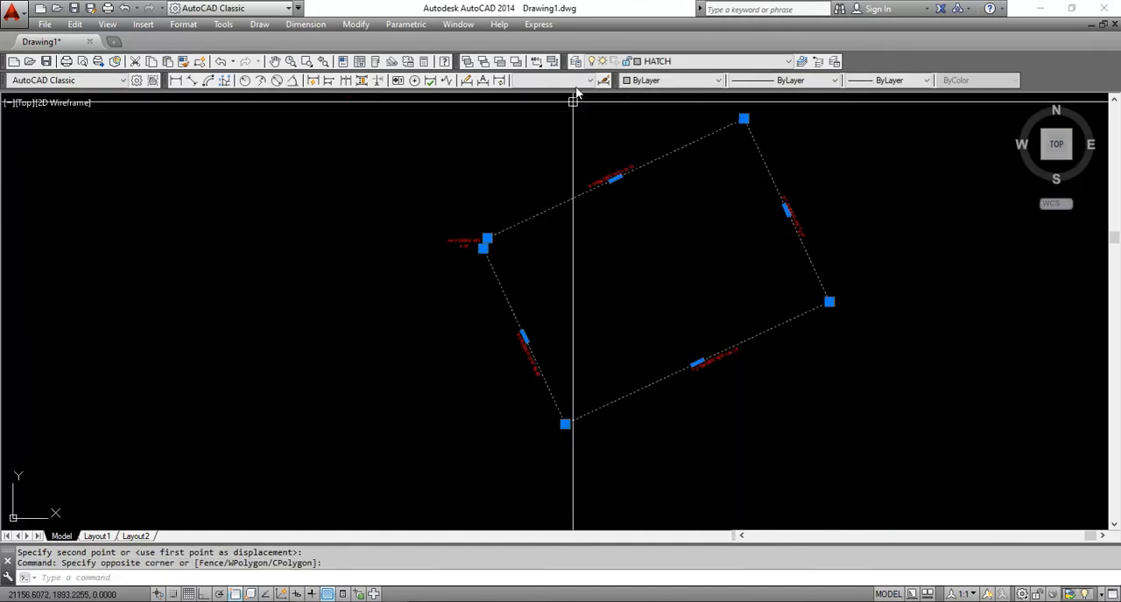
click(689, 61)
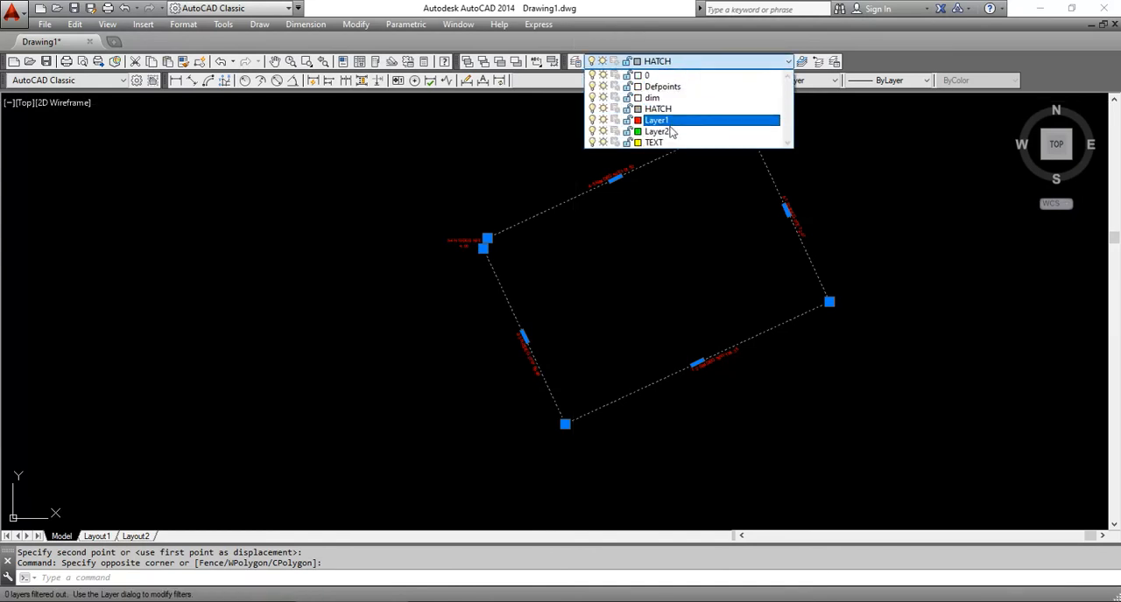
click(663, 130)
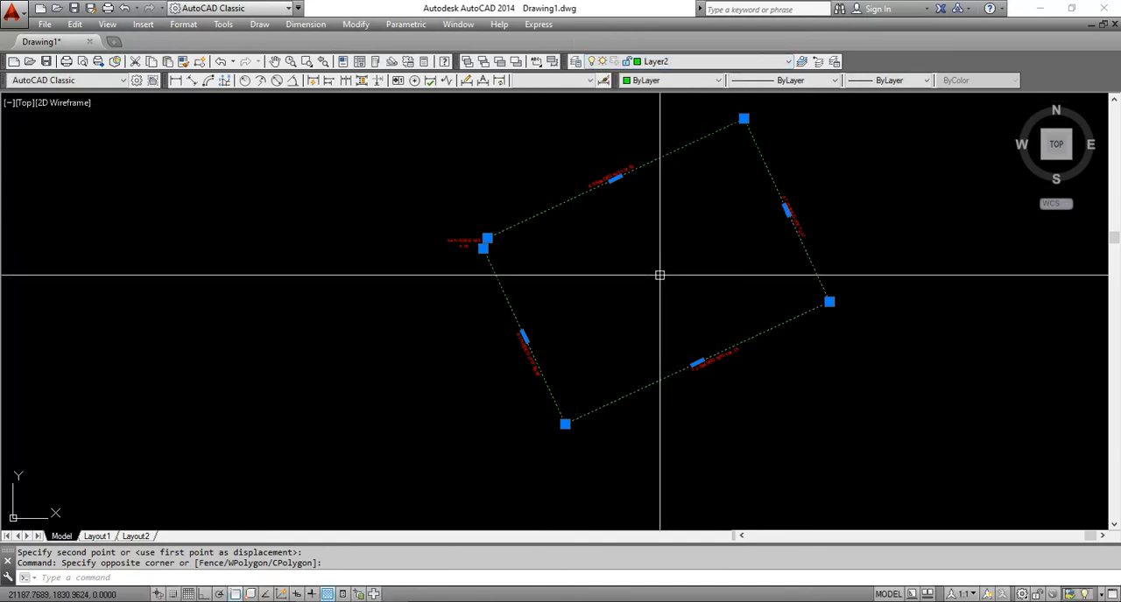
key(Escape)
Copy the LOT BEARING text block to the open space just west of the lot and finish copying
scroll(621, 235, up, 2)
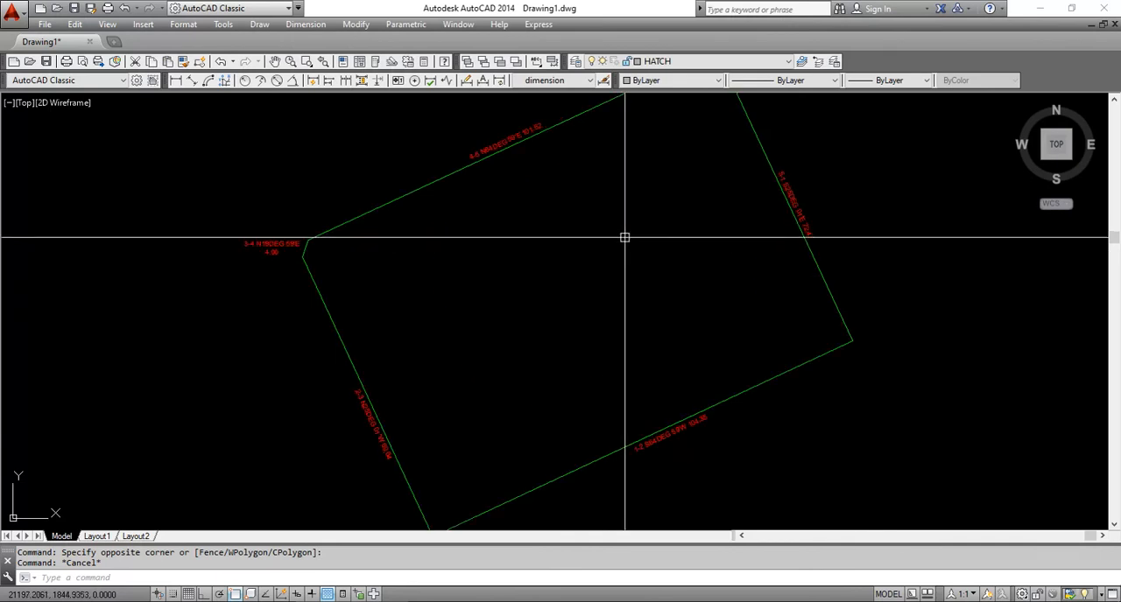
scroll(659, 256, down, 5)
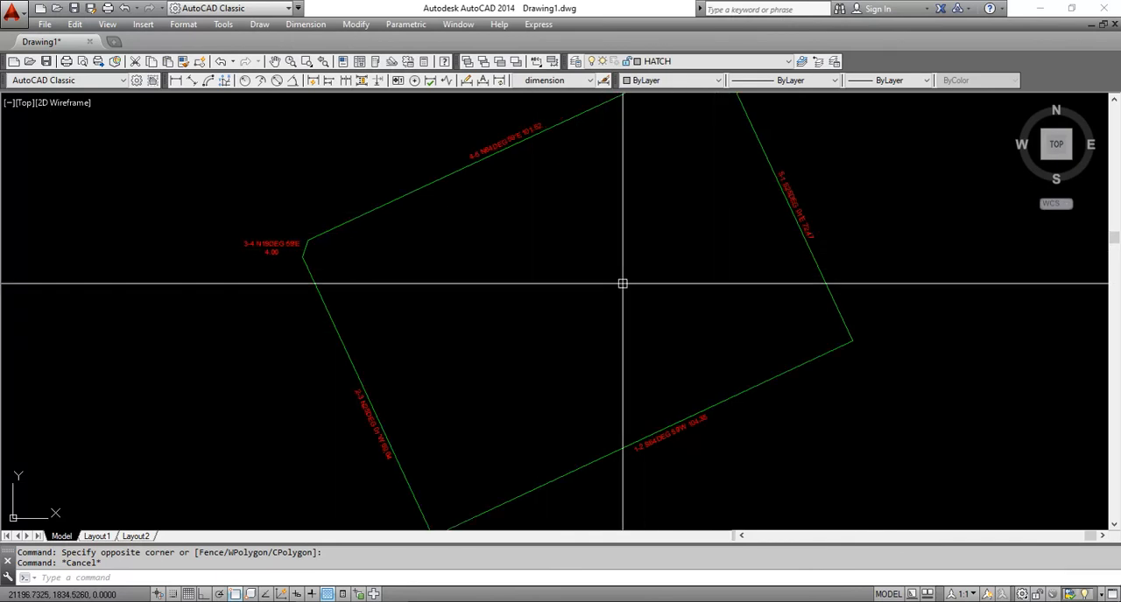
text(cp)
key(Return)
click(385, 262)
click(263, 385)
key(Return)
click(331, 333)
click(539, 312)
scroll(577, 295, up, 4)
key(Escape)
text(sc)
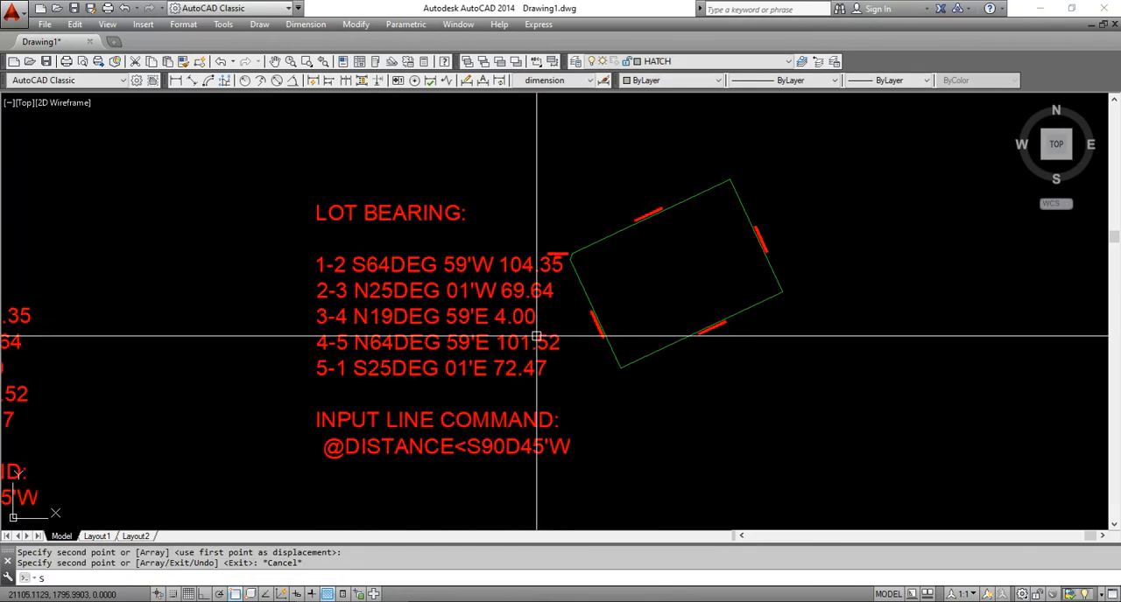
key(Return)
click(514, 343)
key(Return)
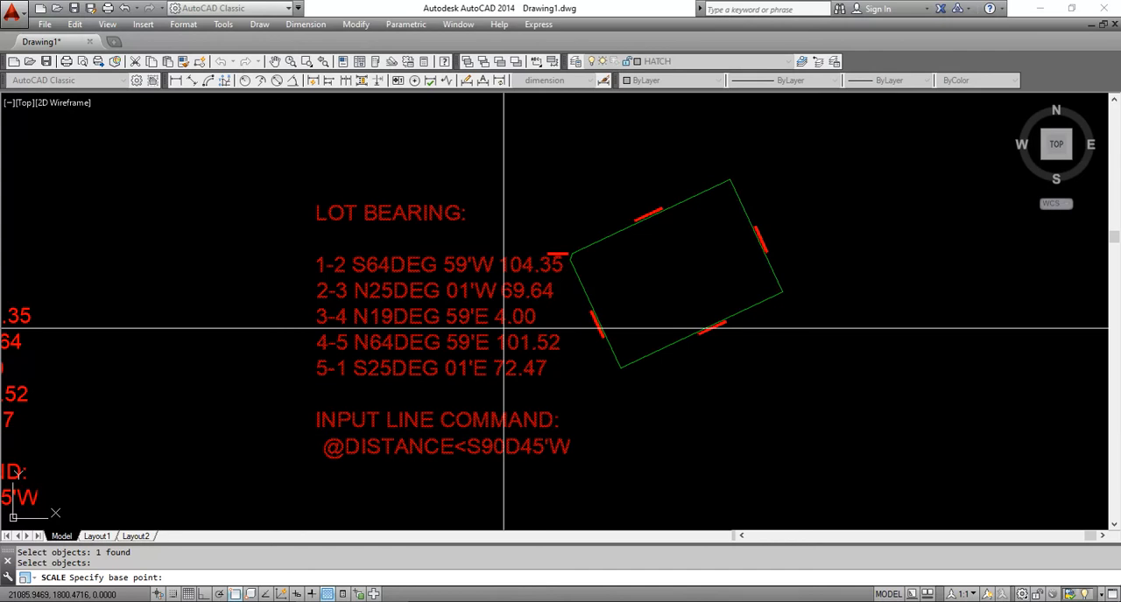
key(Escape)
Scale the copied LOT BEARING text block beside the lot by a factor of 0.1
text(sc)
key(Return)
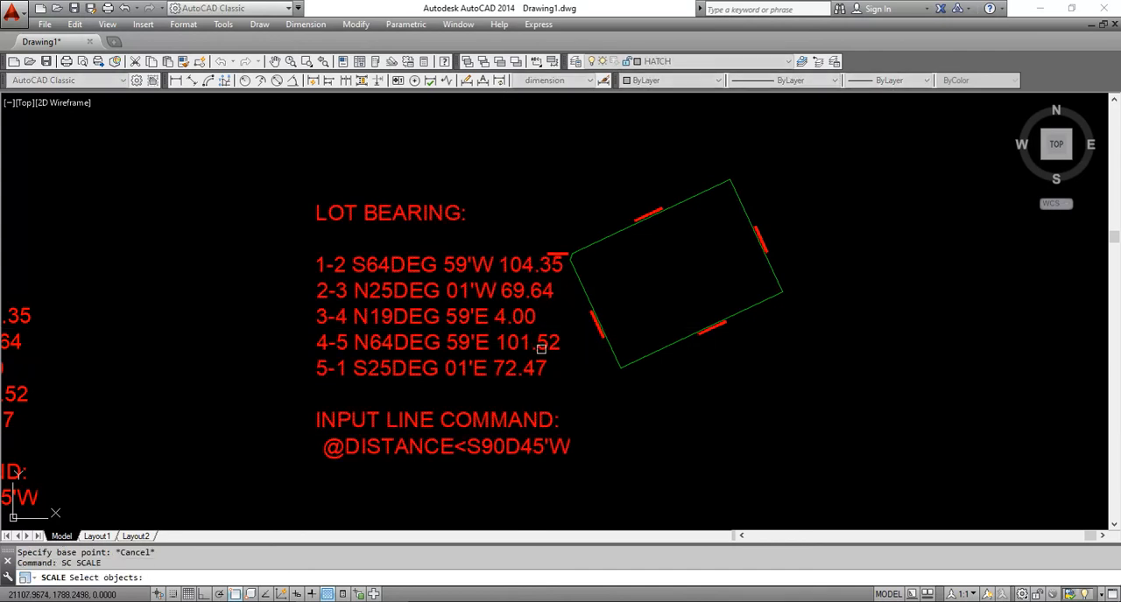
click(528, 341)
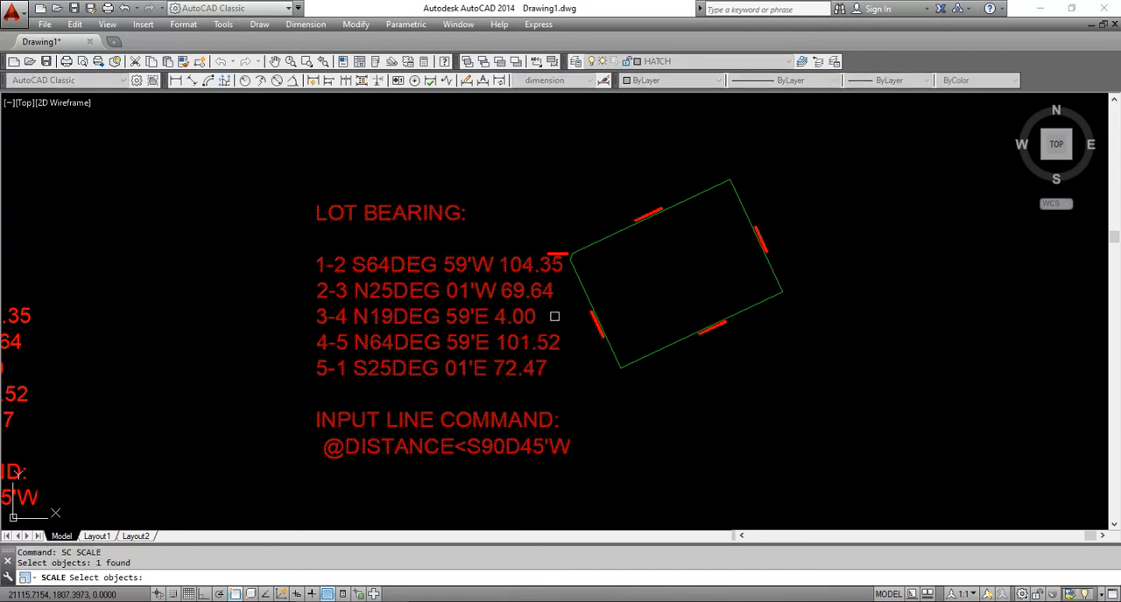
key(Return)
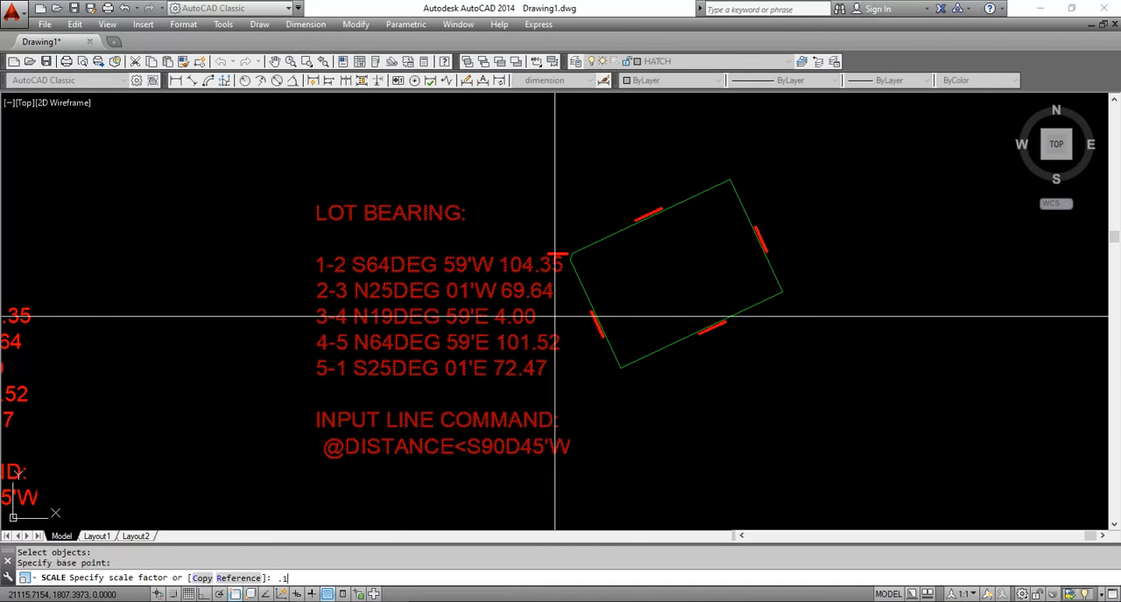
key(Return)
scroll(550, 319, up, 4)
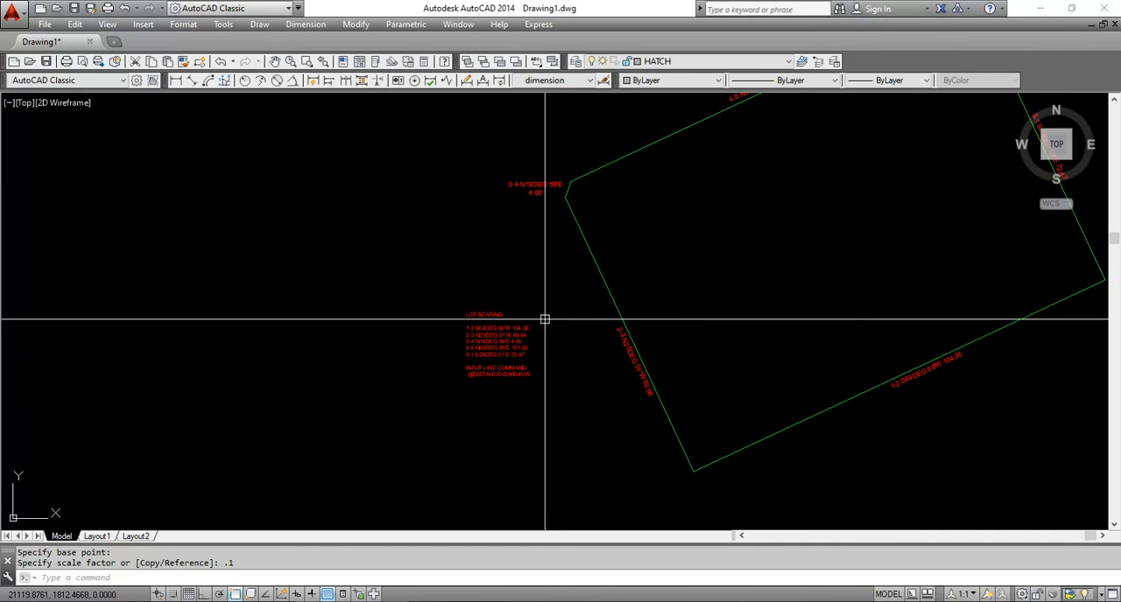
Enlarge the reduced LOT BEARING text block by a scale factor of 1.2
scroll(545, 319, up, 4)
text(s)
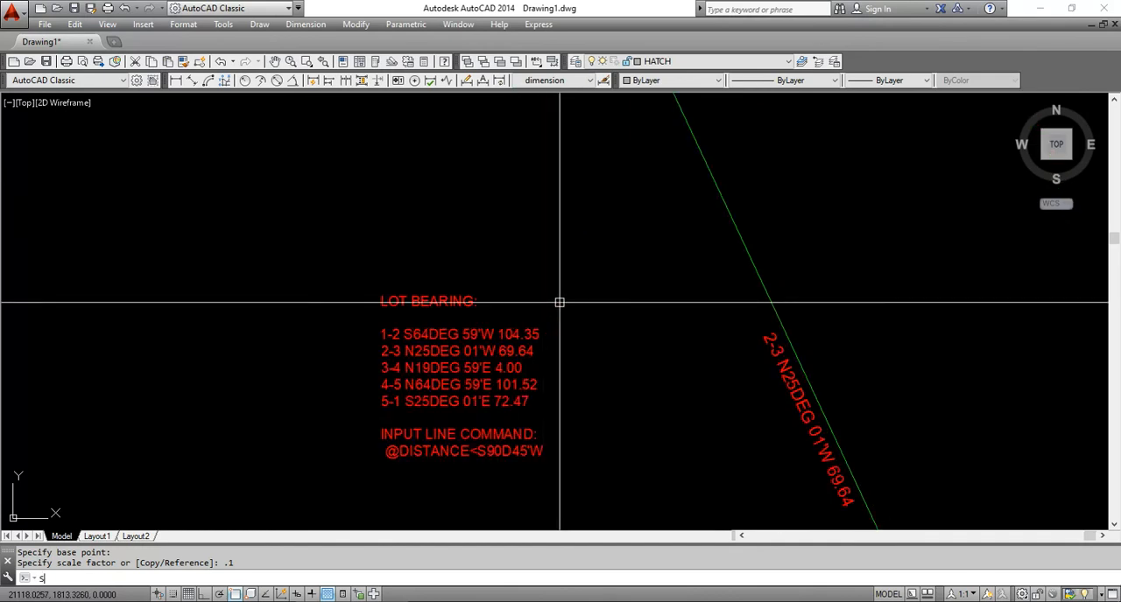
text(c)
key(Return)
click(559, 302)
click(477, 352)
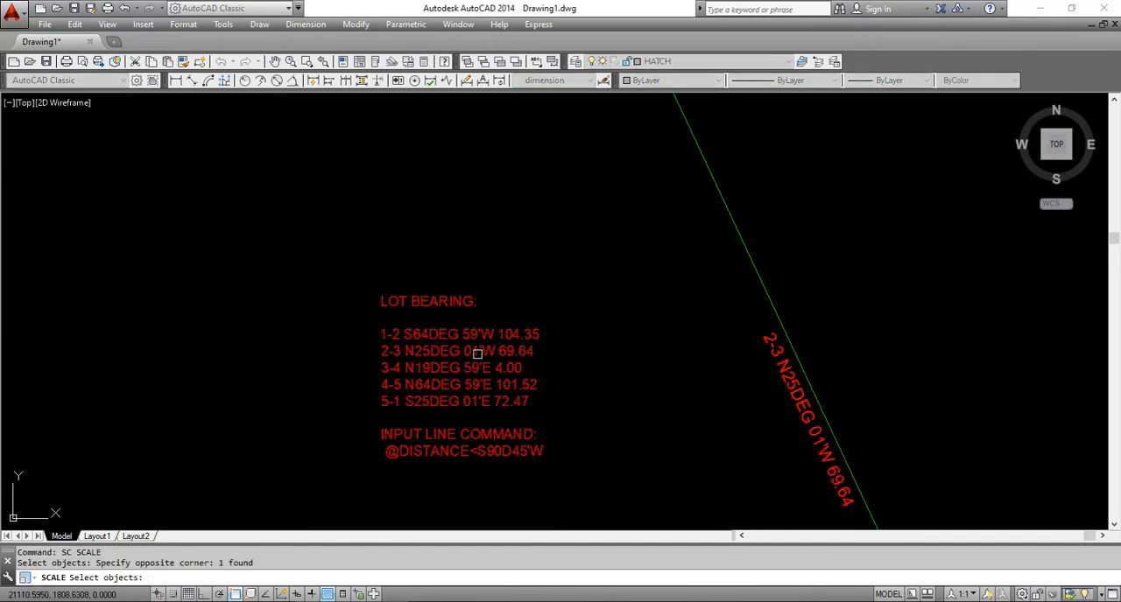
key(Return)
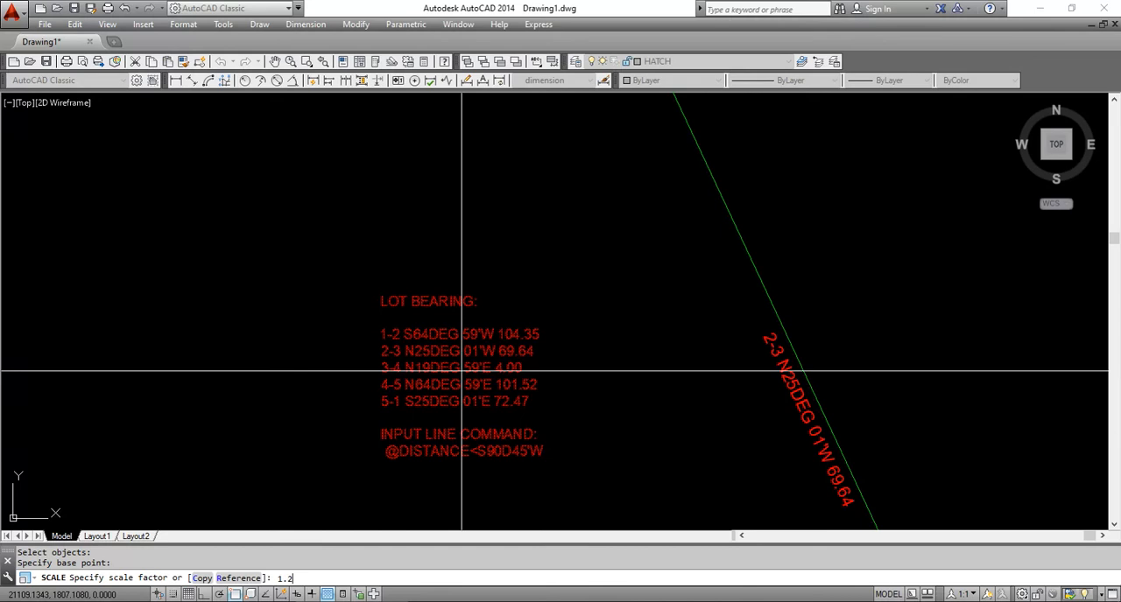
key(Return)
Replace the INPUT LINE COMMAND lines in the copied LOT BEARING text with "TOTAL AREA :"
scroll(545, 298, down, 4)
scroll(490, 408, up, 3)
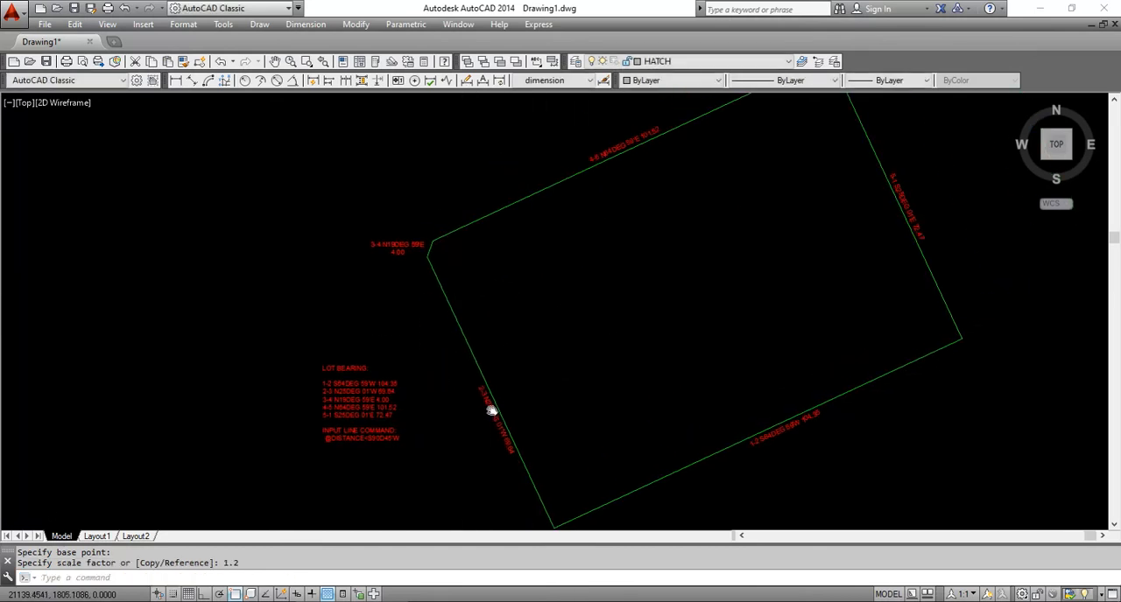
scroll(368, 429, up, 3)
double_click(294, 382)
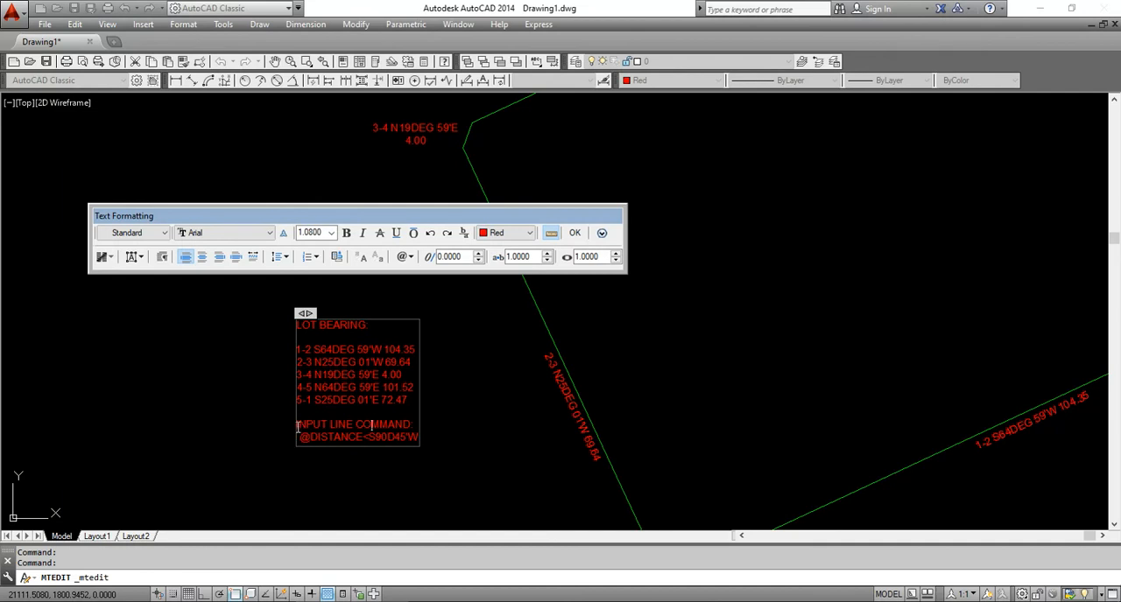
key(Delete)
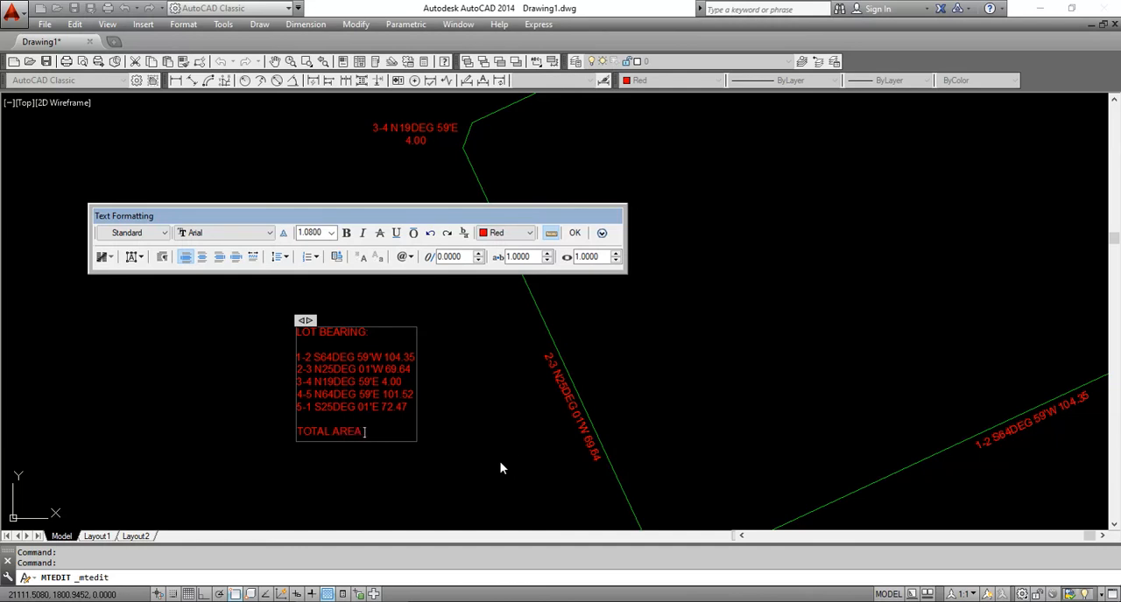
click(501, 468)
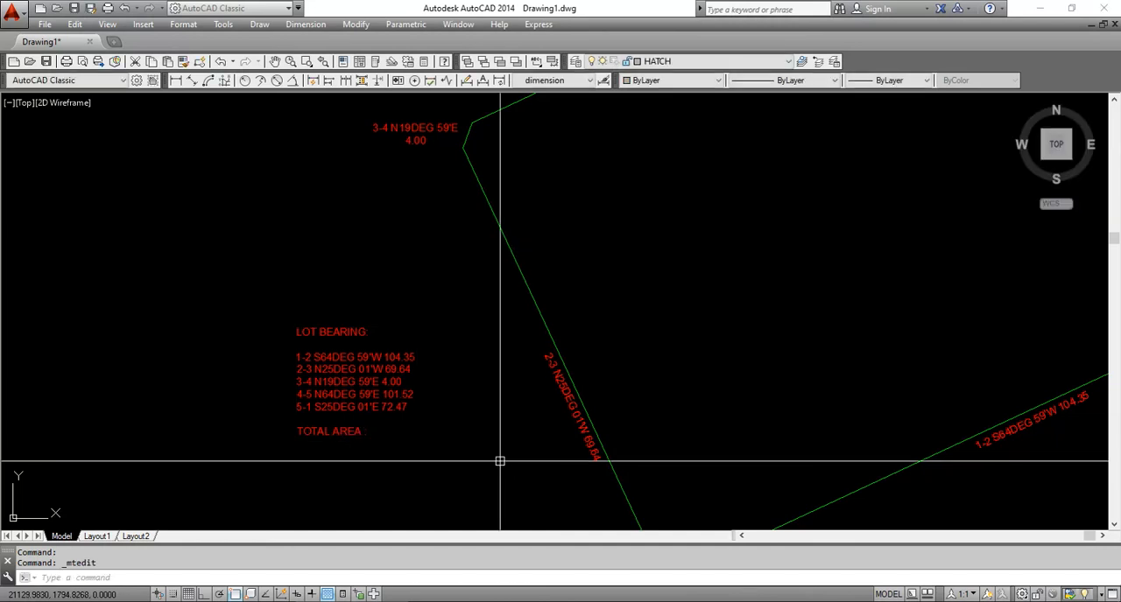
Display the properties of the lot boundary polyline and read its area
scroll(567, 343, down, 2)
middle_drag(785, 278, 638, 292)
click(597, 403)
click(581, 499)
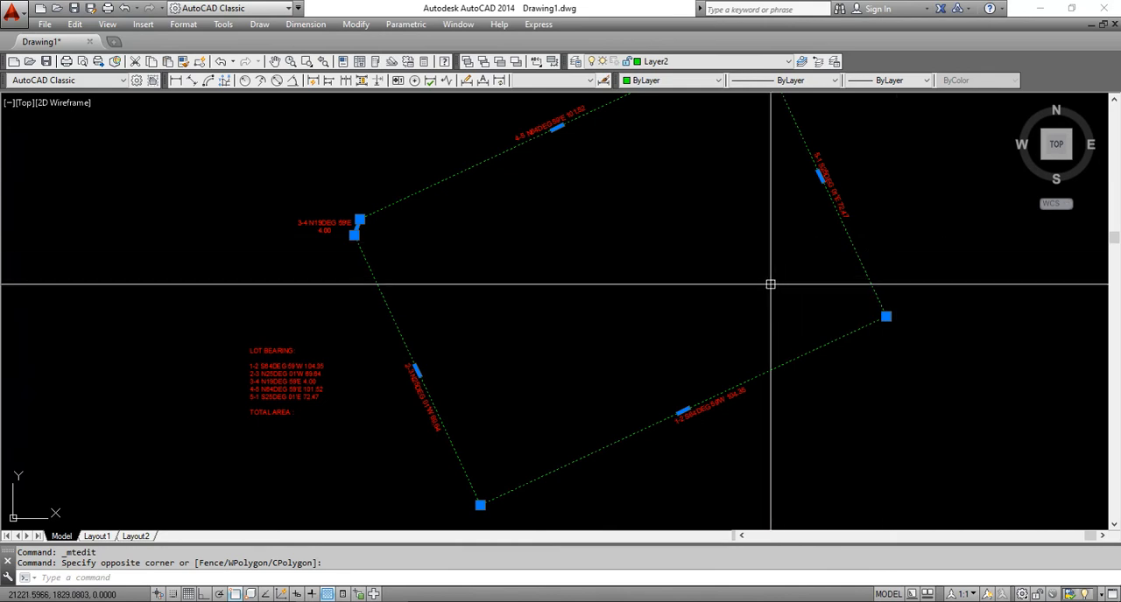
key(Escape)
text(MO)
key(Return)
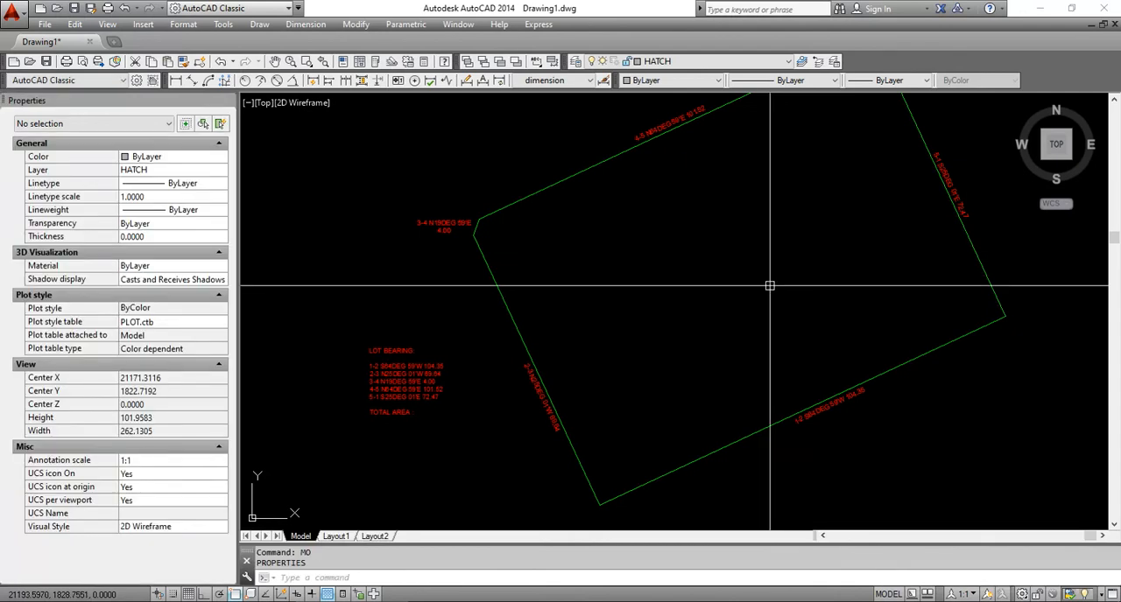
mouse_move(665, 224)
middle_down()
mouse_move(580, 264)
mouse_move(535, 246)
middle_up()
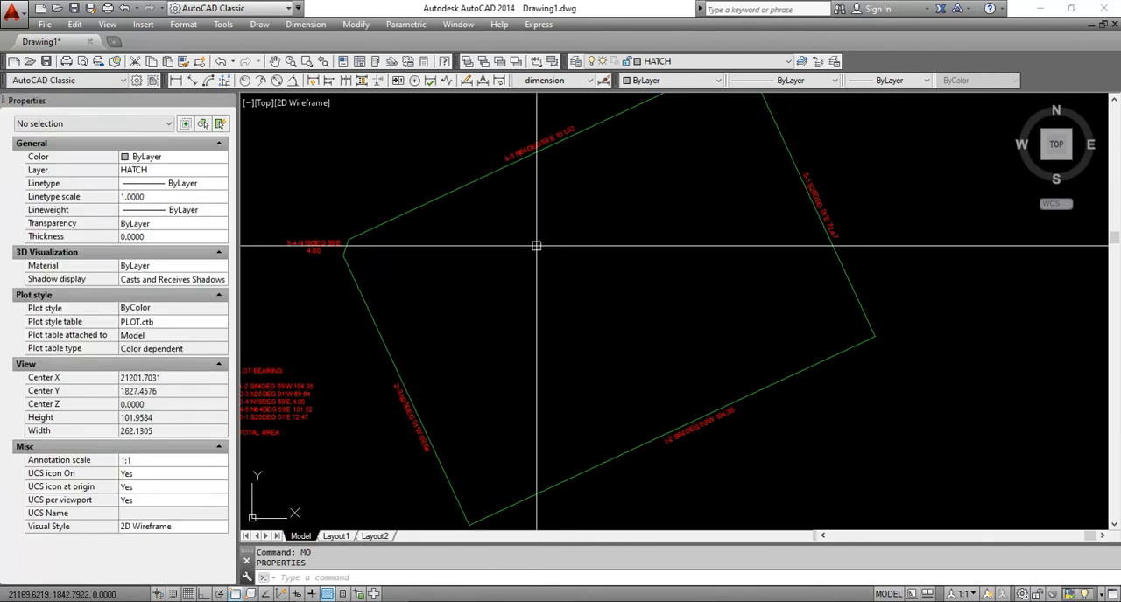
click(437, 220)
click(392, 178)
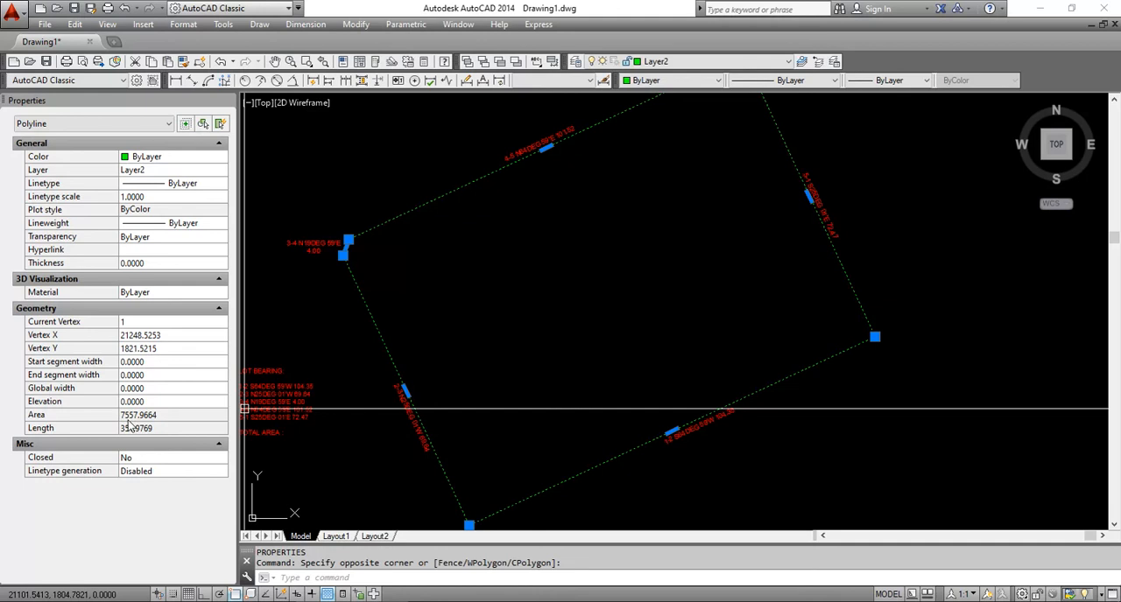
Complete the TOTAL AREA line of the copied LOT BEARING text with the value 755.79sqm
click(333, 450)
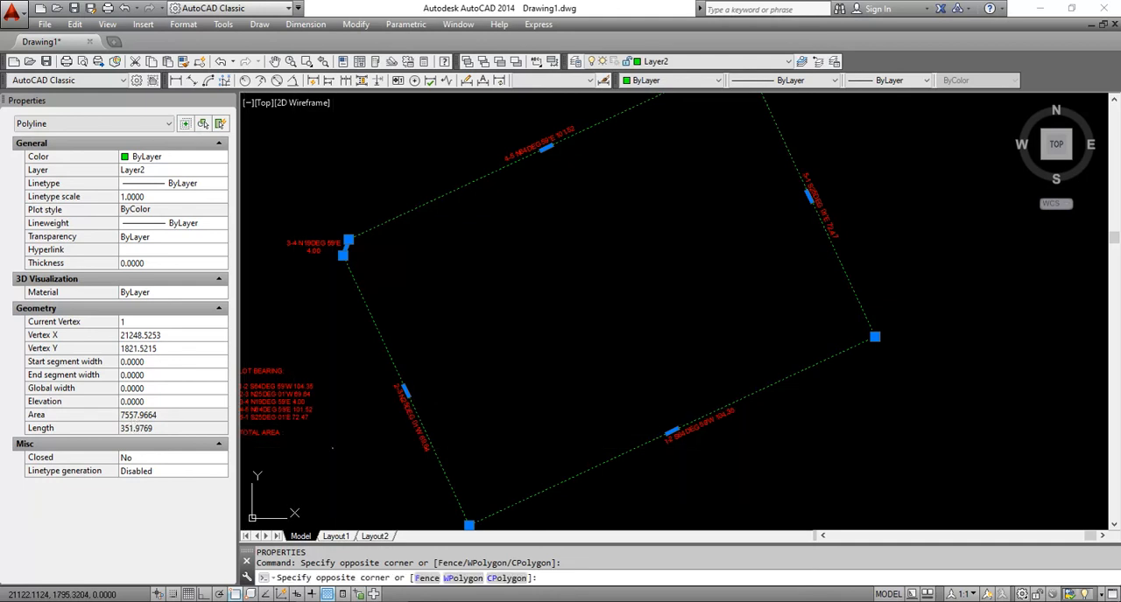
middle_drag(338, 447, 523, 394)
scroll(456, 378, up, 4)
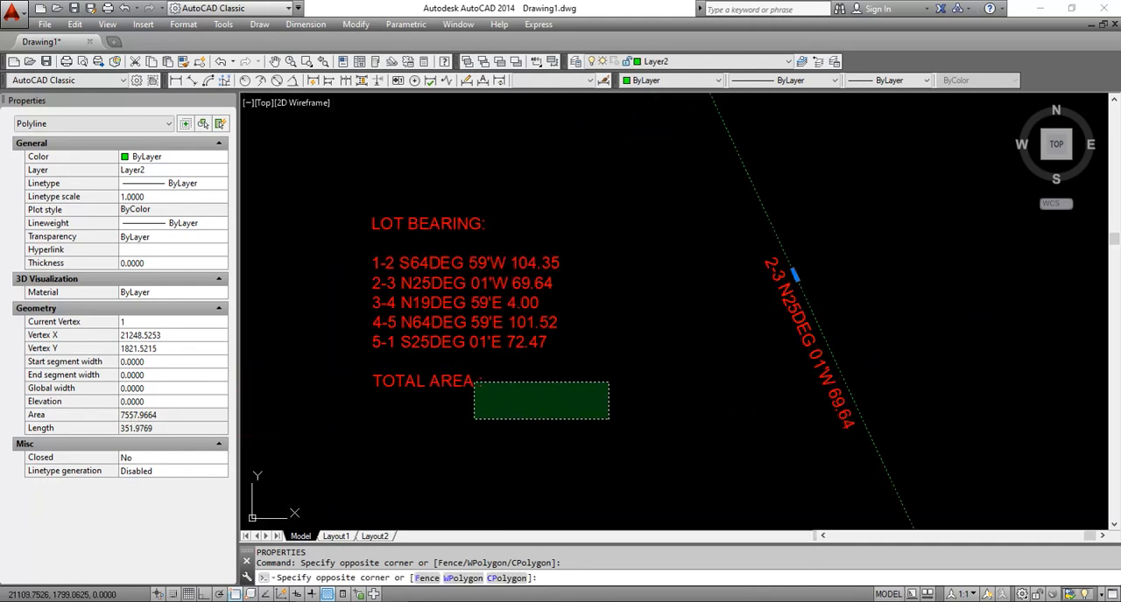
click(473, 383)
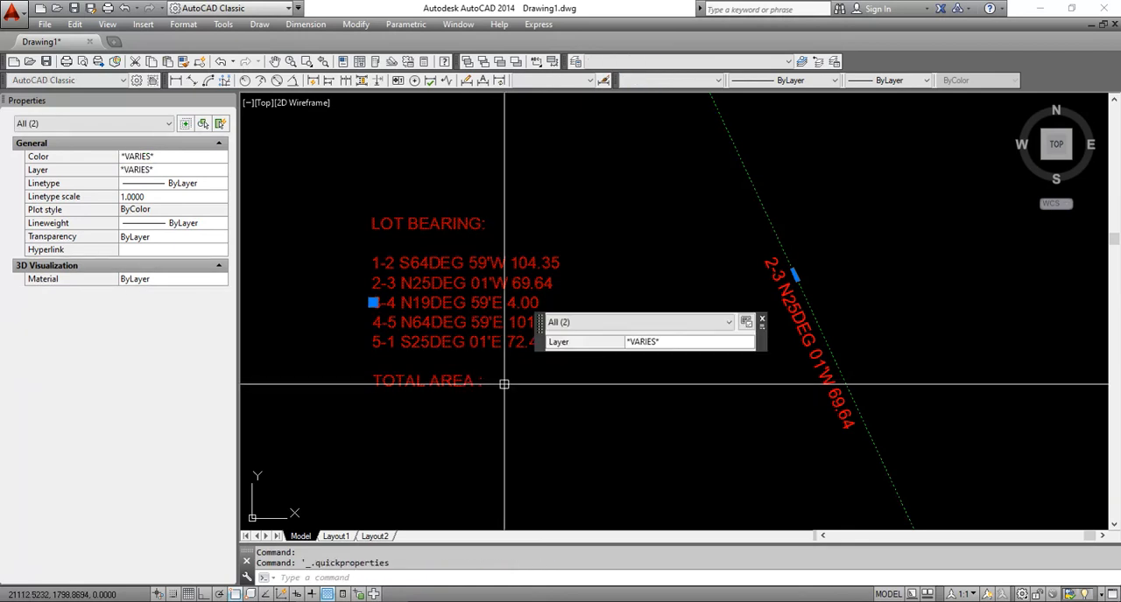
key(Escape)
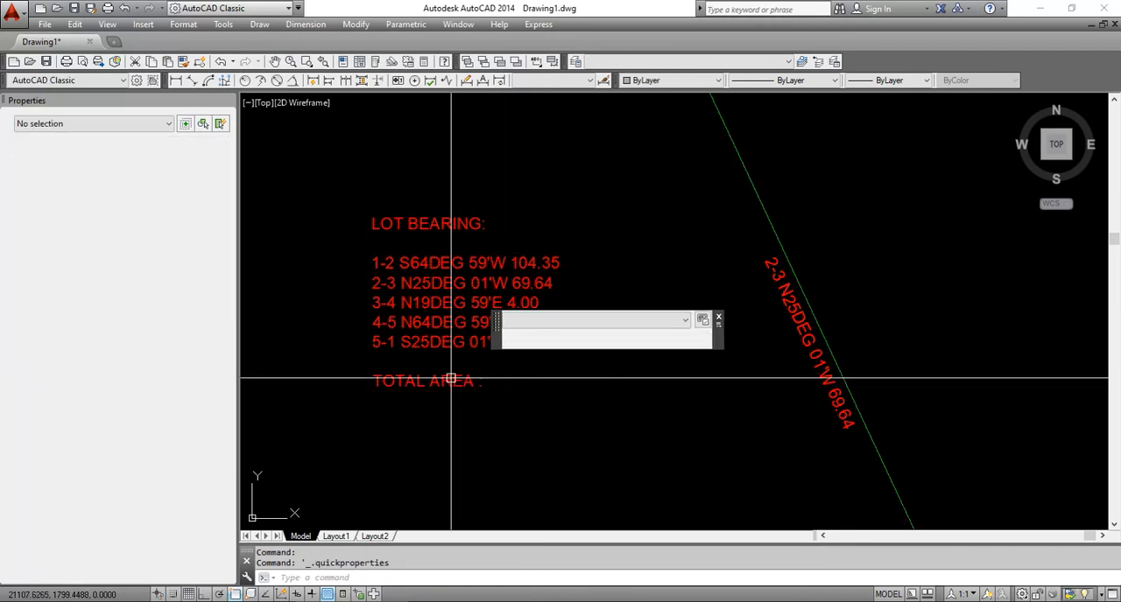
double_click(480, 383)
text(: 7)
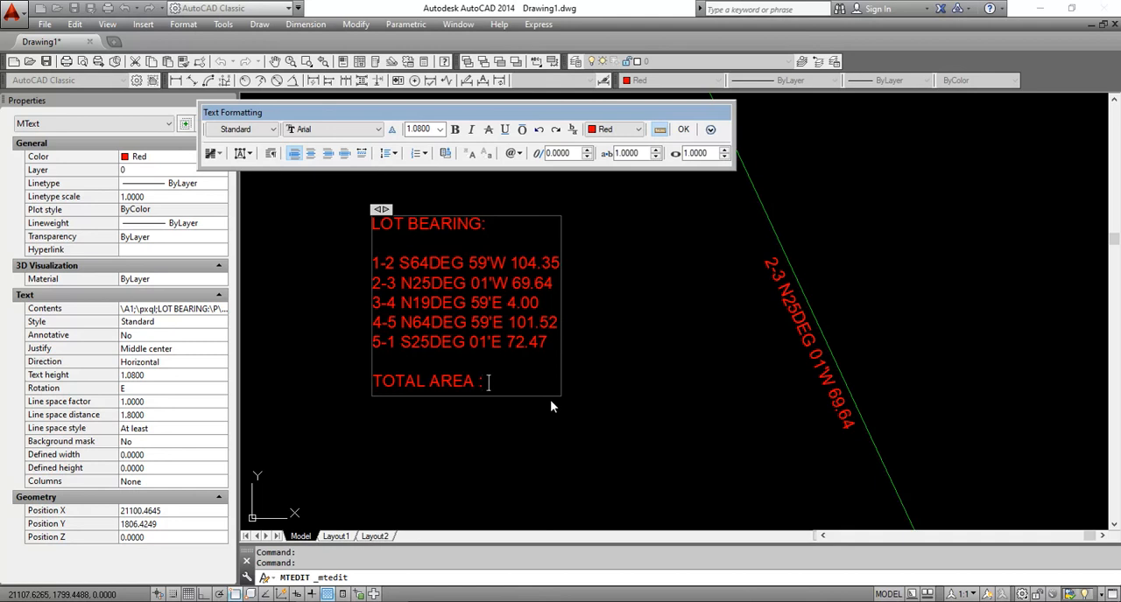
text(55)
text(.79sqm.)
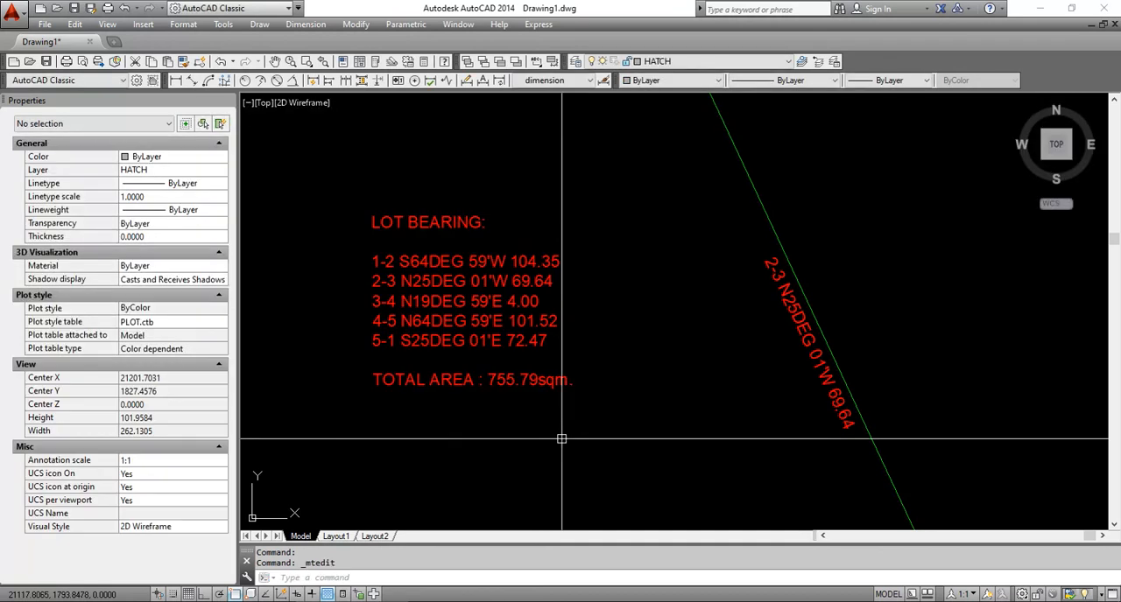
Check the lot boundary polyline's area property against the TOTAL AREA note and clear the selection
scroll(562, 350, down, 3)
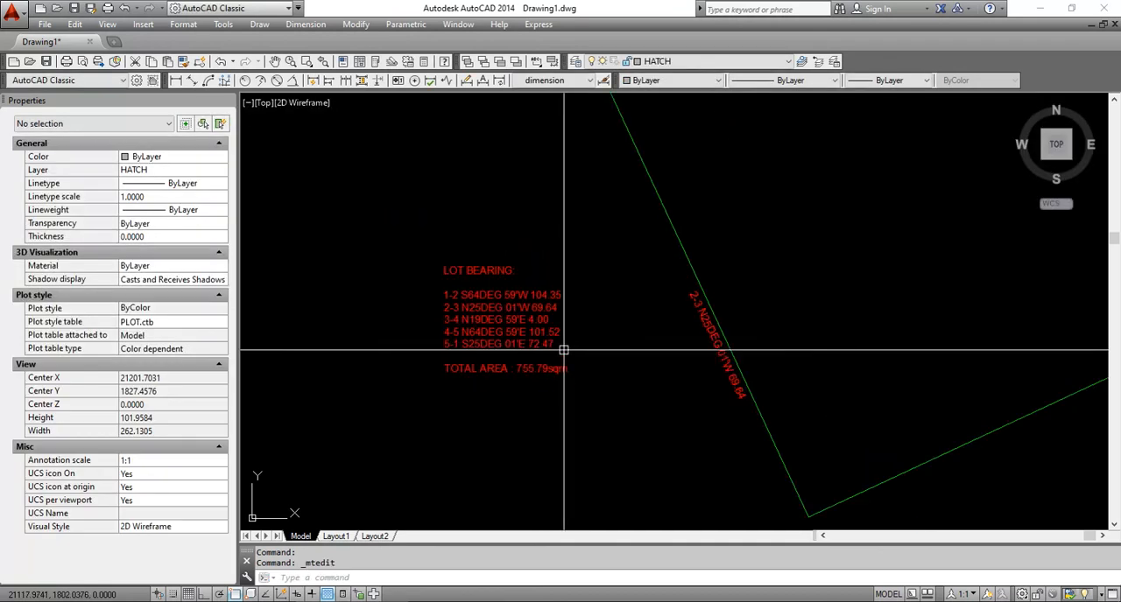
scroll(490, 368, up, 8)
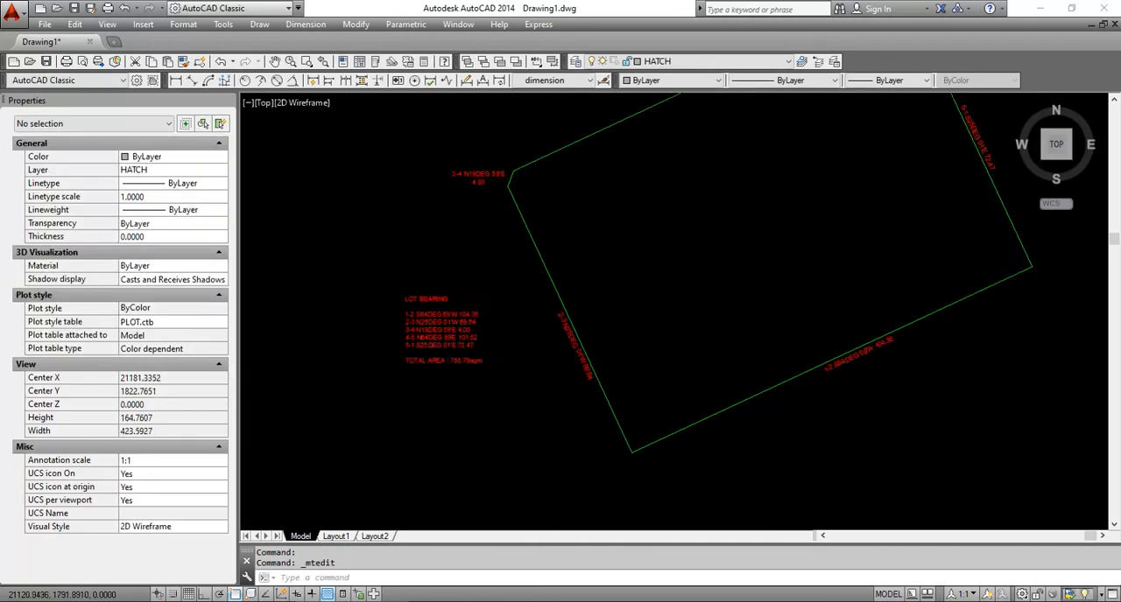
scroll(490, 372, down, 2)
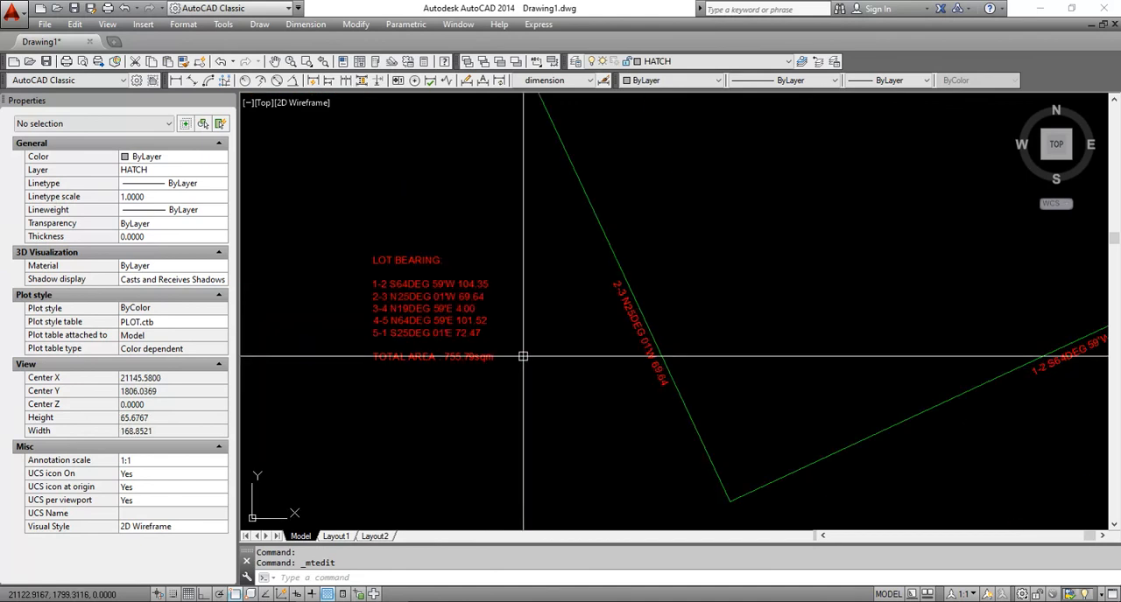
scroll(731, 280, down, 2)
middle_drag(791, 208, 704, 250)
scroll(648, 236, up, 2)
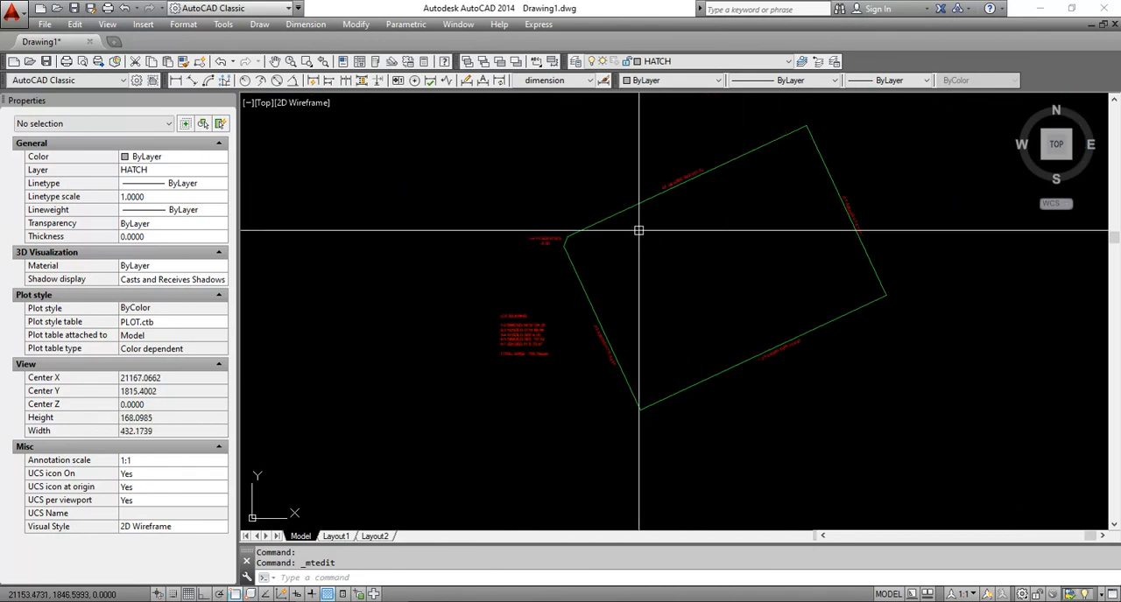
click(652, 236)
click(602, 188)
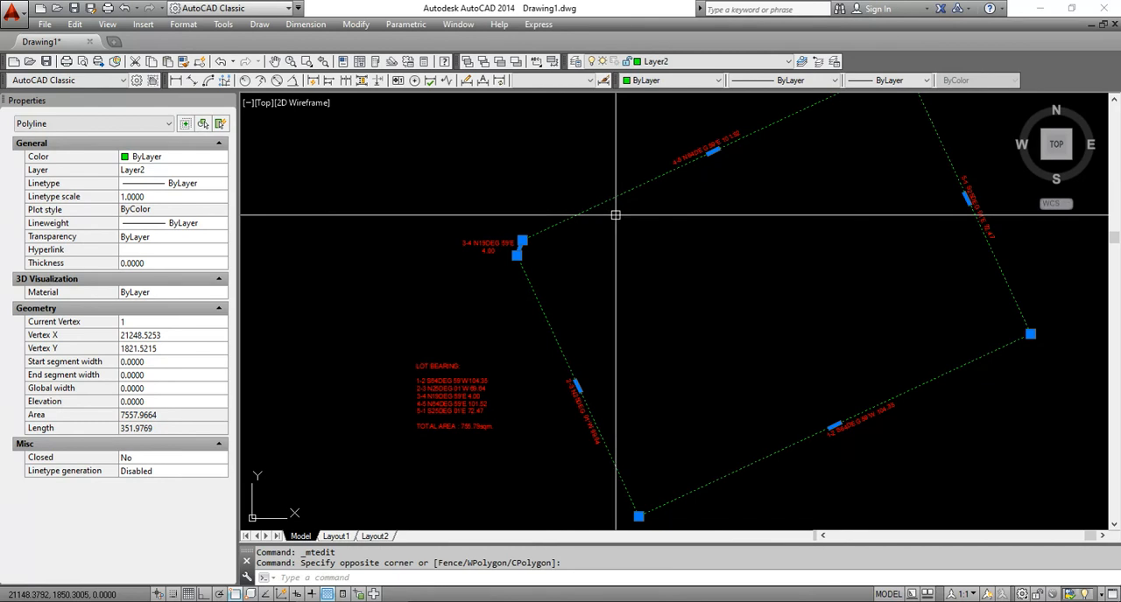
key(Escape)
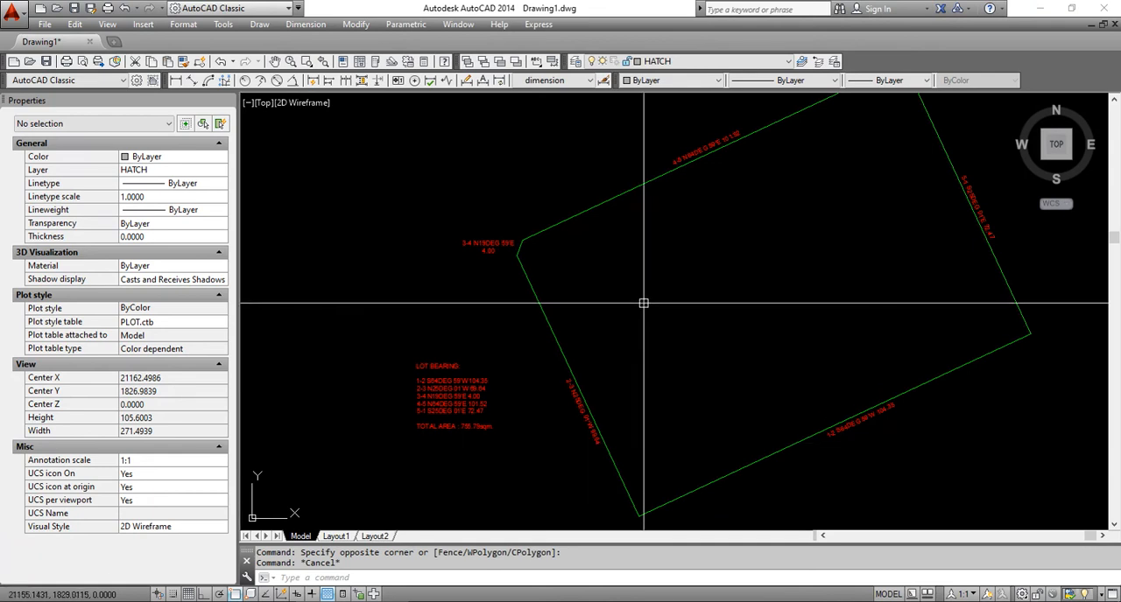
Launch the Windows Calculator and move its window lower over the lot drawing
key(super+r)
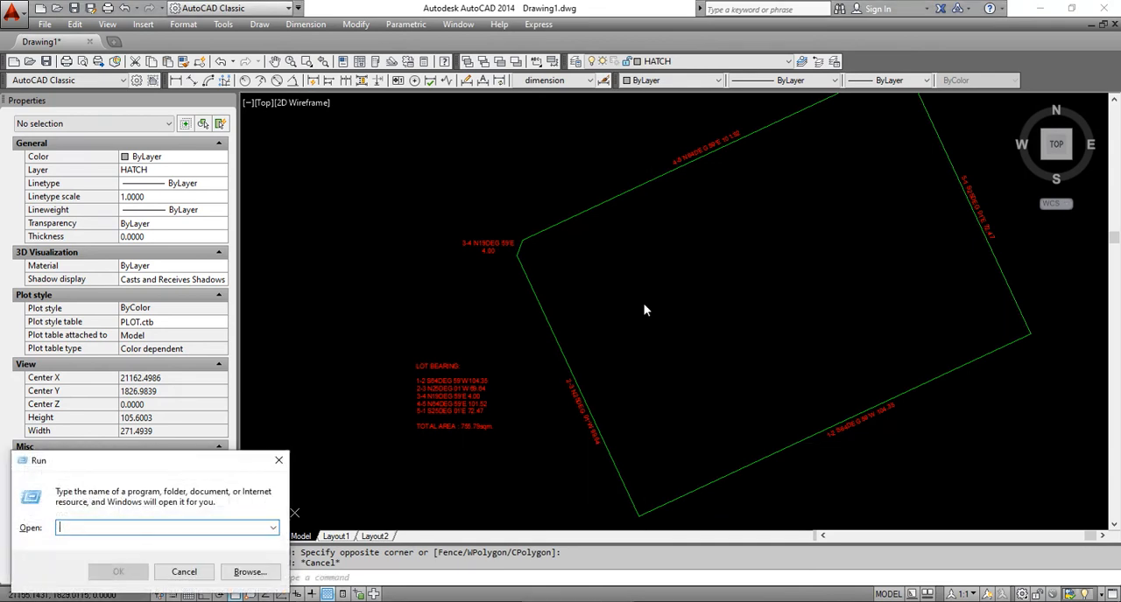
text(CALC)
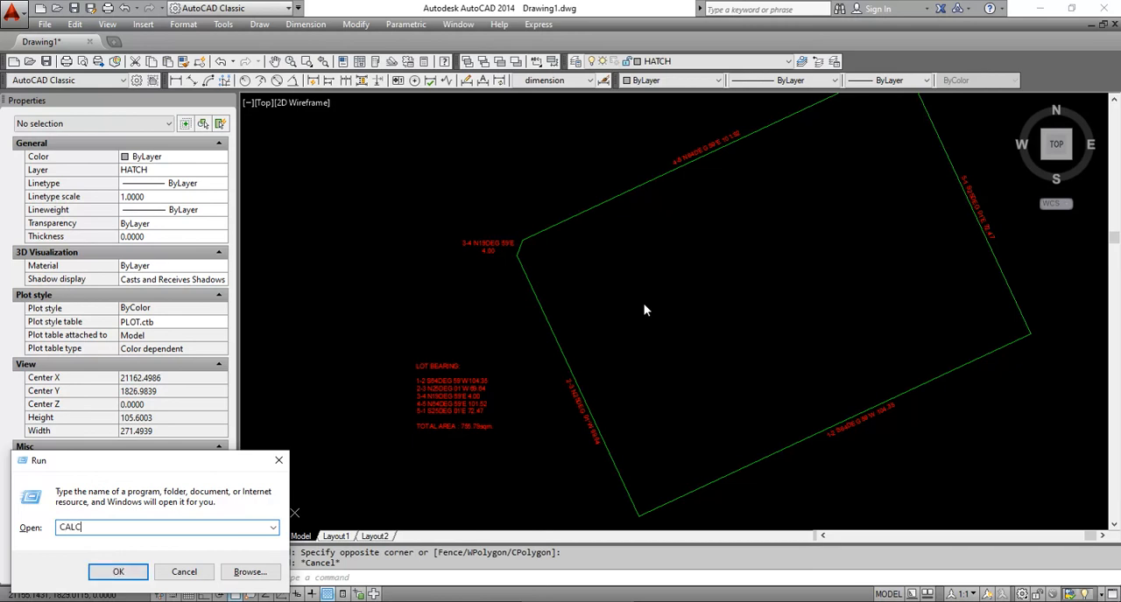
key(Return)
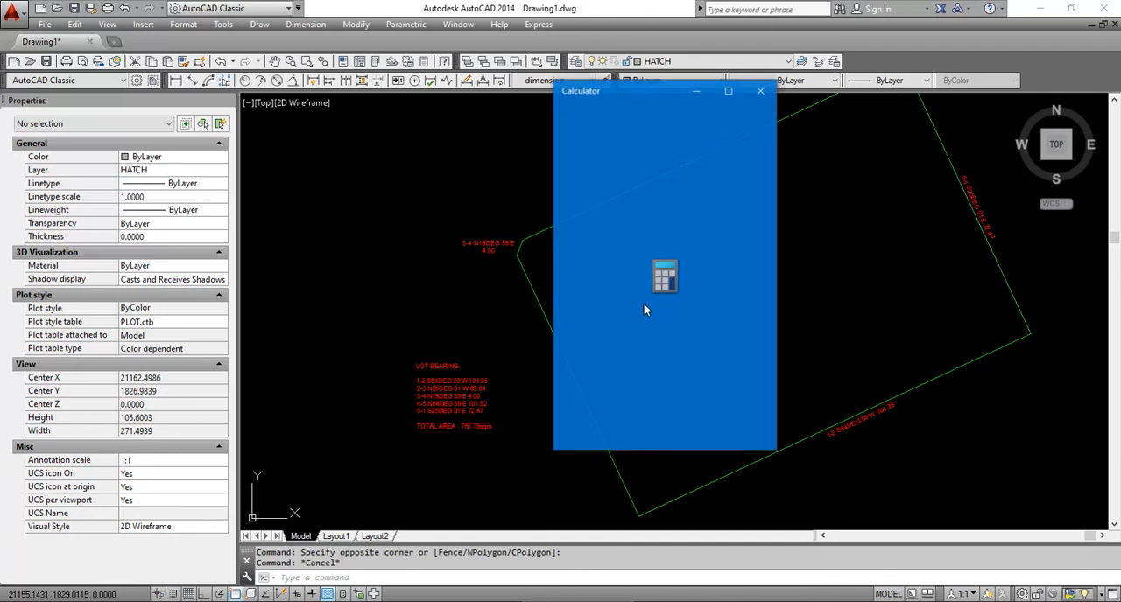
mouse_move(639, 101)
mouse_down()
mouse_move(716, 175)
mouse_move(717, 160)
mouse_move(812, 156)
mouse_move(764, 175)
mouse_up()
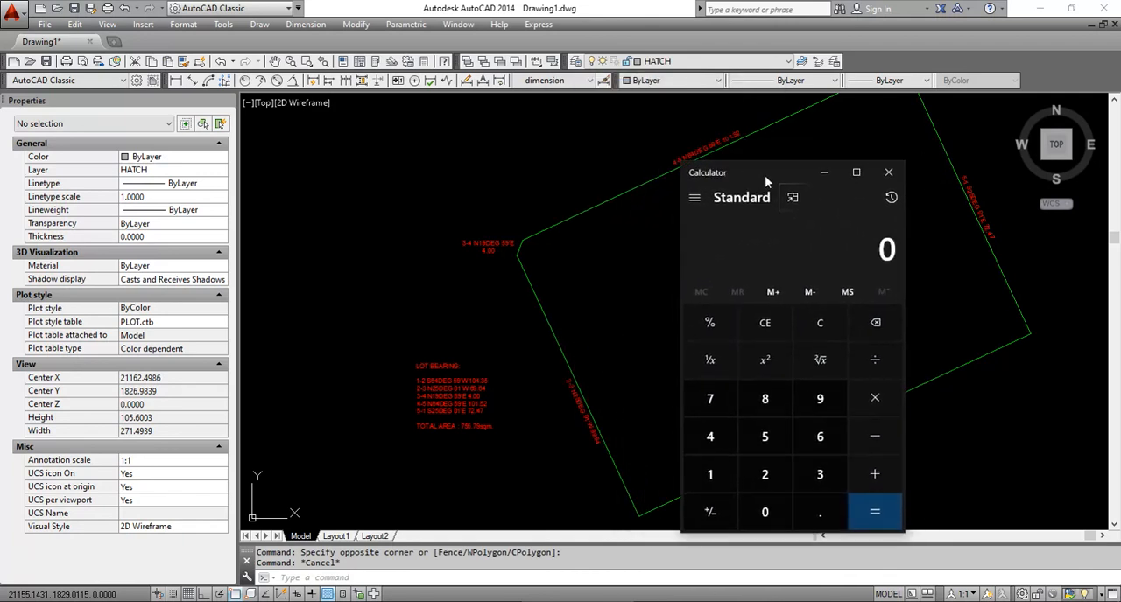
Examine the lengths on the 2-3 and 1-2 boundary labels in the drawing and switch to the Calculator
click(624, 431)
scroll(624, 431, up, 8)
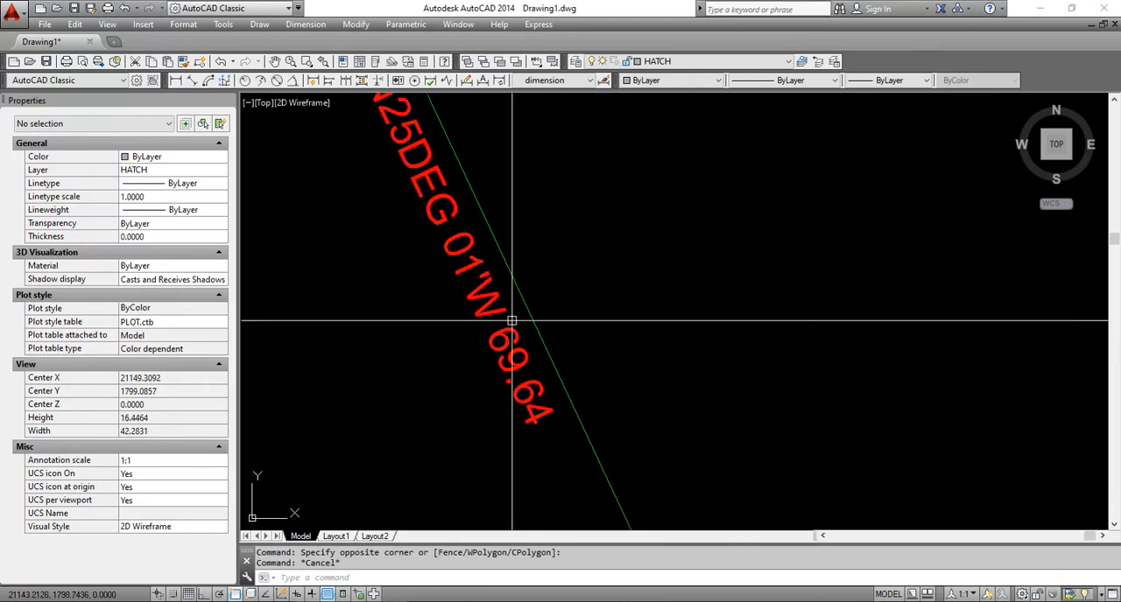
scroll(511, 321, down, 8)
scroll(946, 295, up, 6)
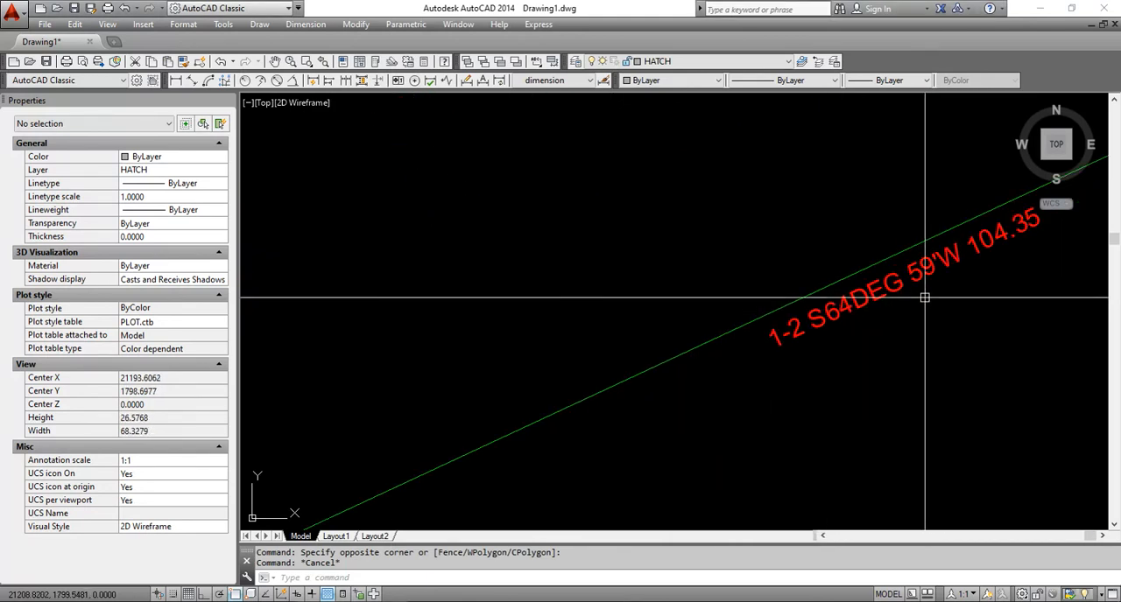
scroll(924, 297, down, 10)
scroll(832, 332, up, 4)
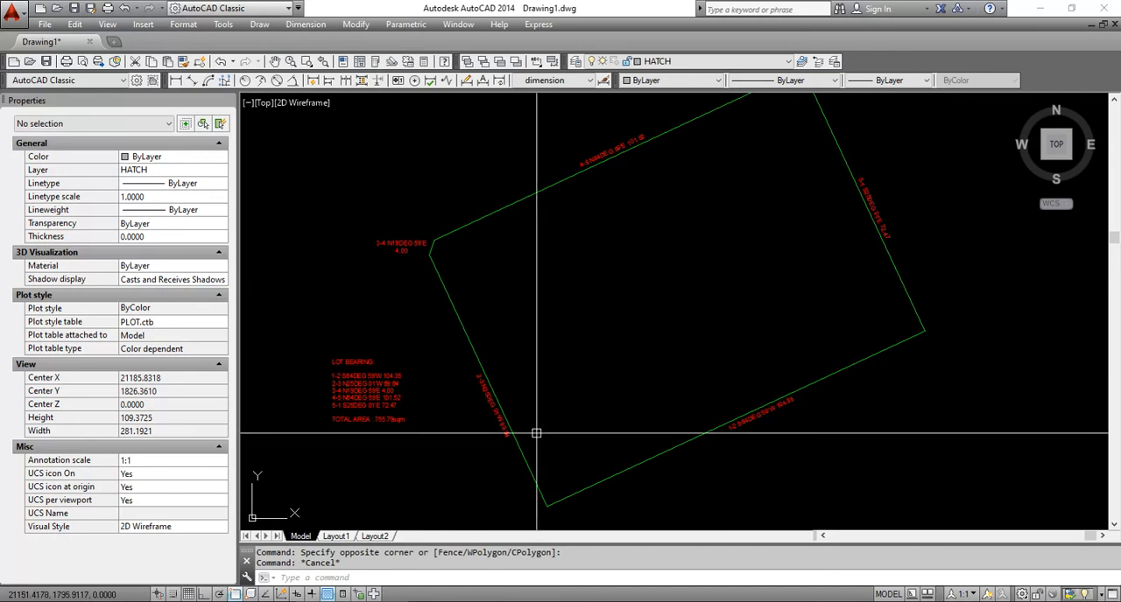
mouse_move(577, 601)
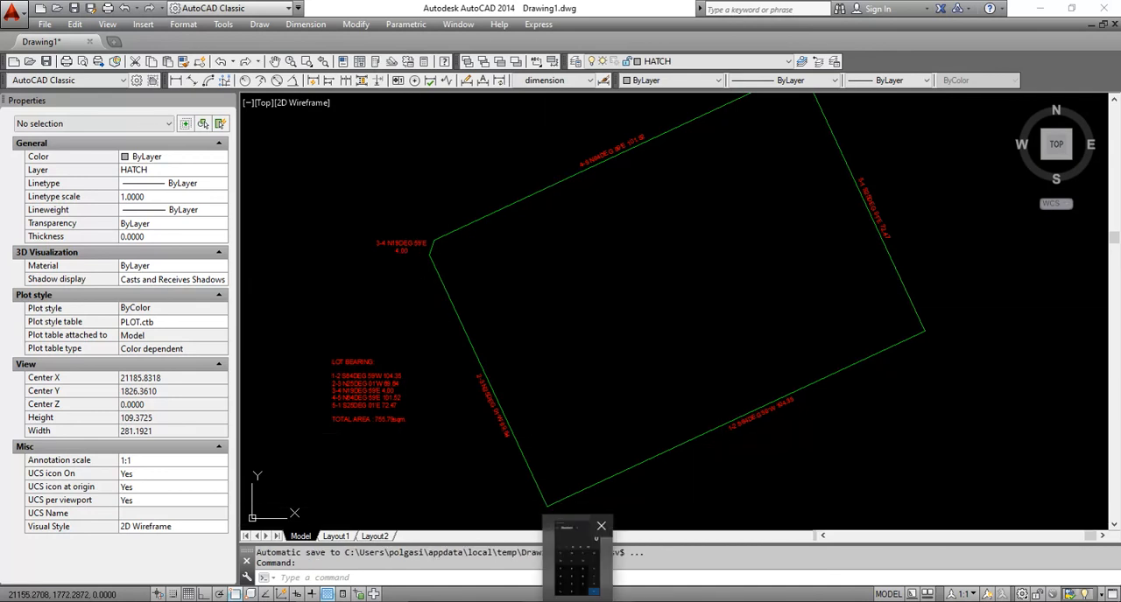
click(576, 560)
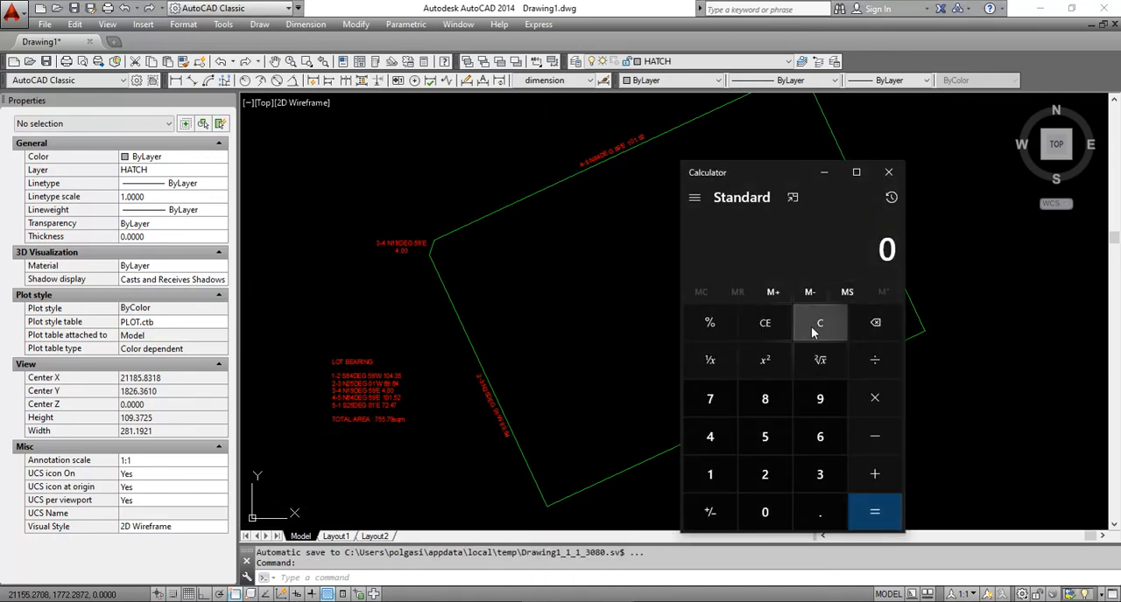
text(1)
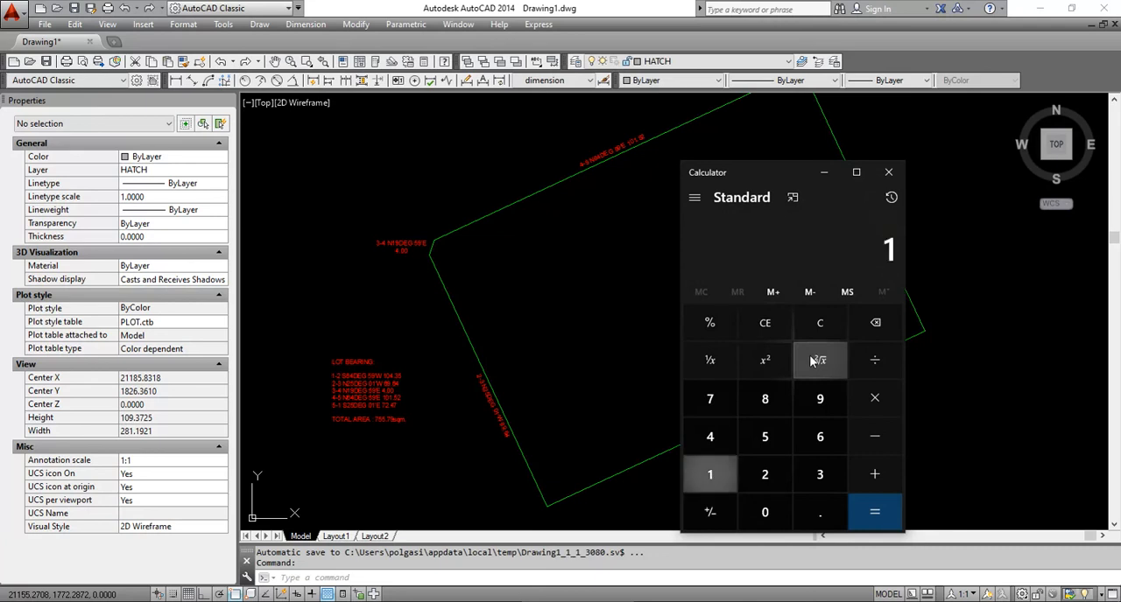
text(0,469)
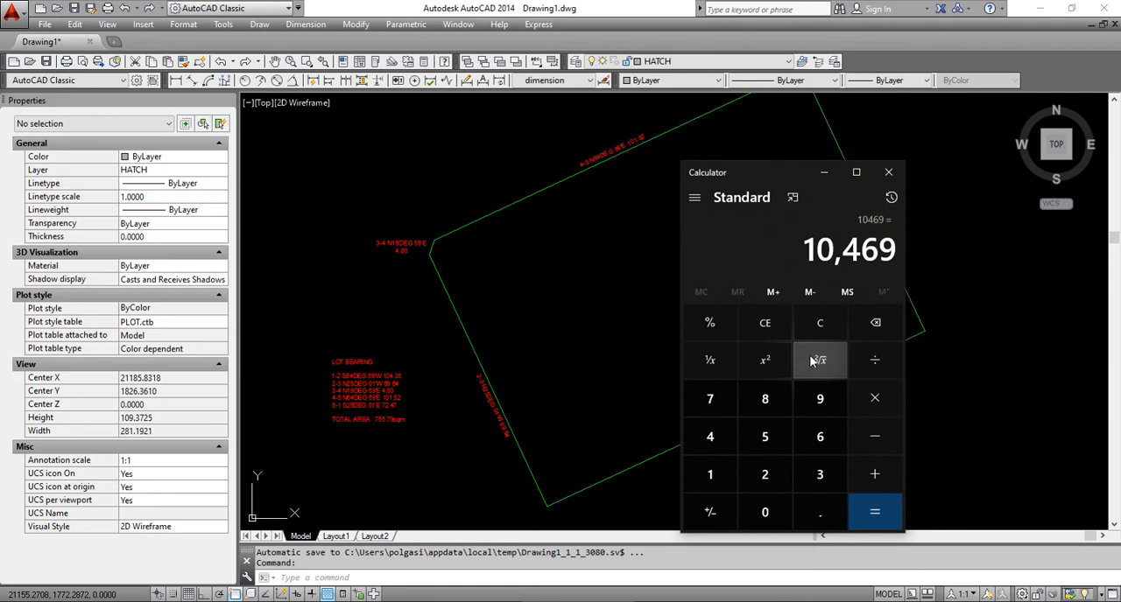
click(821, 333)
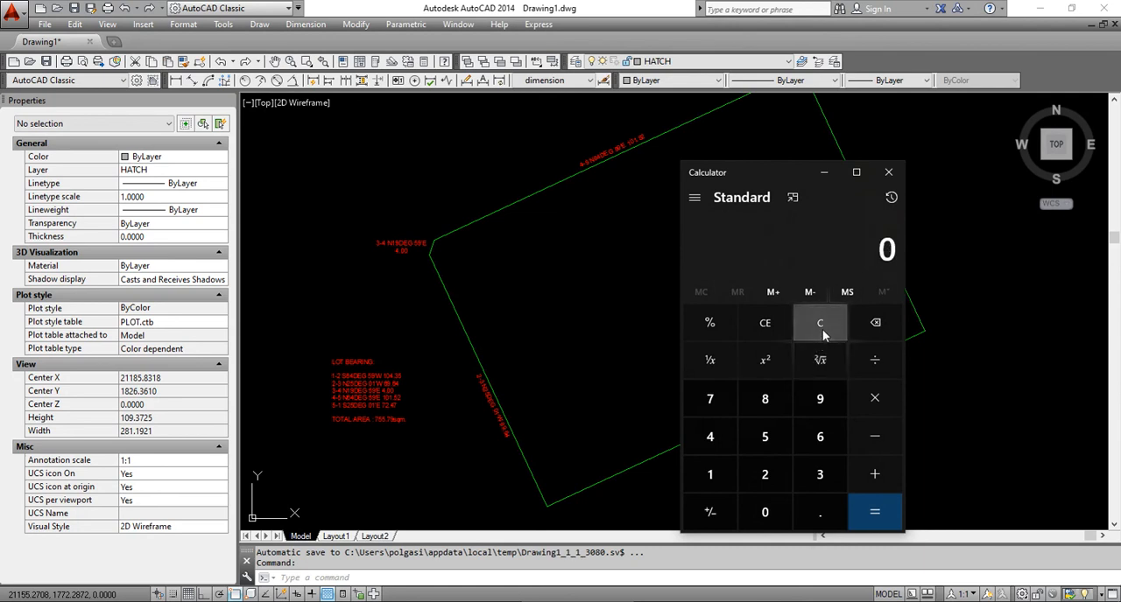
Multiply 104 by 69 in the Calculator to estimate the lot area
text(104)
click(869, 390)
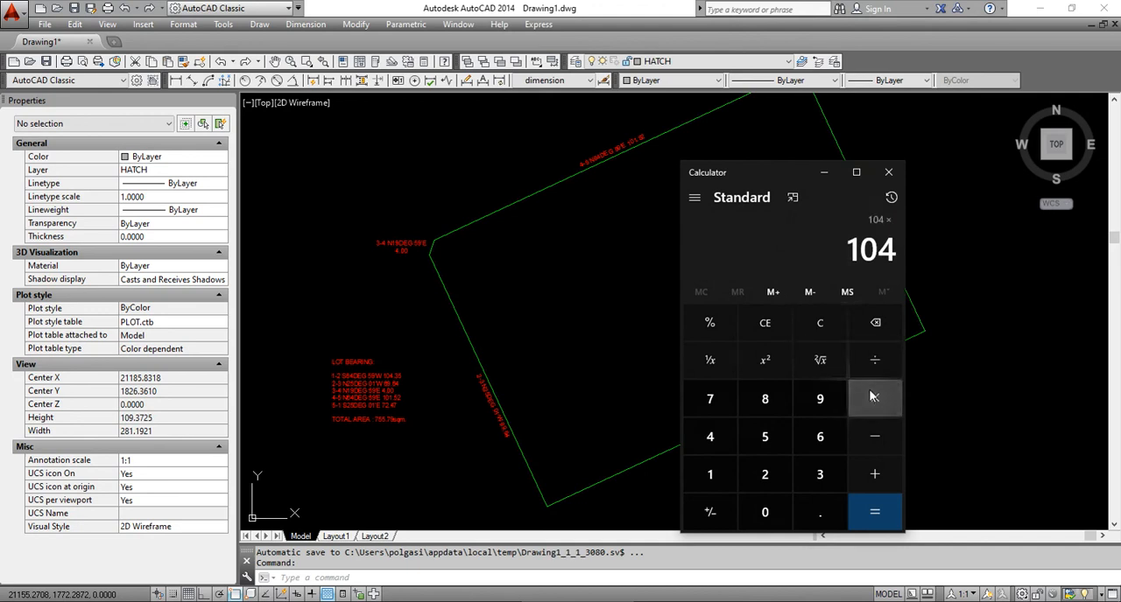
text(69)
key(Return)
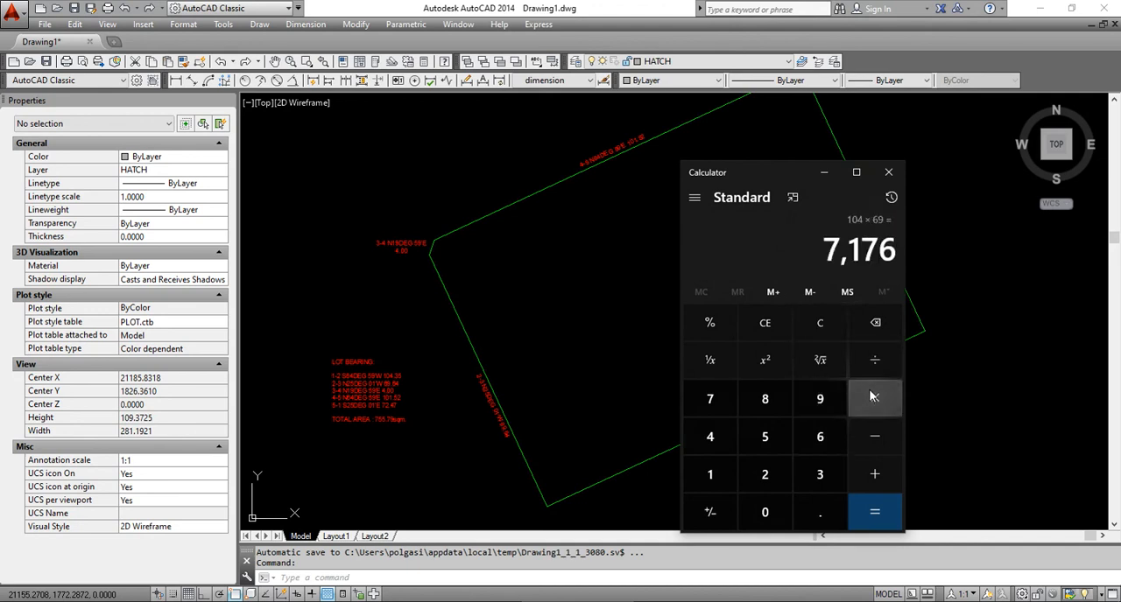
Switch back to AutoCAD and correct the TOTAL AREA value in the LOT BEARING text to 7,557.9 sqm
click(530, 331)
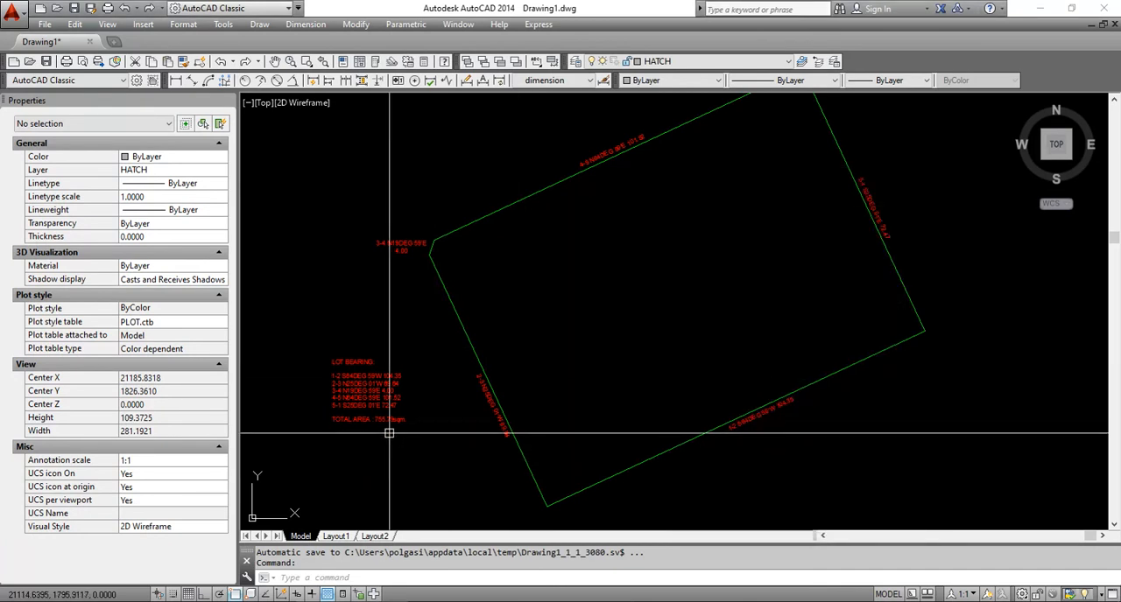
scroll(365, 386, up, 8)
double_click(365, 386)
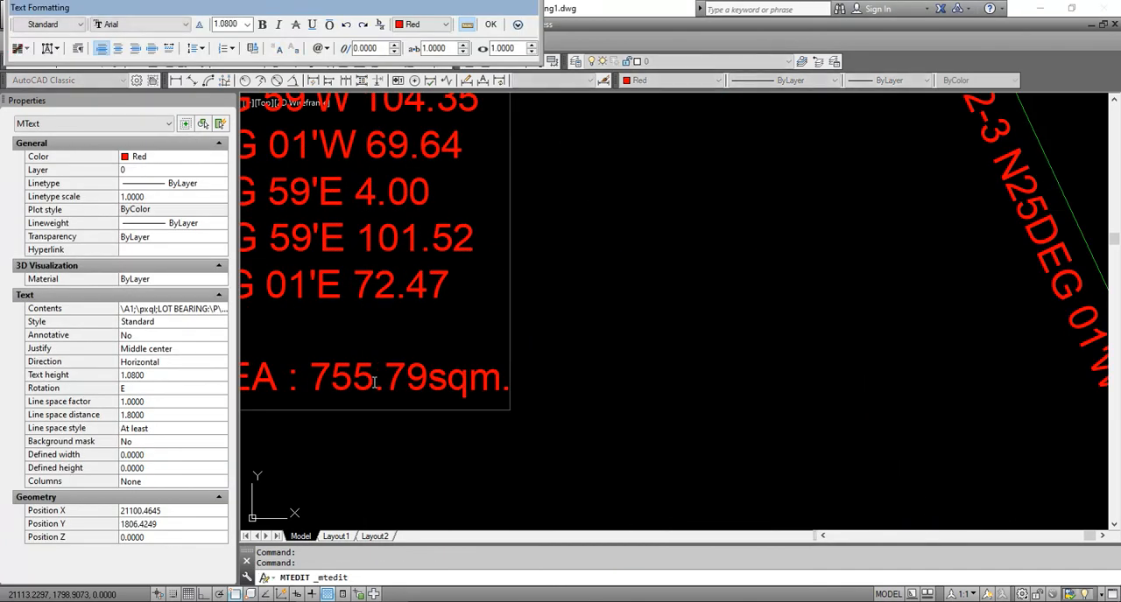
drag(374, 382, 383, 386)
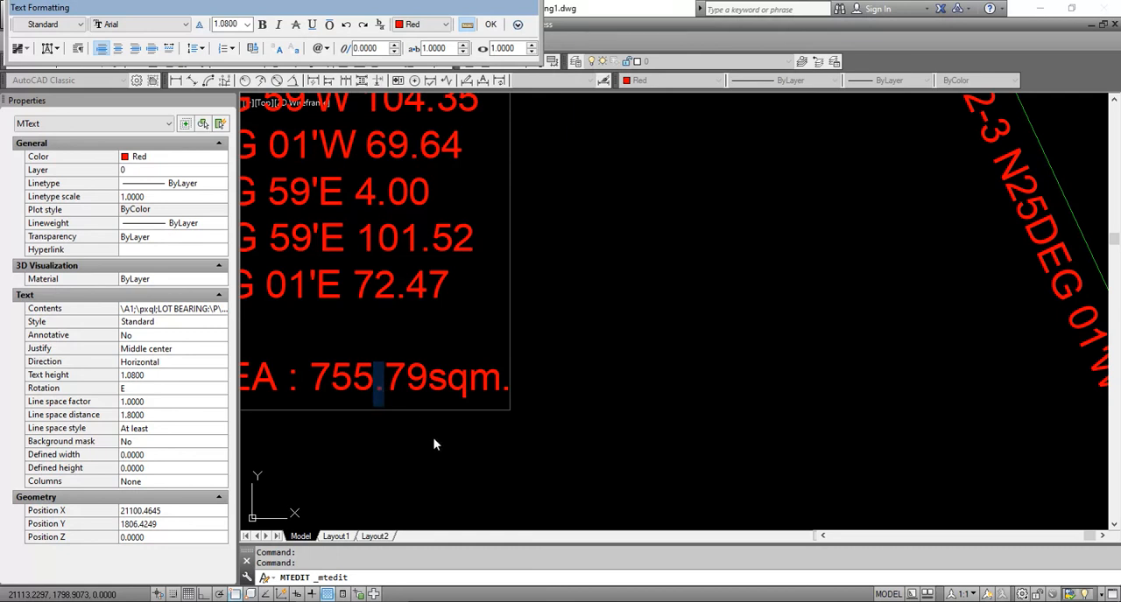
key(Delete)
text(,557)
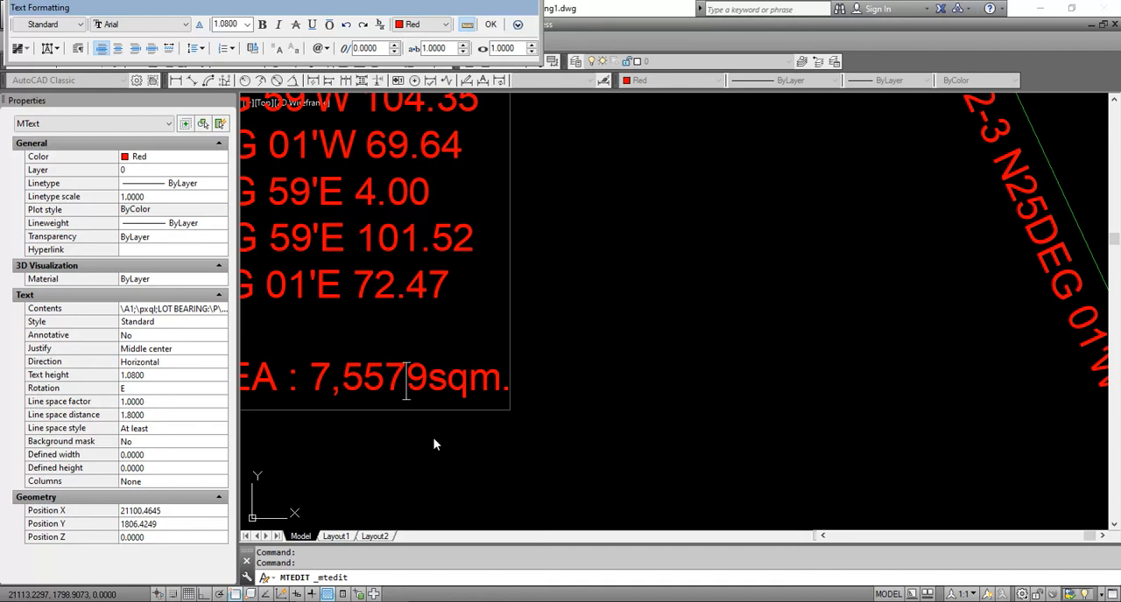
text(.9)
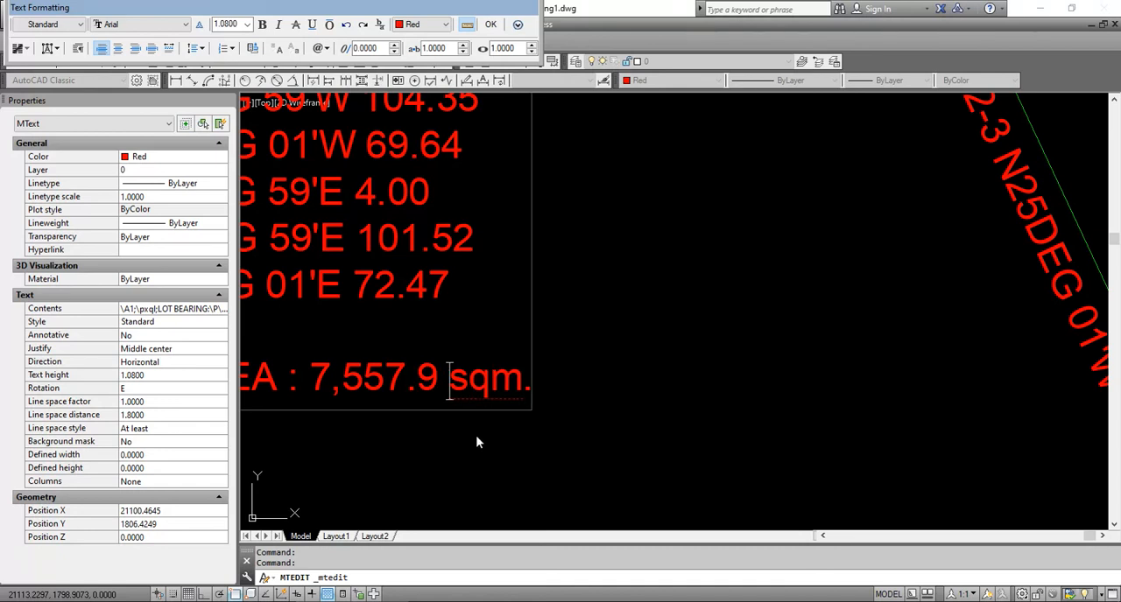
click(619, 423)
scroll(665, 385, down, 6)
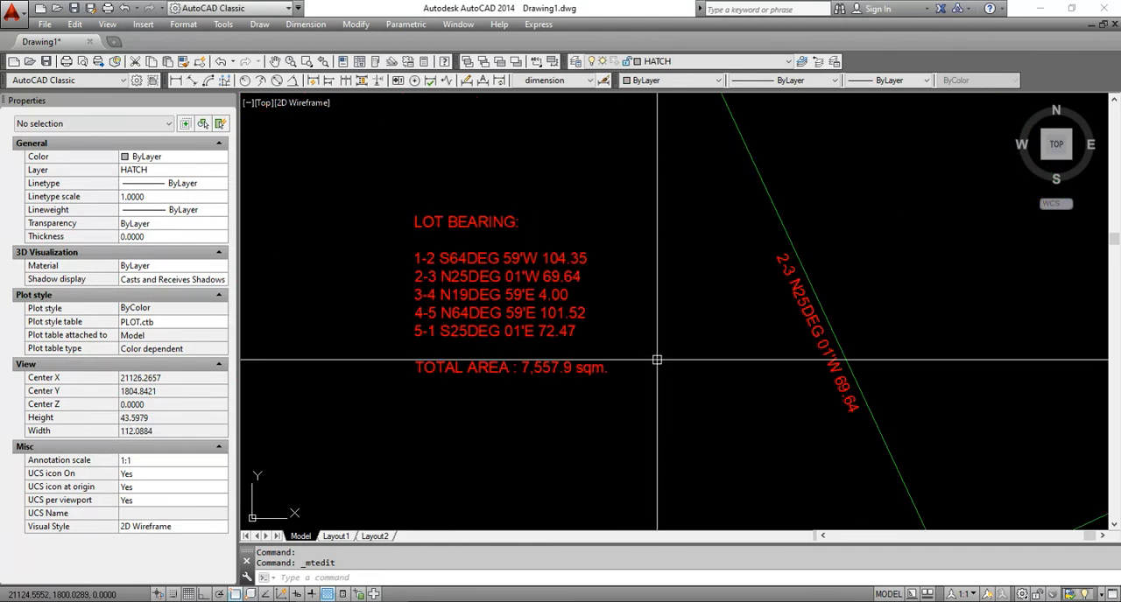
Return to the Calculator and recompute 104 × 69 as a check on the corrected total area
middle_drag(806, 327, 690, 342)
key(alt+Tab)
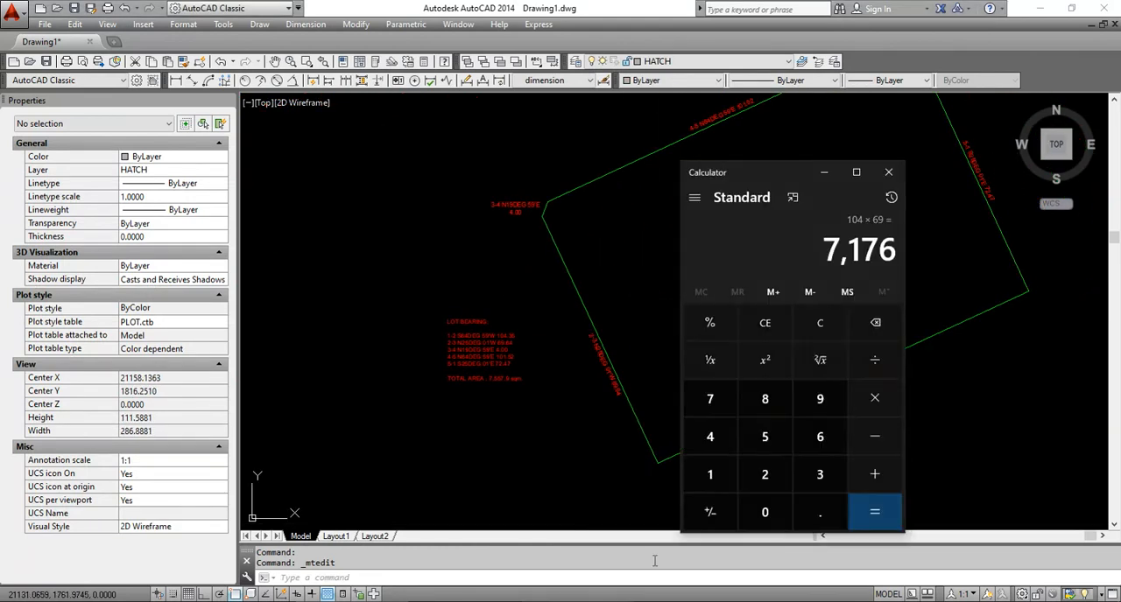
click(825, 325)
text(104)
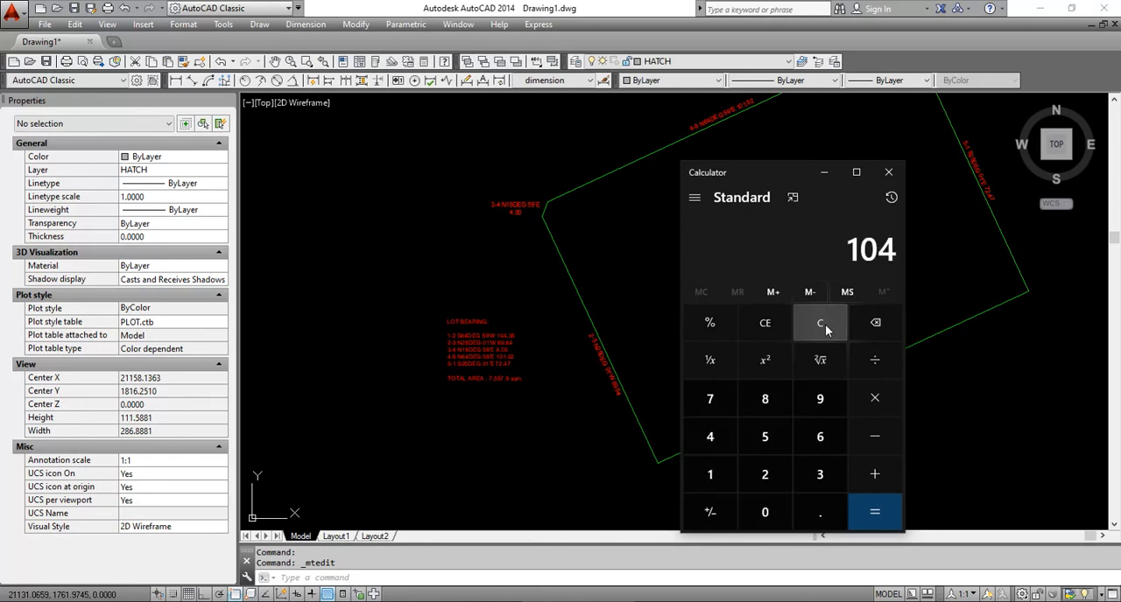
click(879, 396)
text(69)
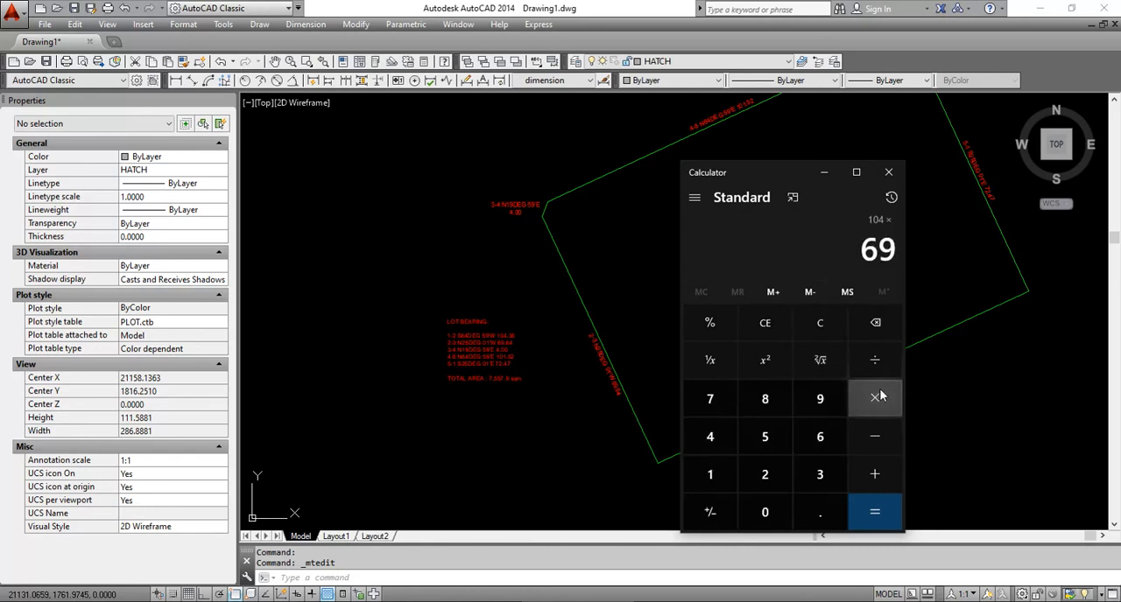
key(Return)
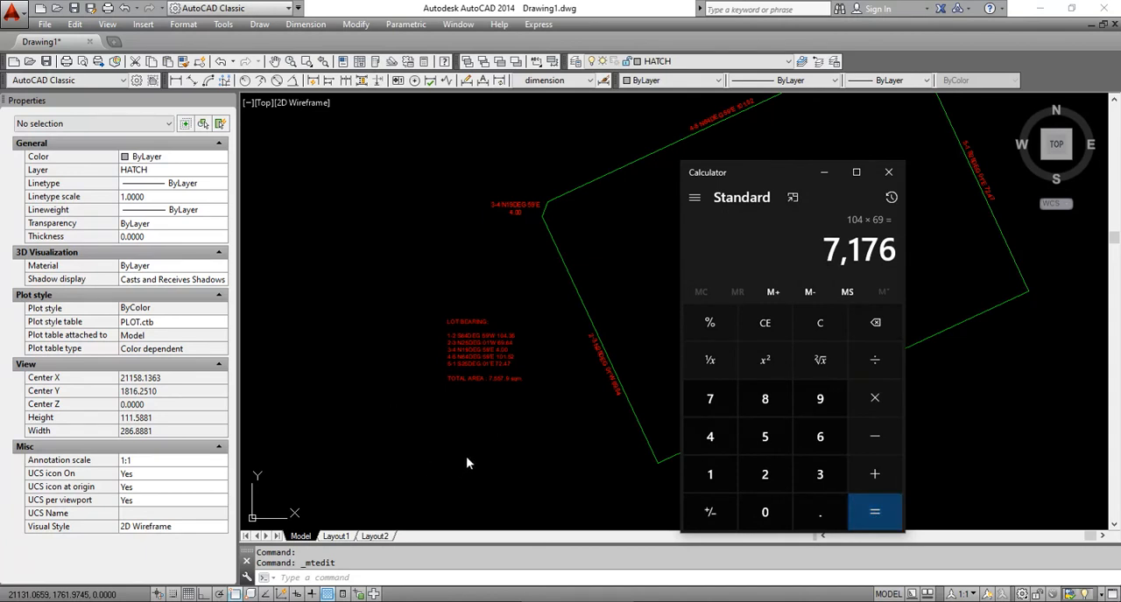
Switch to AutoCAD and examine the 5-1 and 2-3 boundary labels and the TOTAL AREA line of the LOT BEARING text
click(466, 458)
mouse_move(776, 237)
middle_down()
mouse_move(743, 258)
mouse_move(718, 211)
middle_up()
scroll(937, 293, up, 5)
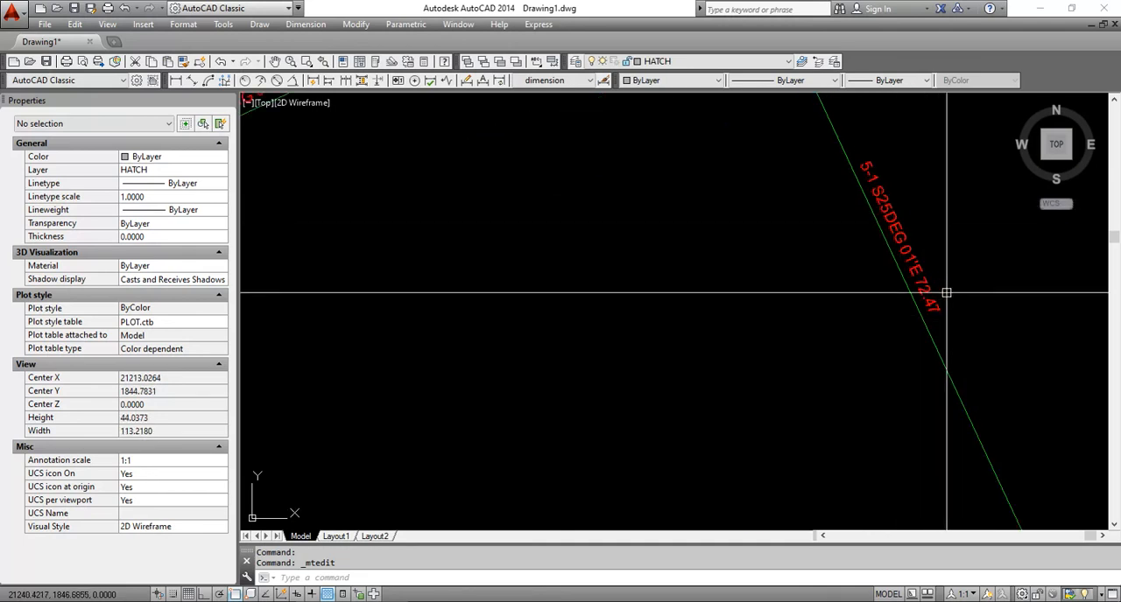
scroll(946, 293, down, 6)
scroll(723, 400, up, 6)
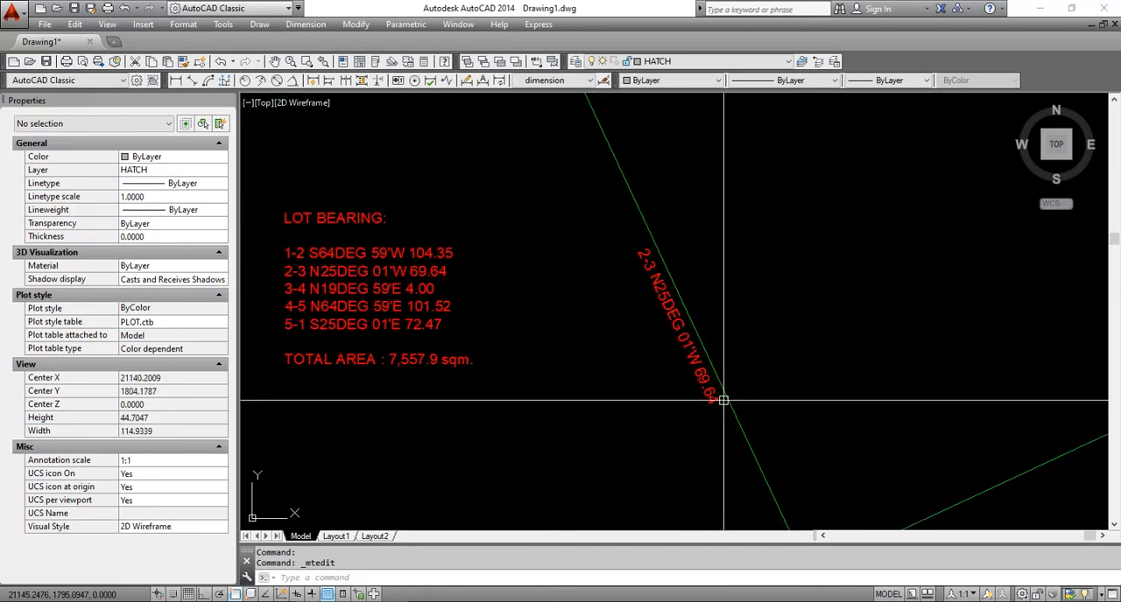
scroll(723, 400, down, 6)
scroll(856, 268, up, 3)
scroll(463, 388, up, 4)
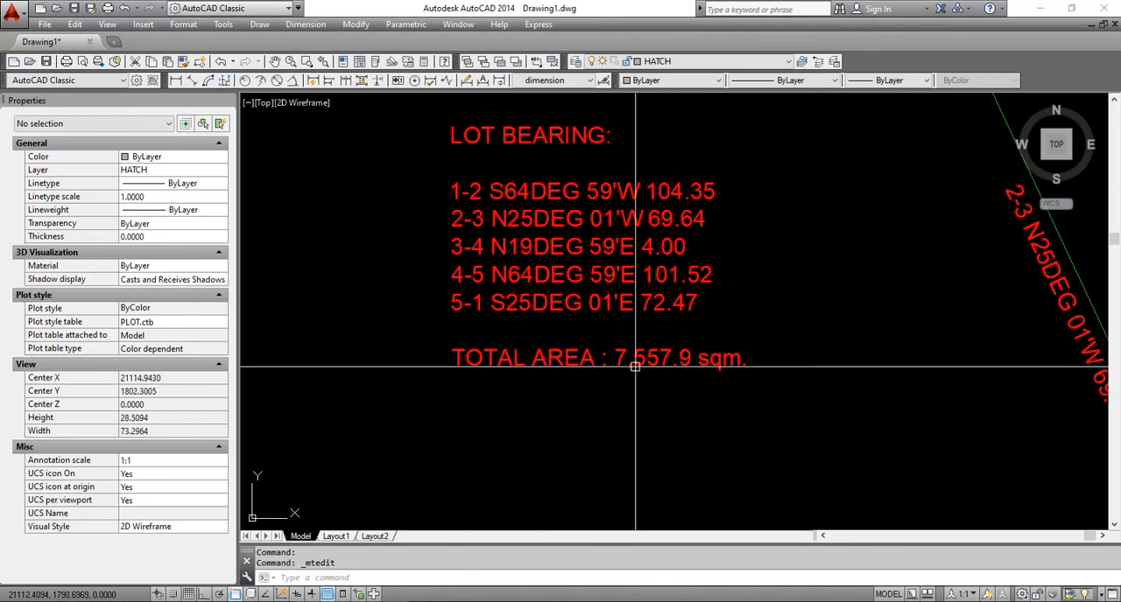
scroll(635, 368, up, 2)
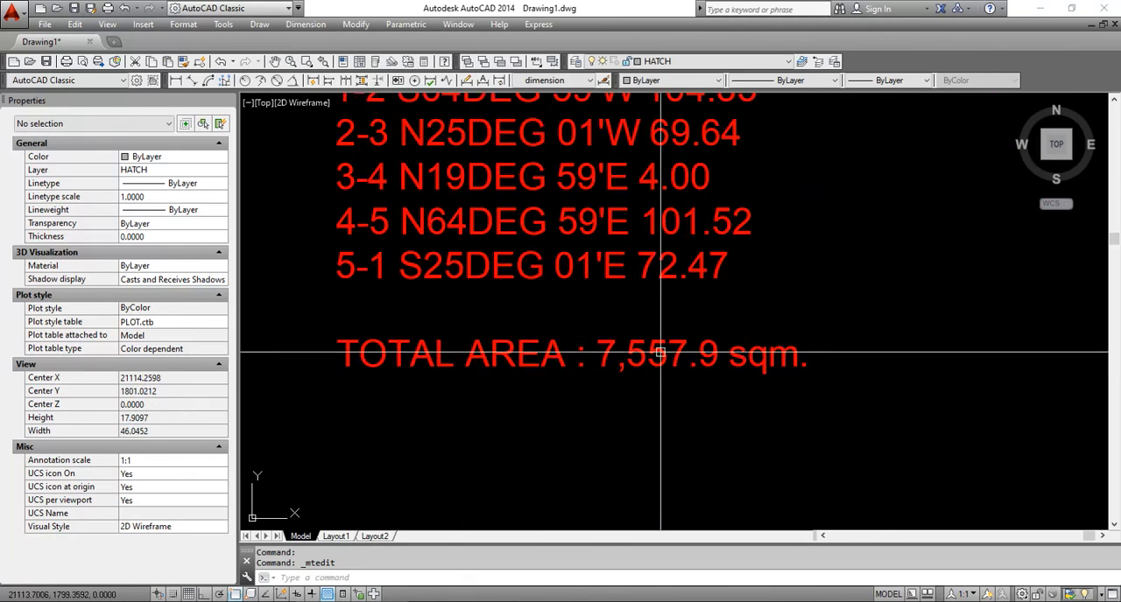
scroll(660, 353, down, 8)
middle_drag(923, 263, 731, 318)
key(Escape)
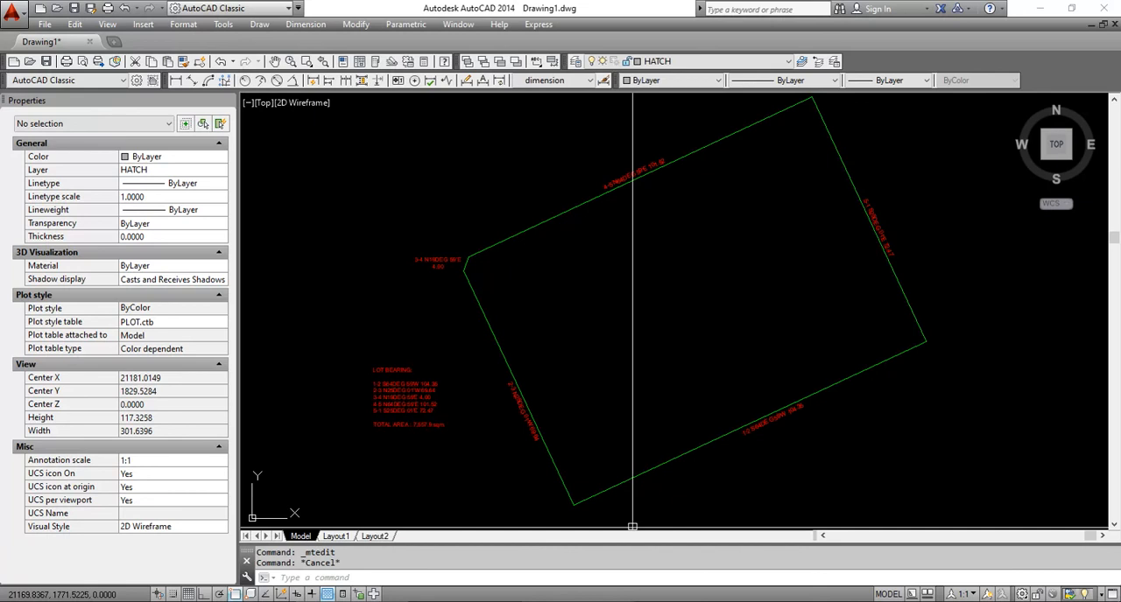
click(579, 600)
click(578, 601)
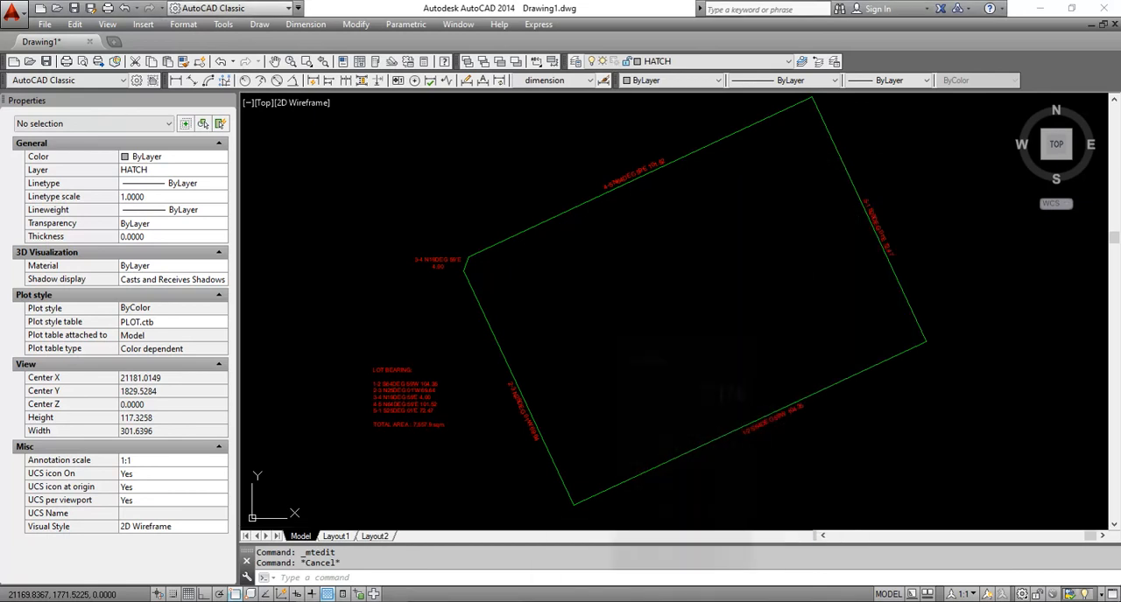